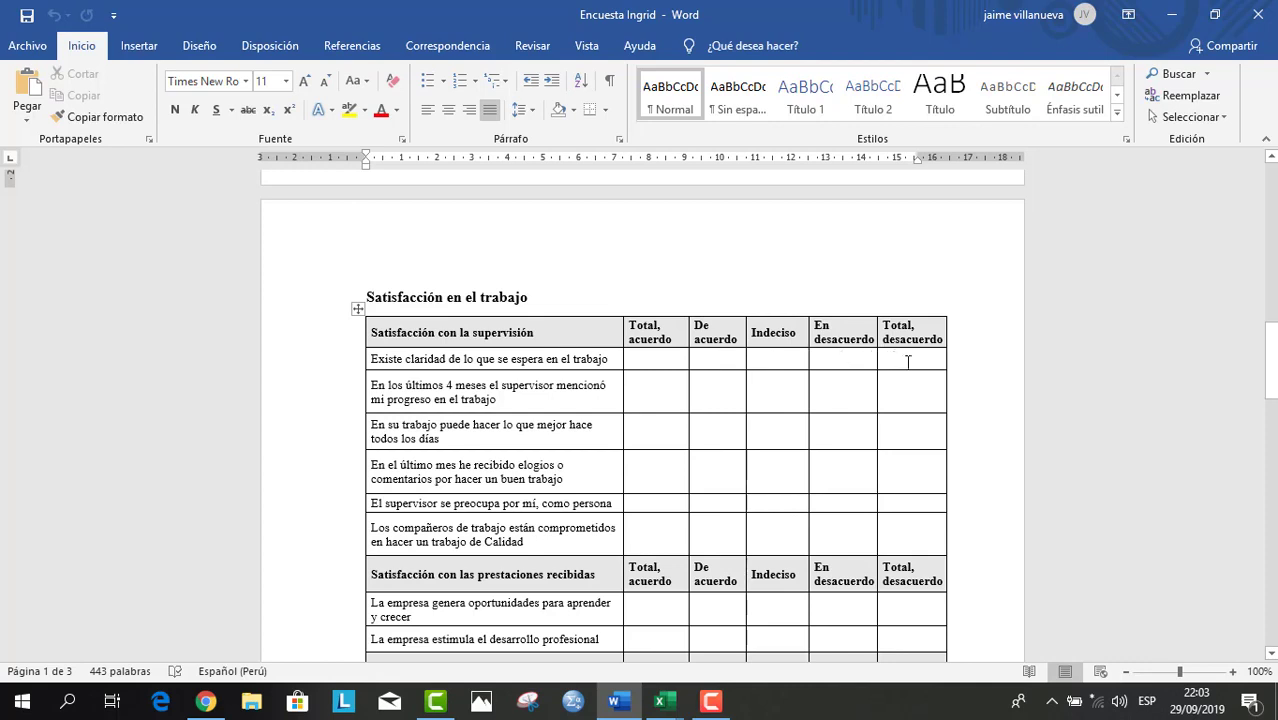
- Review the survey's general data, job satisfaction and work environment tables from start to end
scroll(890, 380, "down", 3)
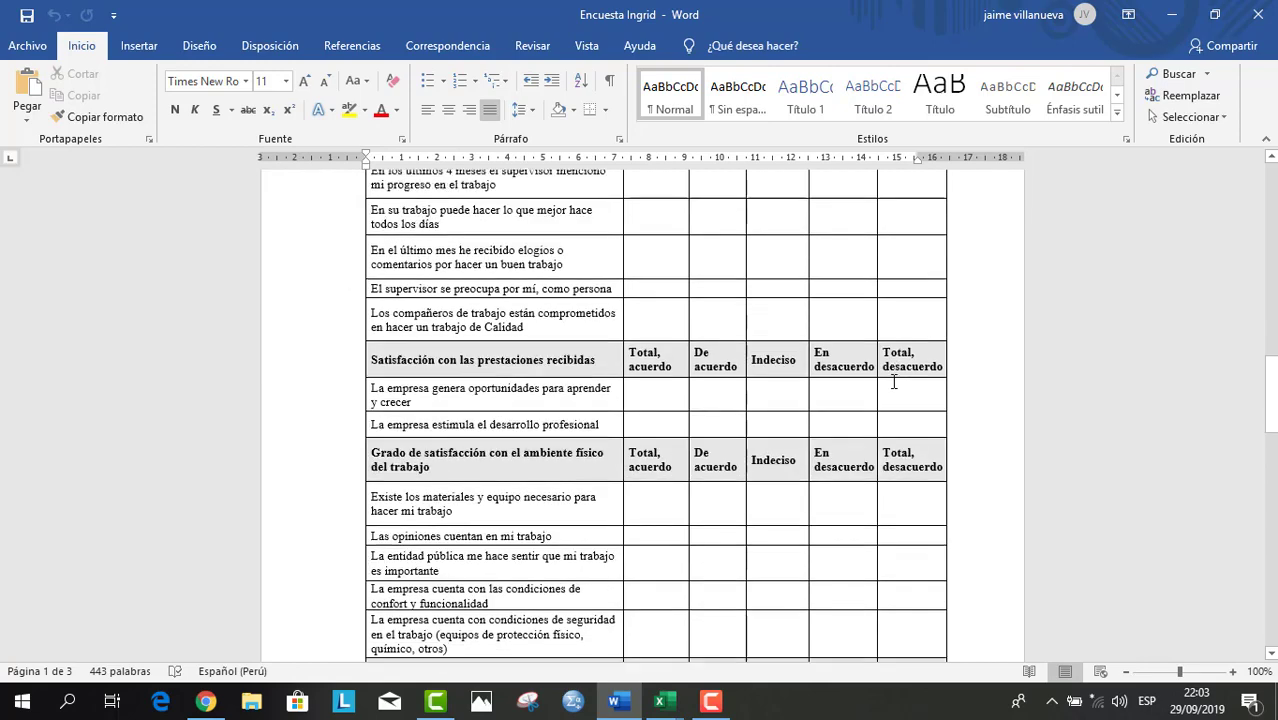
scroll(893, 383, "up", 3)
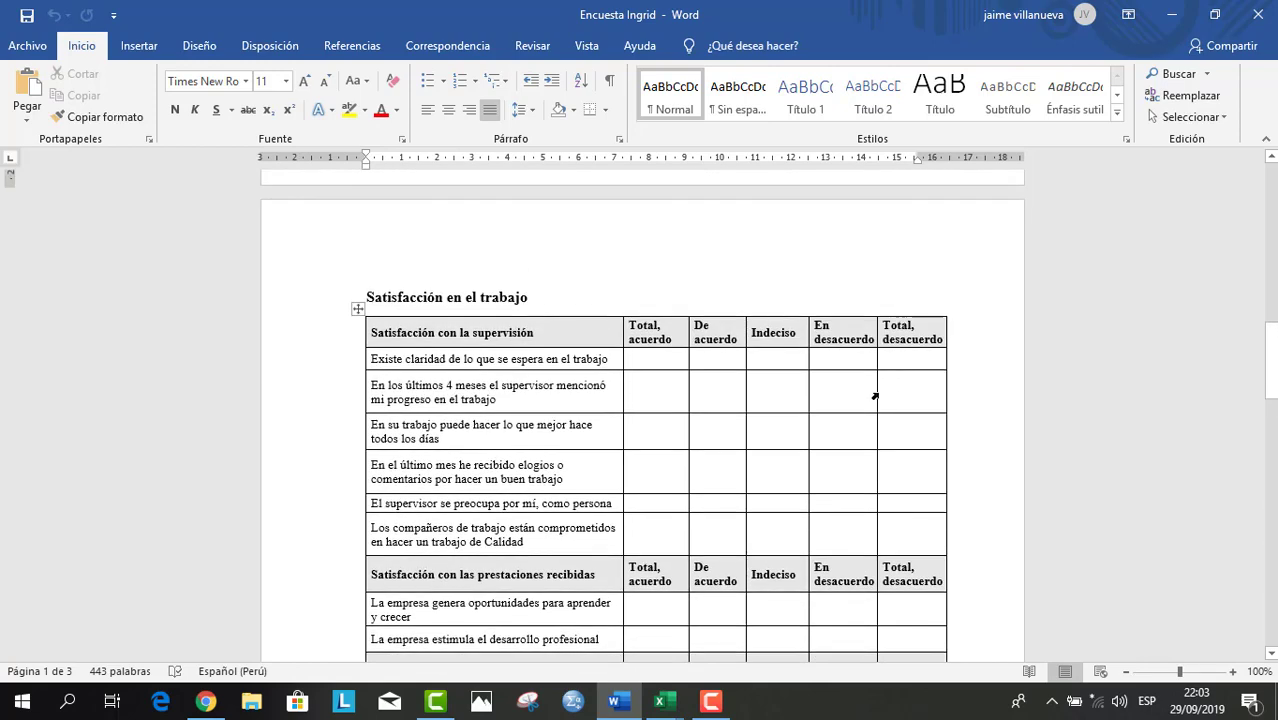
scroll(846, 421, "up", 10)
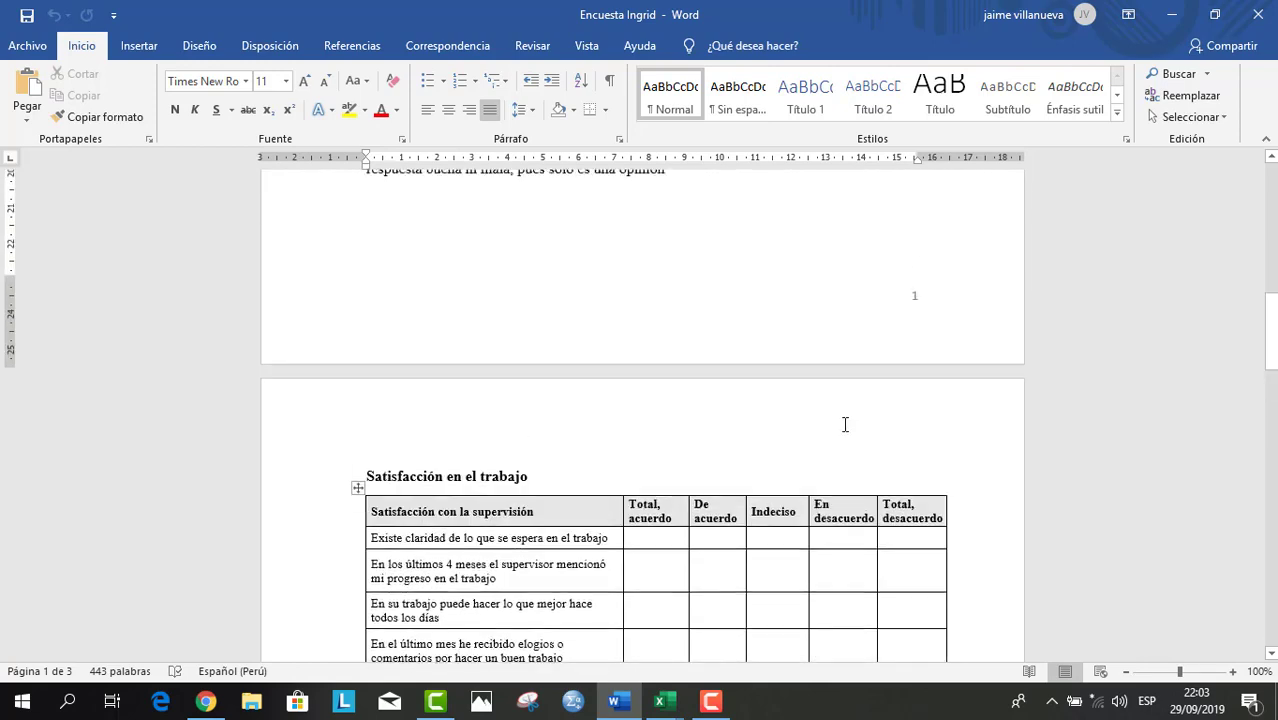
scroll(847, 437, "up", 1)
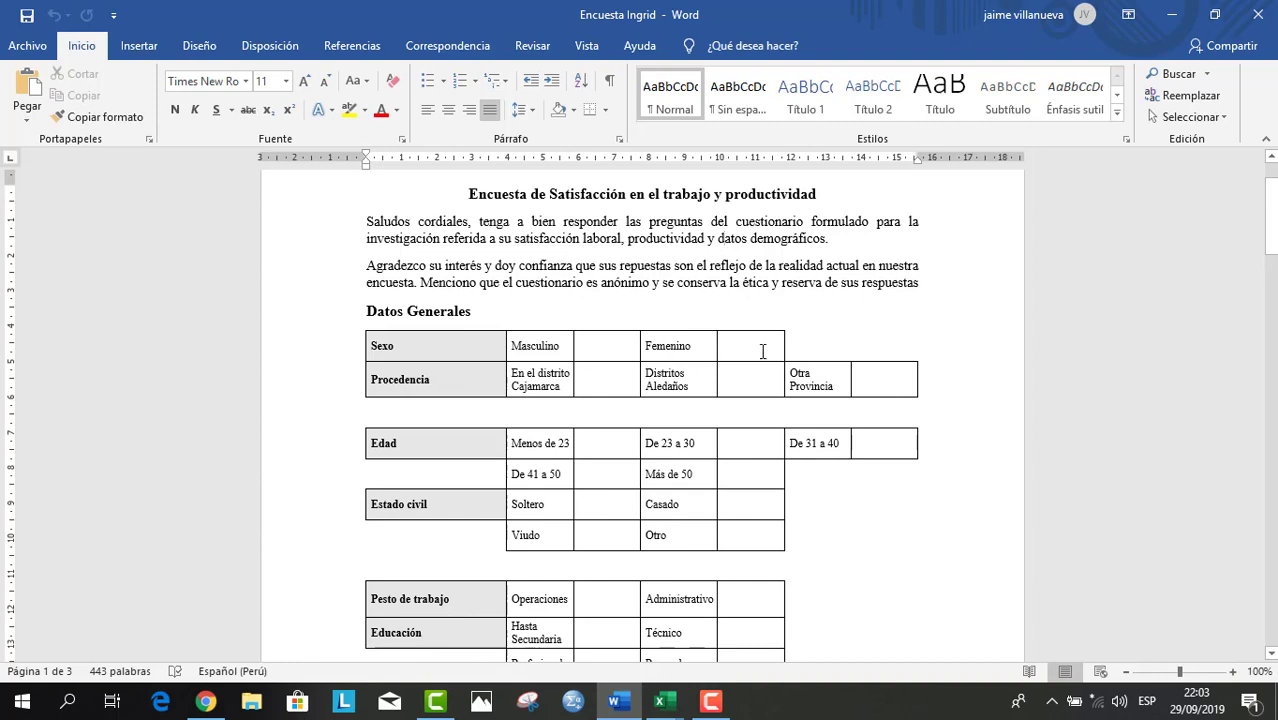
scroll(887, 372, "down", 2)
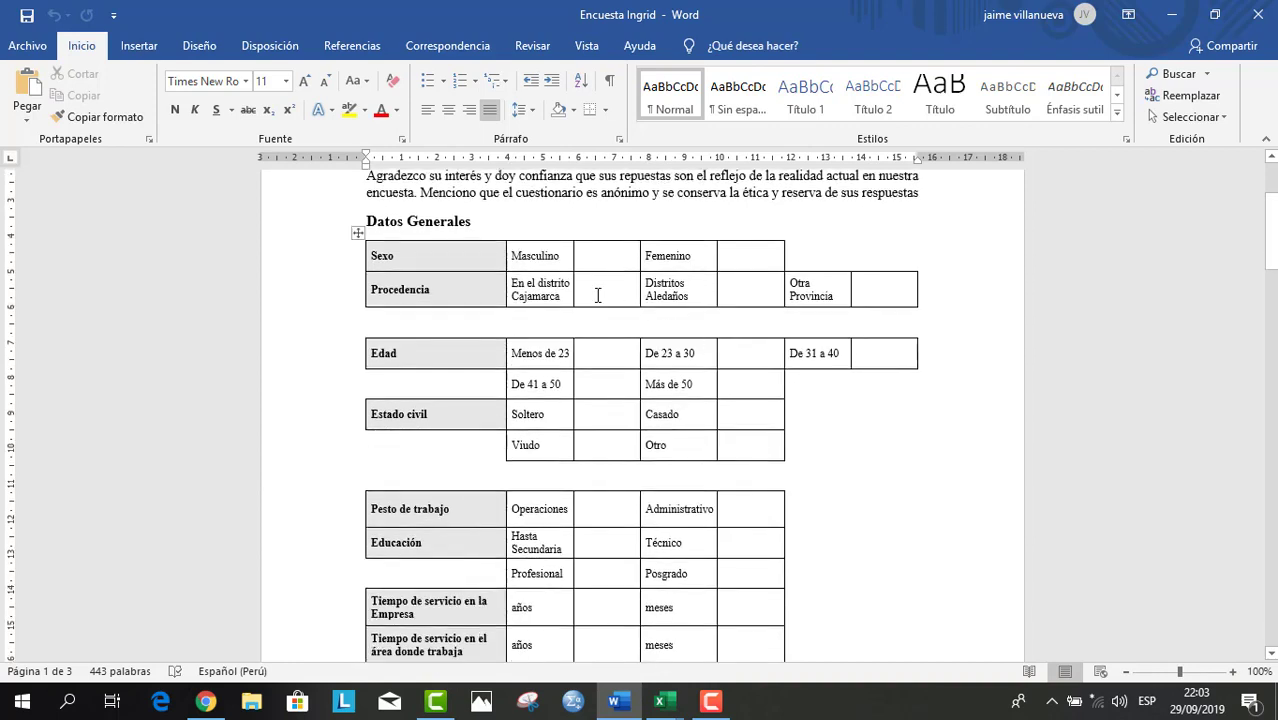
scroll(520, 348, "down", 16)
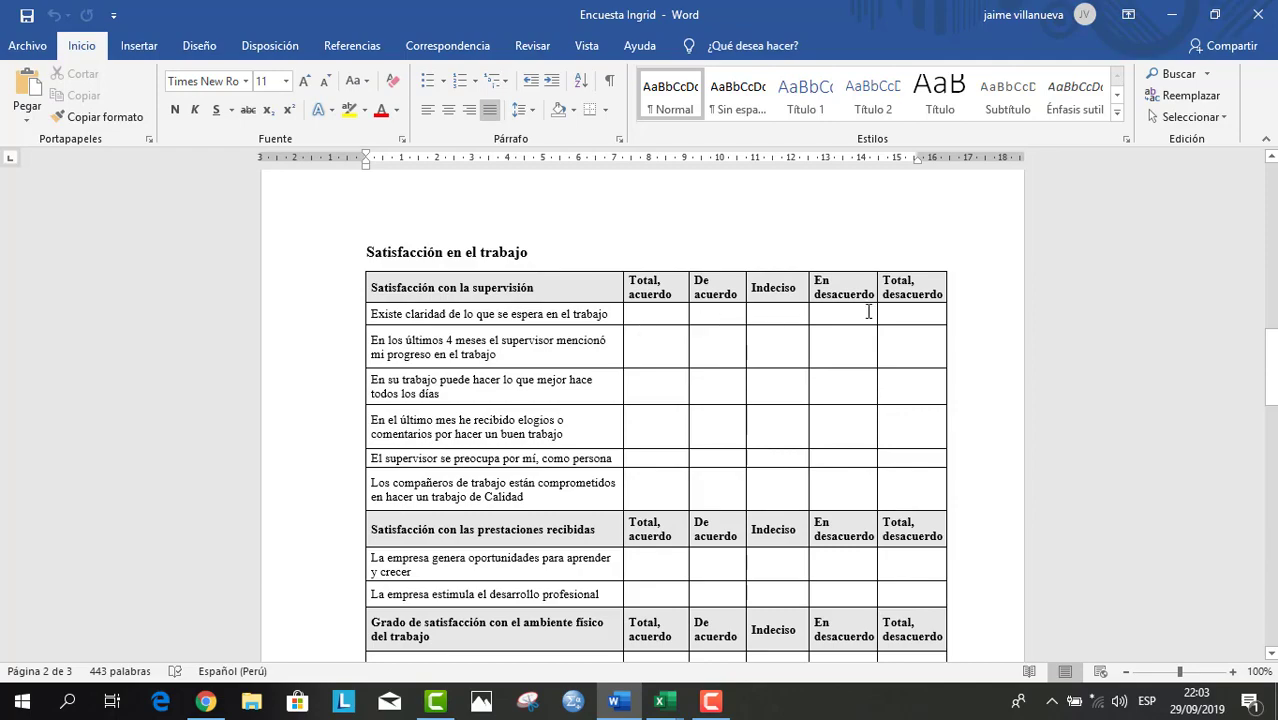
scroll(859, 346, "down", 9)
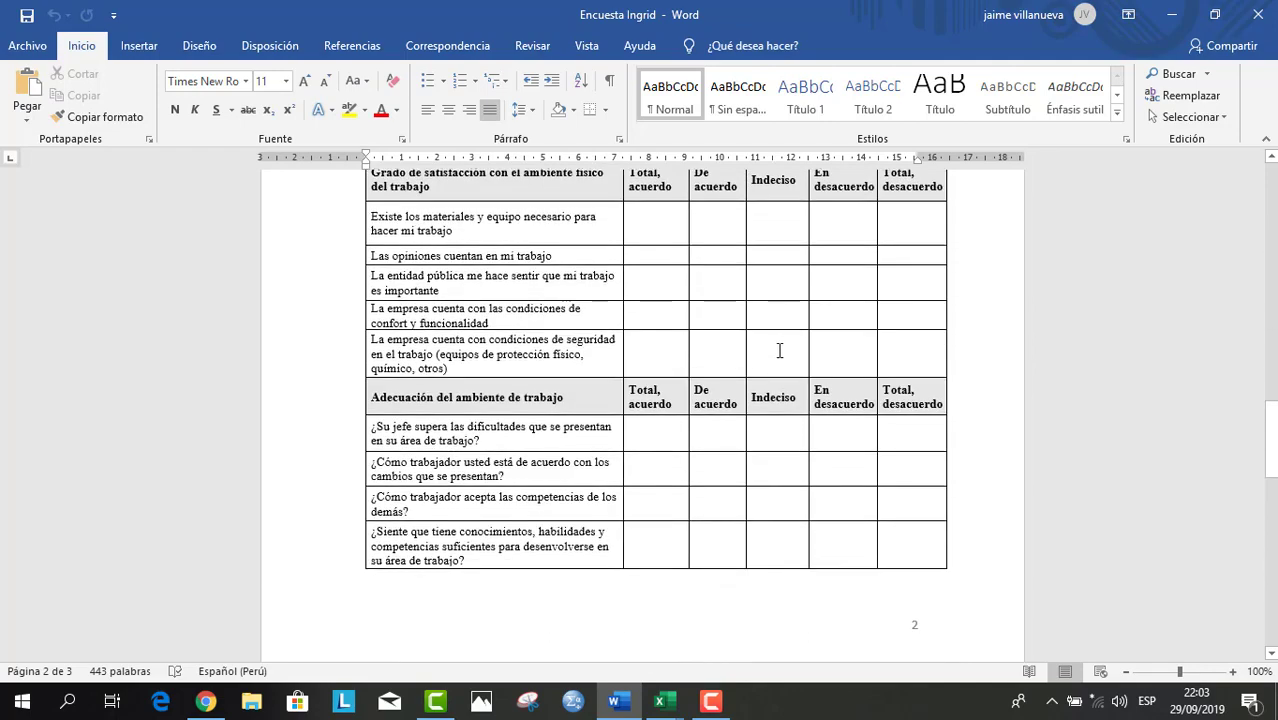
scroll(748, 410, "up", 5)
scroll(748, 410, "up", 20)
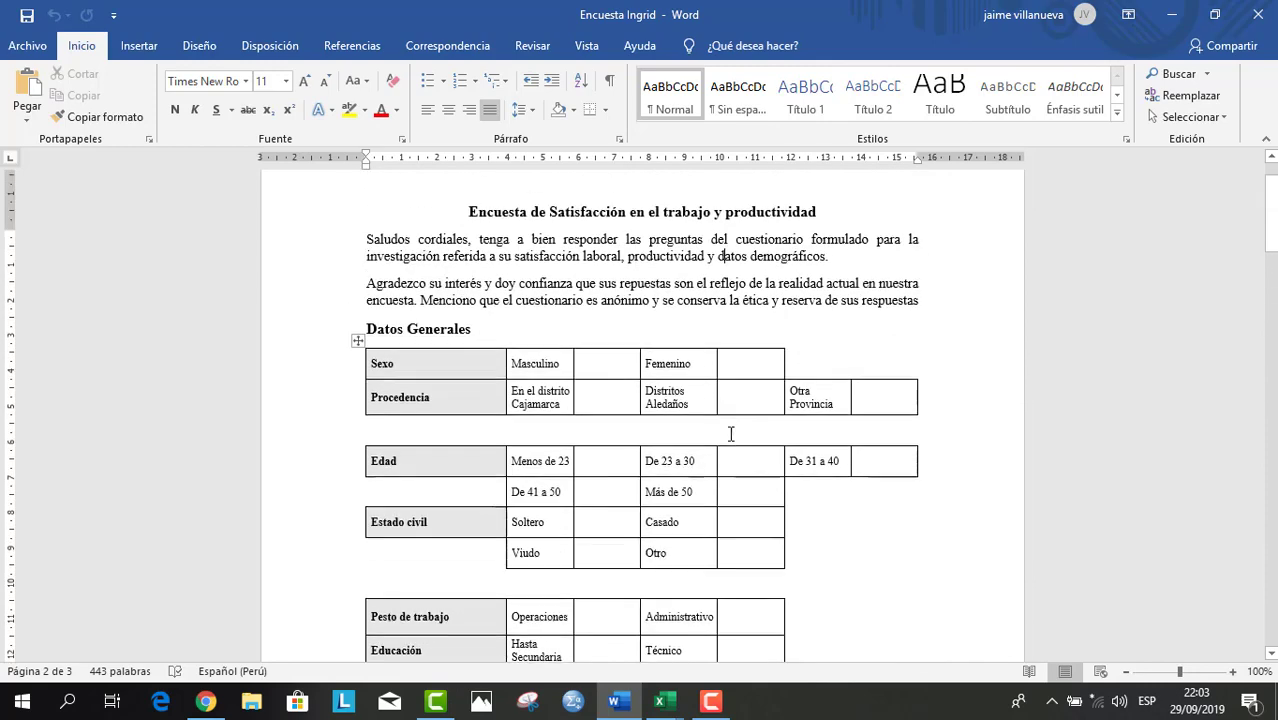
- Copy the survey from the Datos Generales heading onward and paste it into the blank Excel workbook at cell A1
left_click_drag(367, 358, 677, 703)
mouse_move(677, 703)
left_click(747, 644)
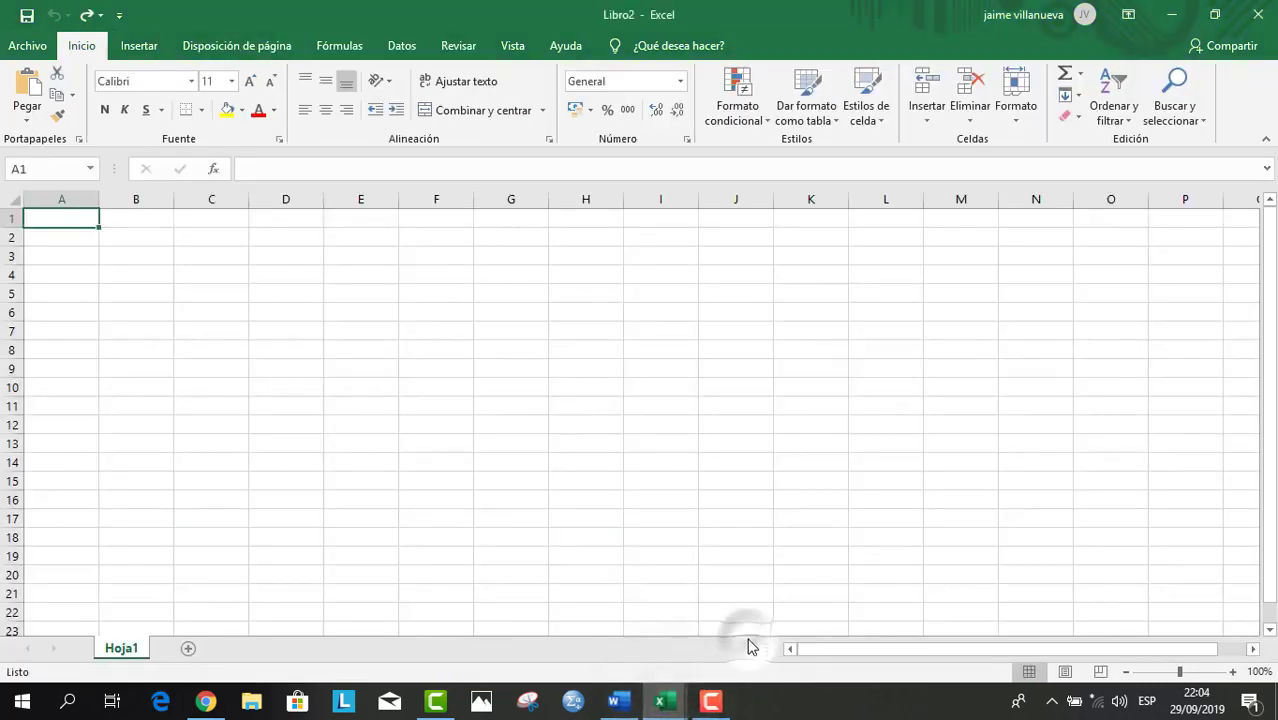
key("ctrl+v")
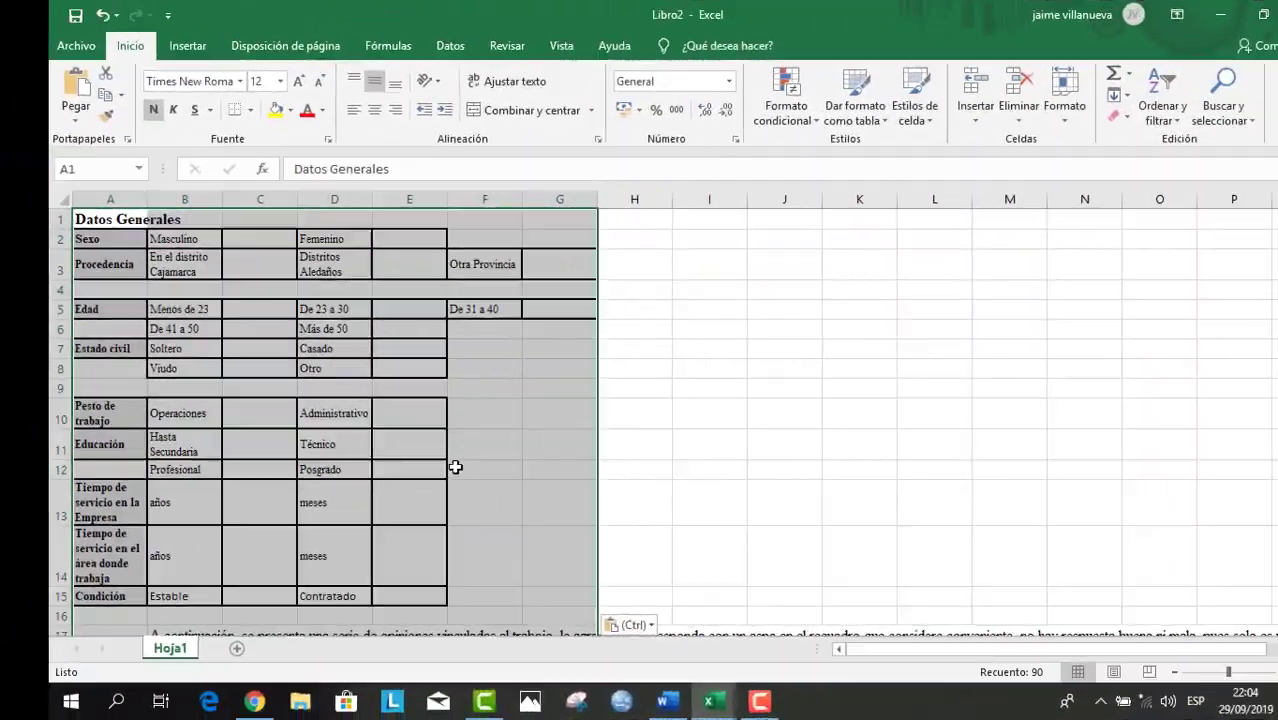
left_click(696, 289)
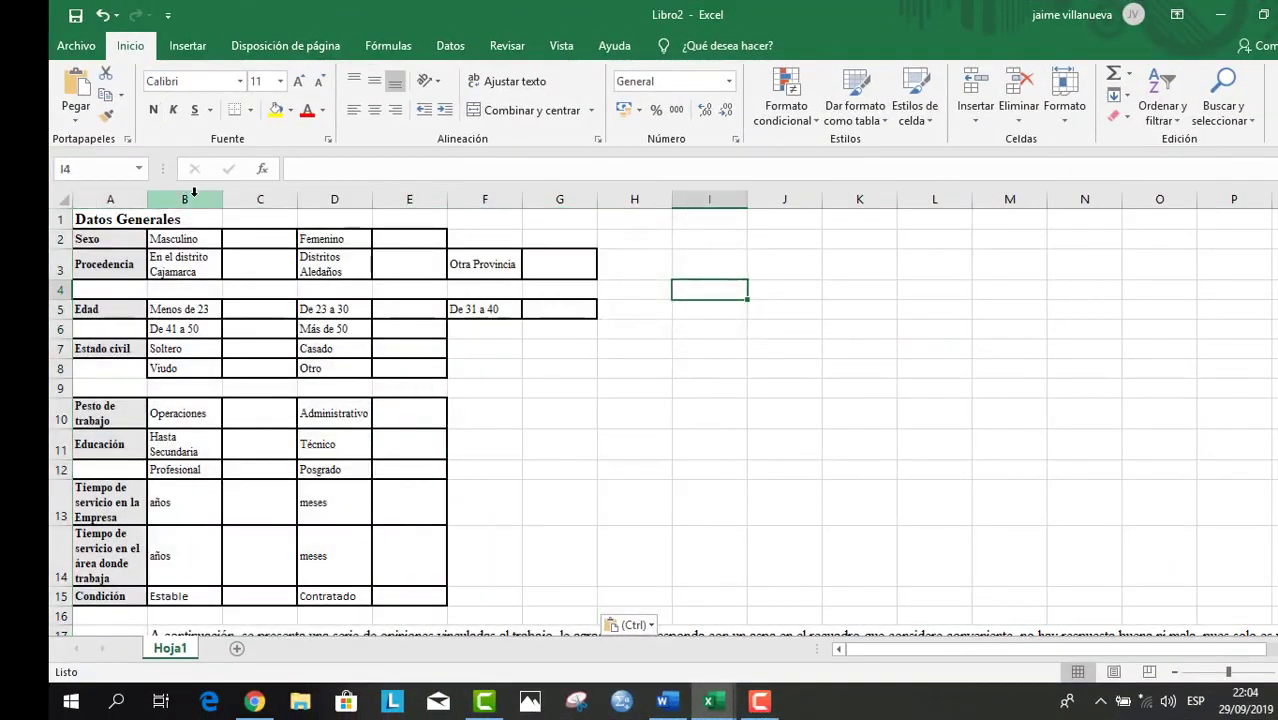
- Delete columns B through G, keeping only the question labels in column A
left_click_drag(185, 195, 567, 228)
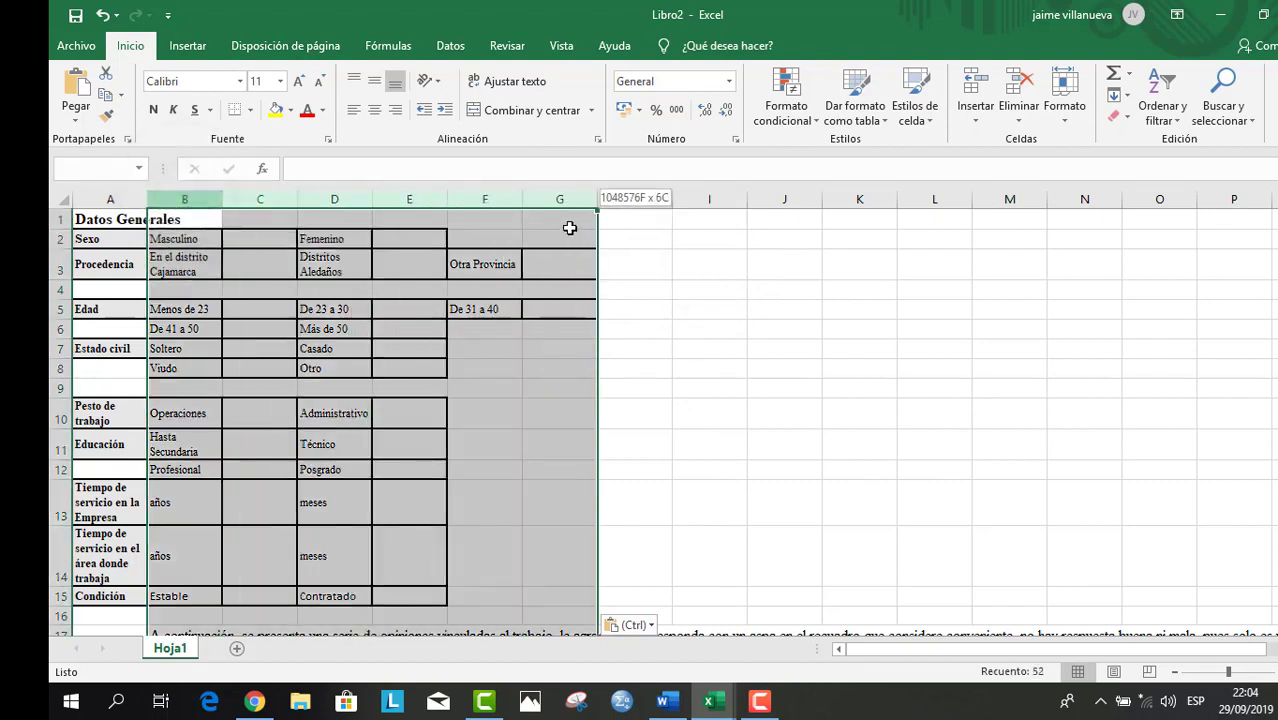
right_click(277, 203)
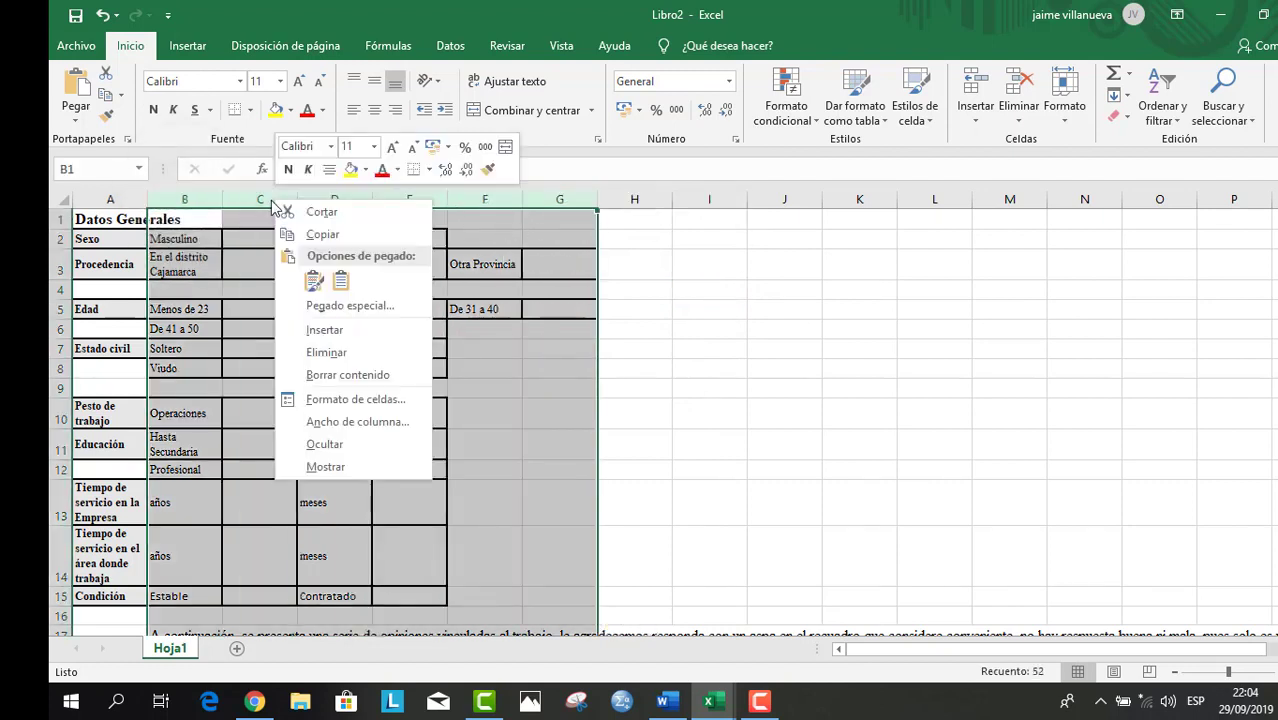
left_click(327, 352)
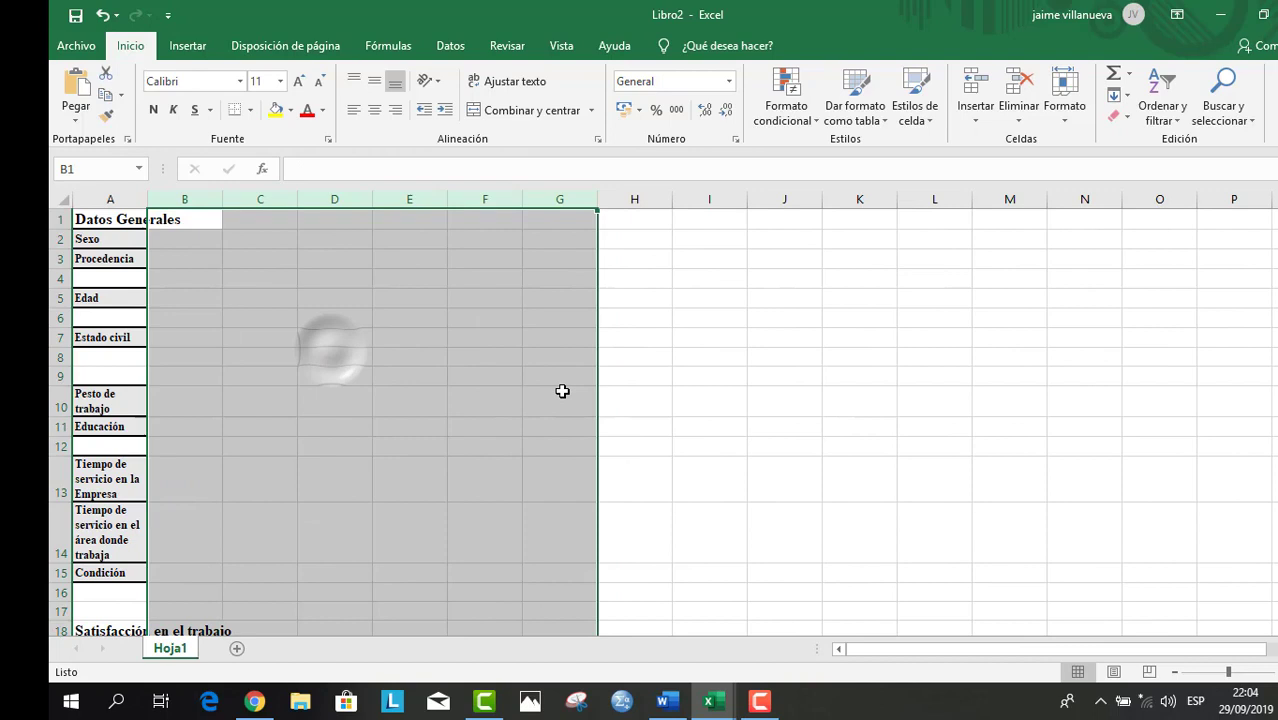
left_click(680, 400)
- Strip the borders, shading and fonts from the pasted labels by applying the format of blank cells F5:G13 with Format Painter
left_click_drag(500, 300, 560, 459)
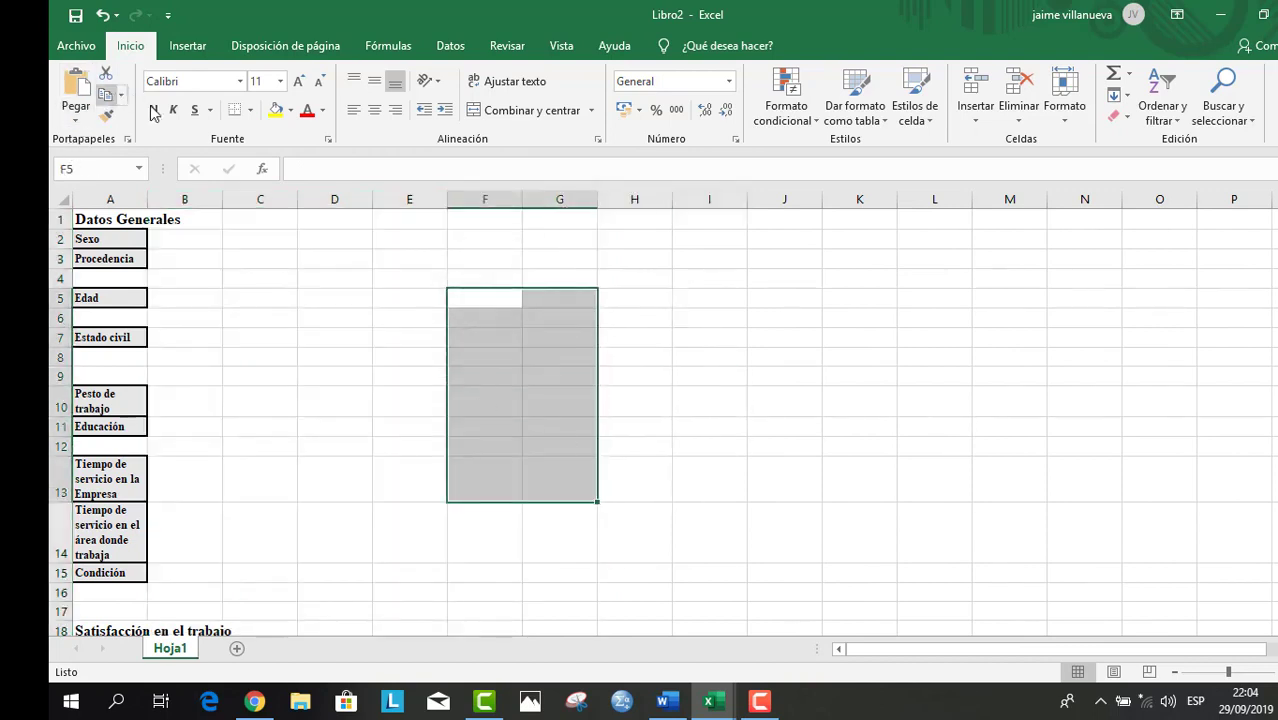
left_click(106, 116)
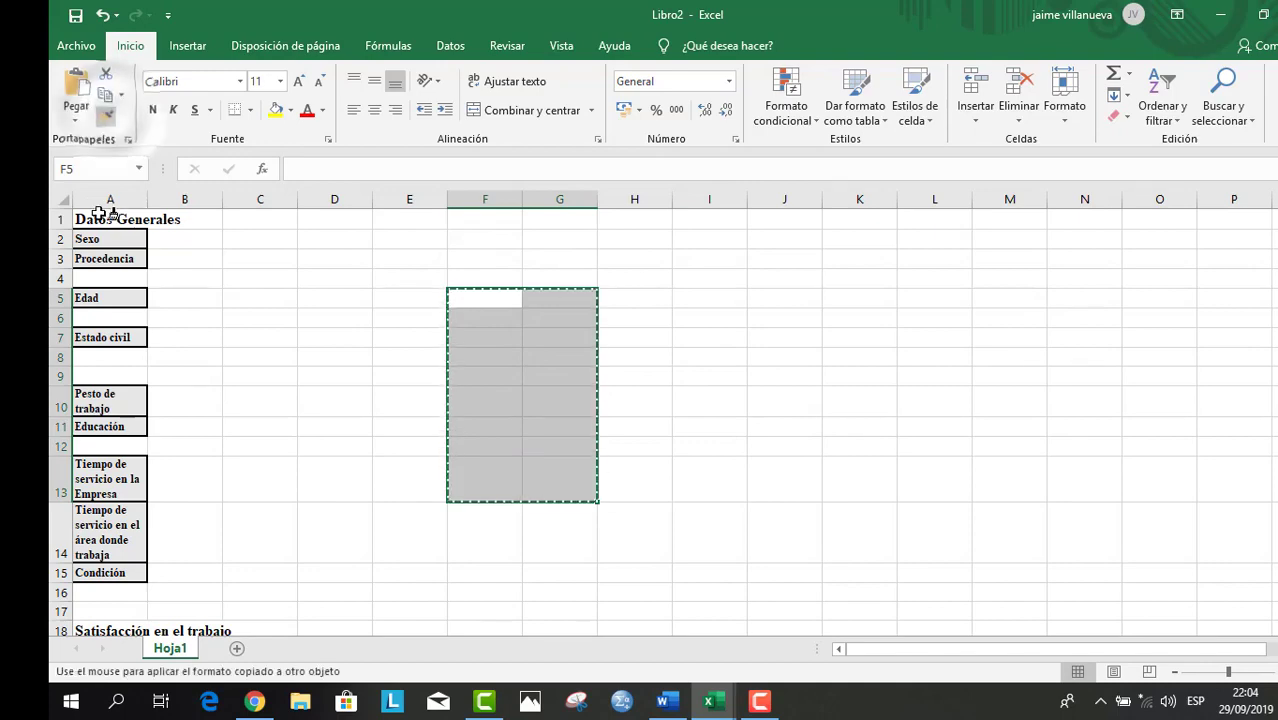
mouse_move(110, 221)
left_mouse_down()
mouse_move(80, 620)
mouse_move(197, 653)
mouse_move(214, 597)
mouse_move(214, 622)
left_mouse_up()
scroll(422, 469, "up", 6)
left_click(411, 338)
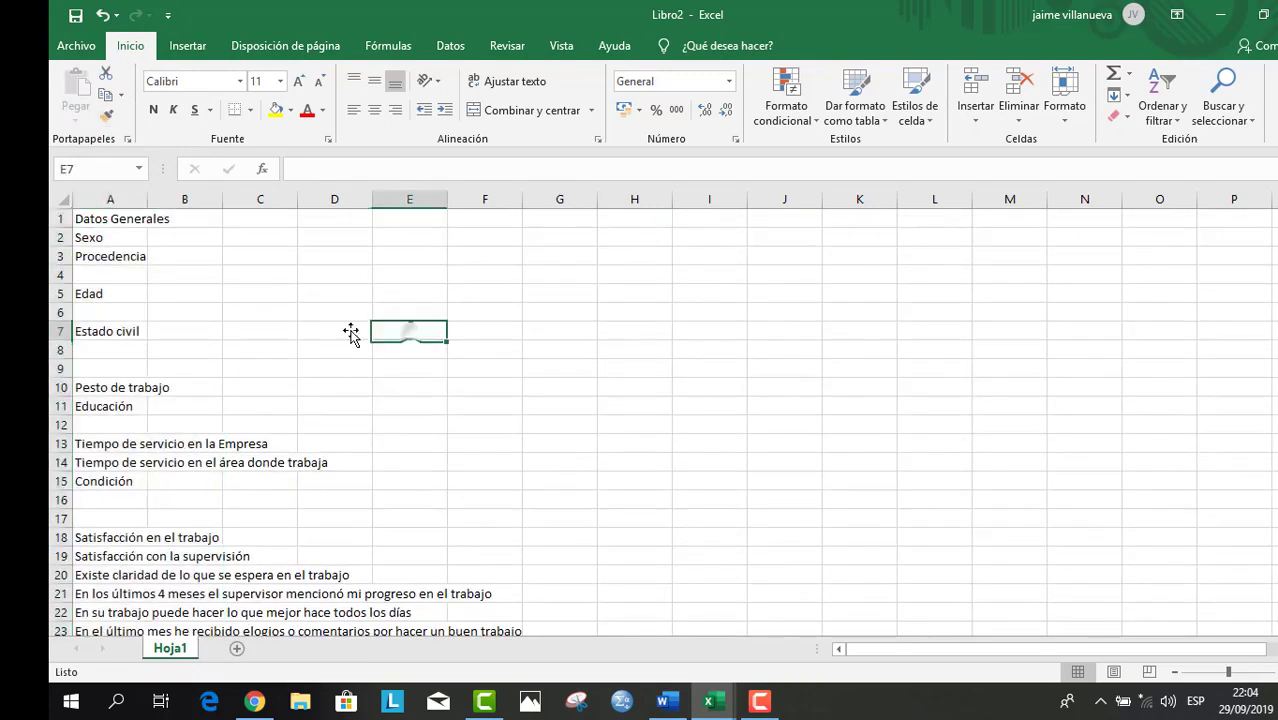
- Delete the blank rows directly above and below the Edad label
left_click(55, 273)
right_click(55, 273)
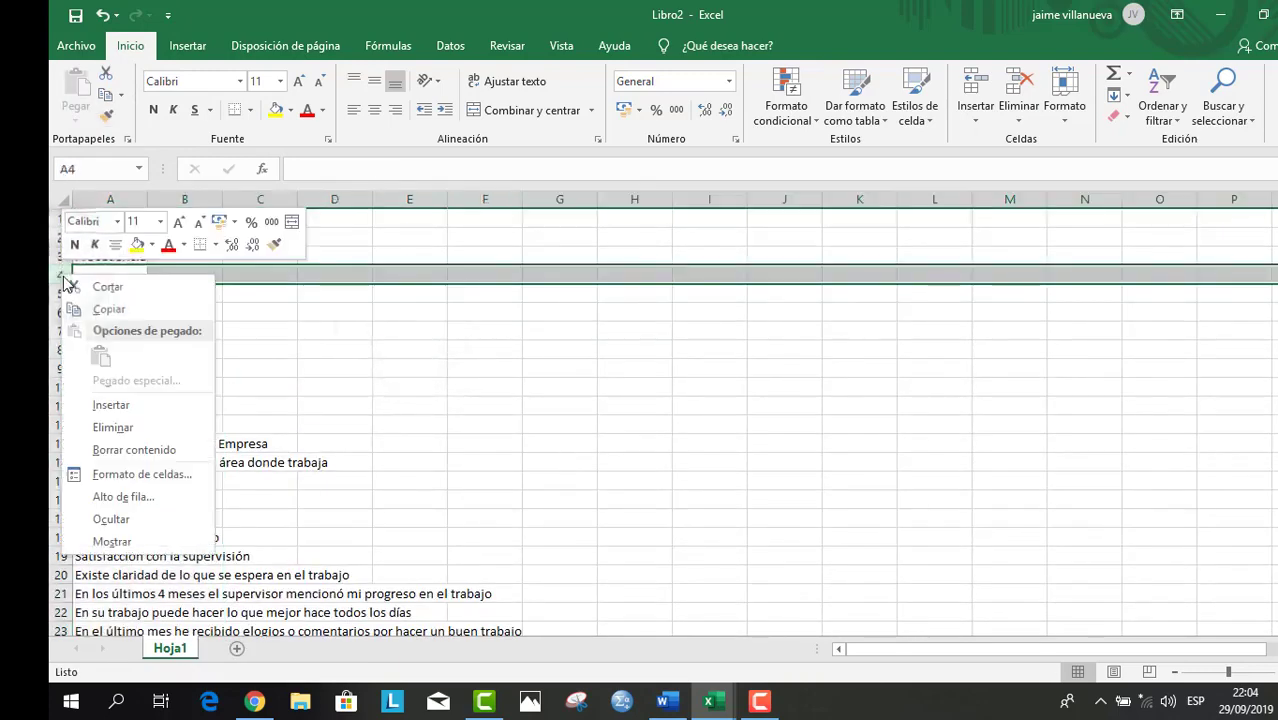
left_click(124, 431)
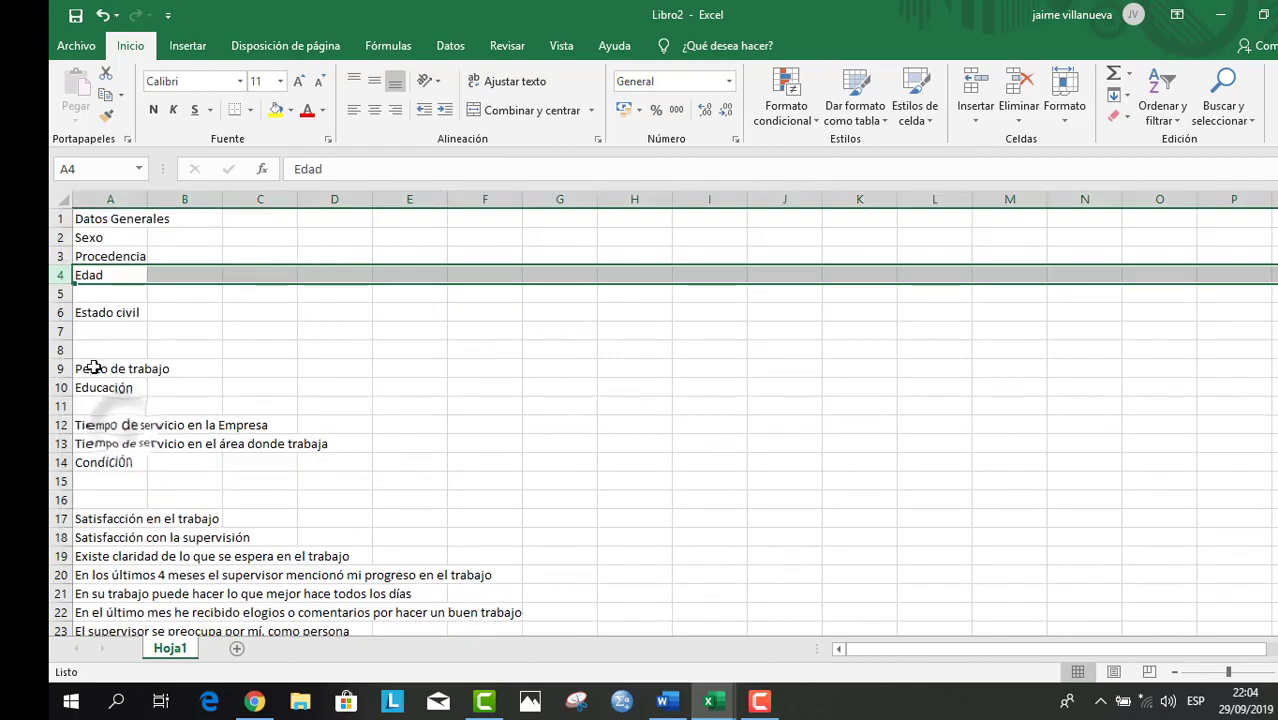
left_click(62, 295)
right_click(62, 295)
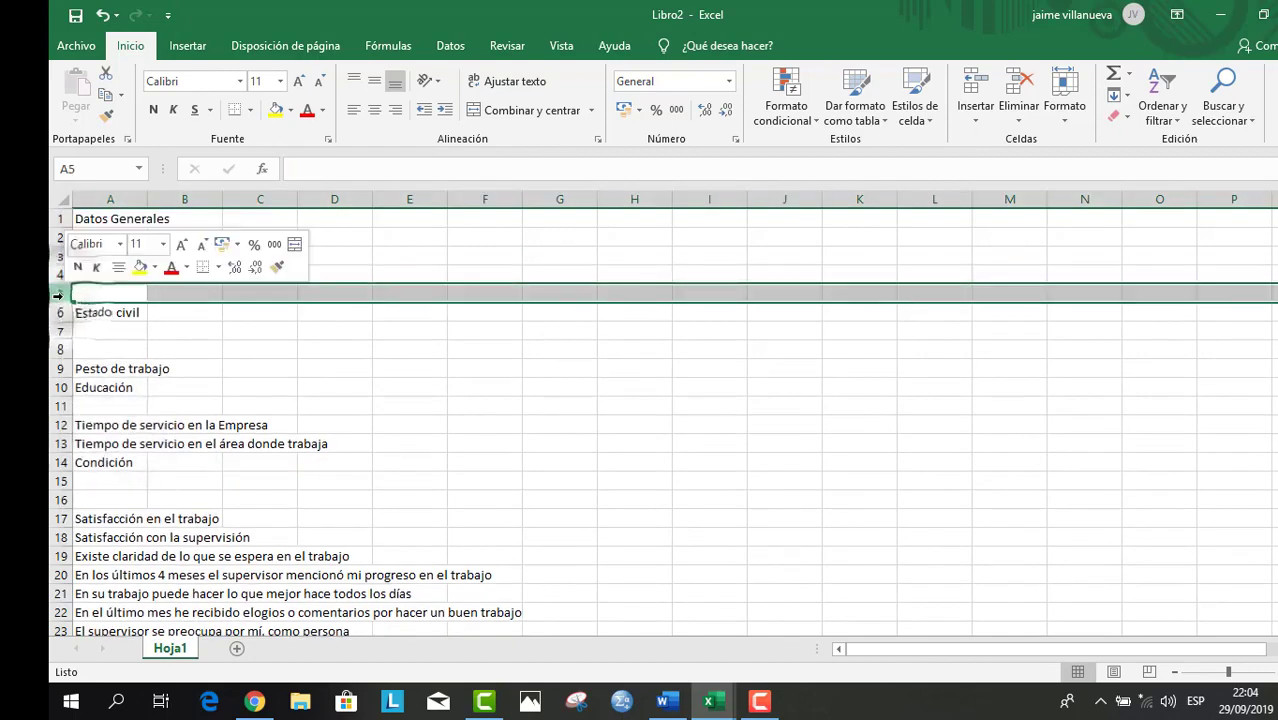
left_click(72, 419)
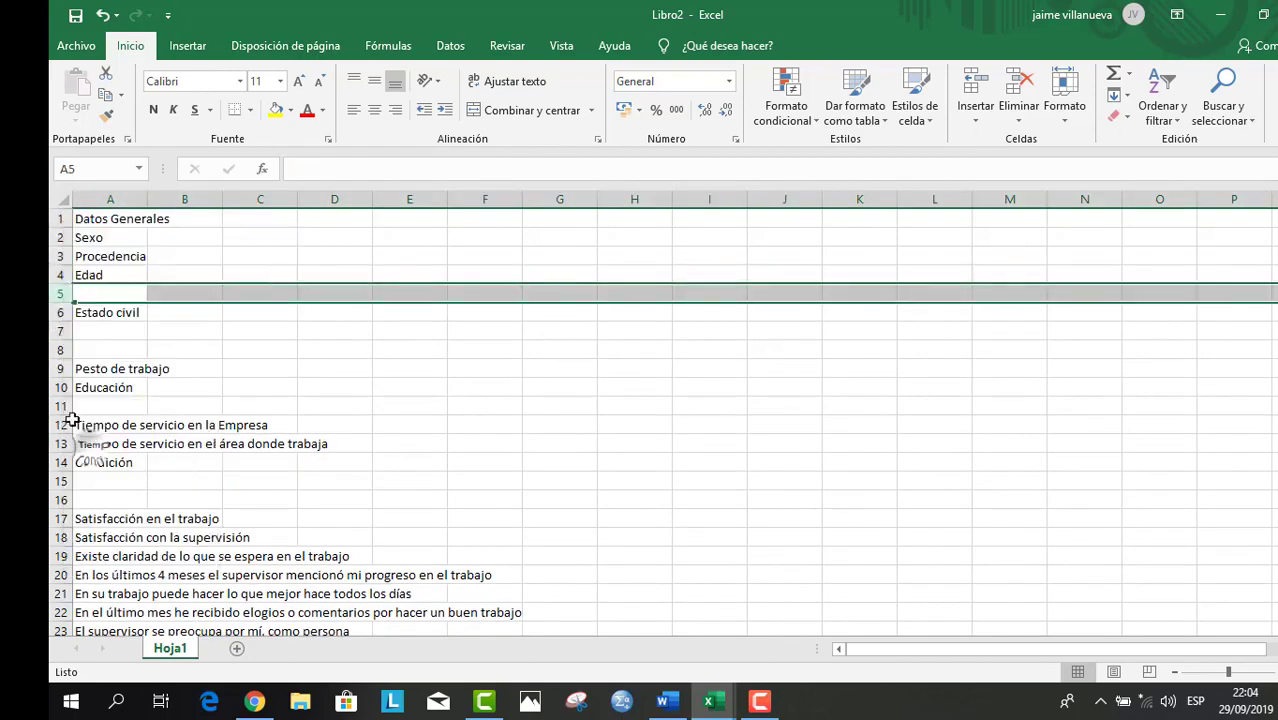
- Delete the two blank rows between Estado civil and Pesto de trabajo
left_click(60, 312)
right_click(60, 312)
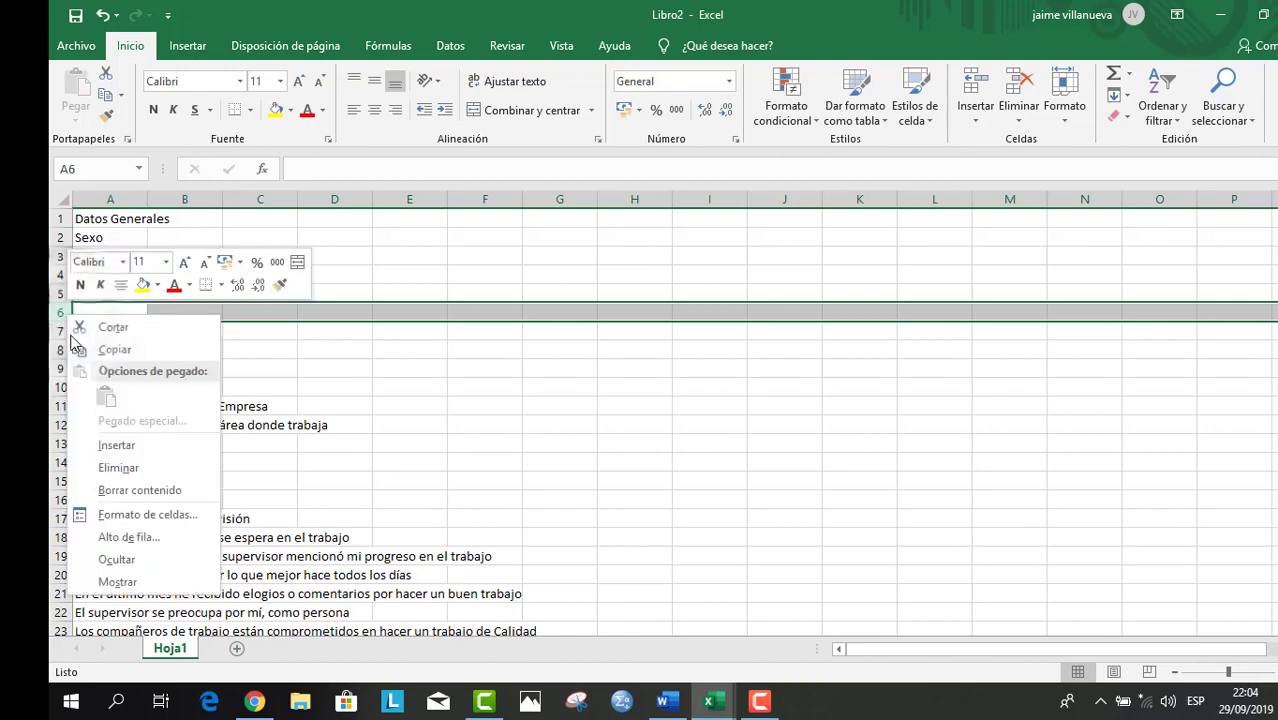
left_click(104, 466)
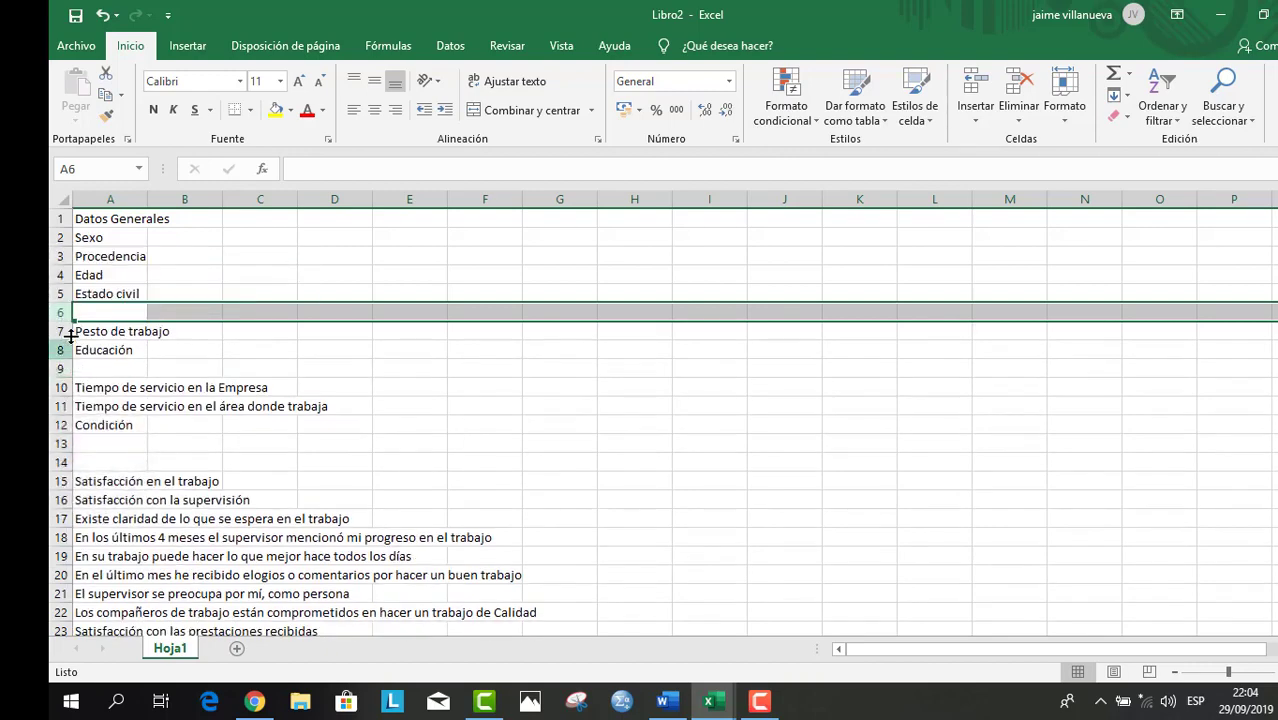
right_click(64, 312)
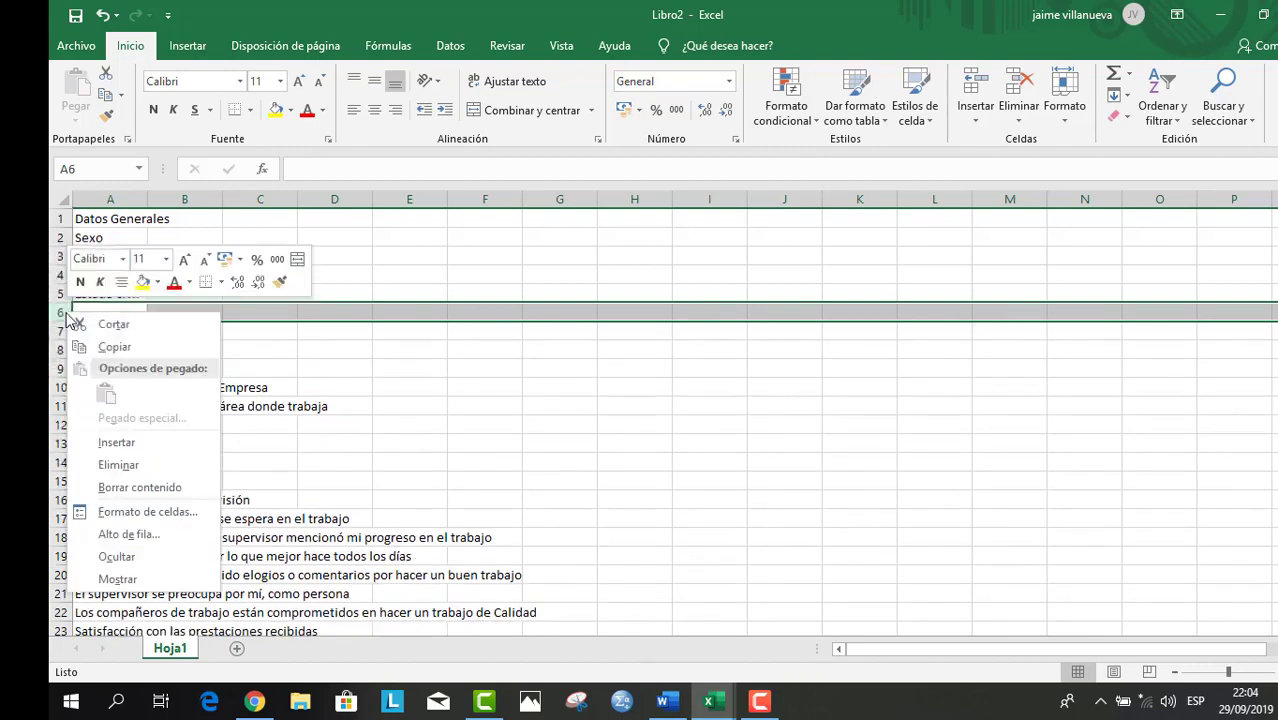
left_click(98, 466)
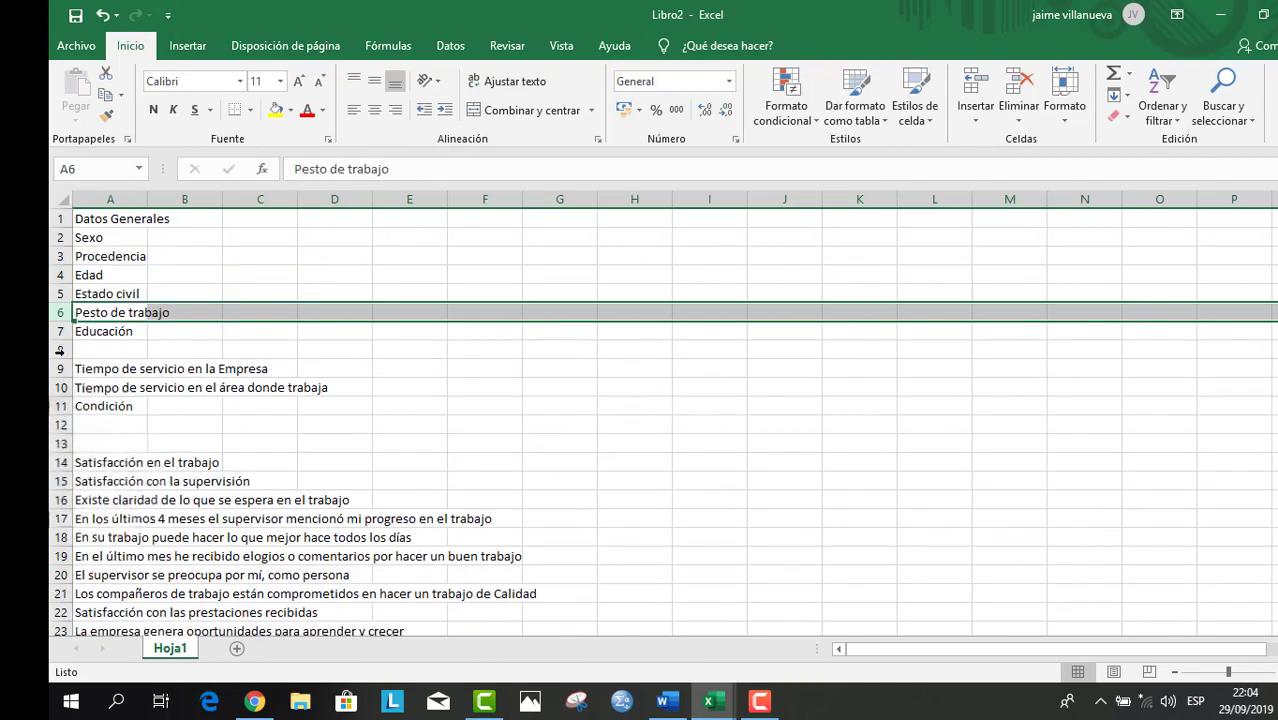
- Delete the blank row below Educación and the two blank rows below Condición
left_click(60, 349)
right_click(62, 350)
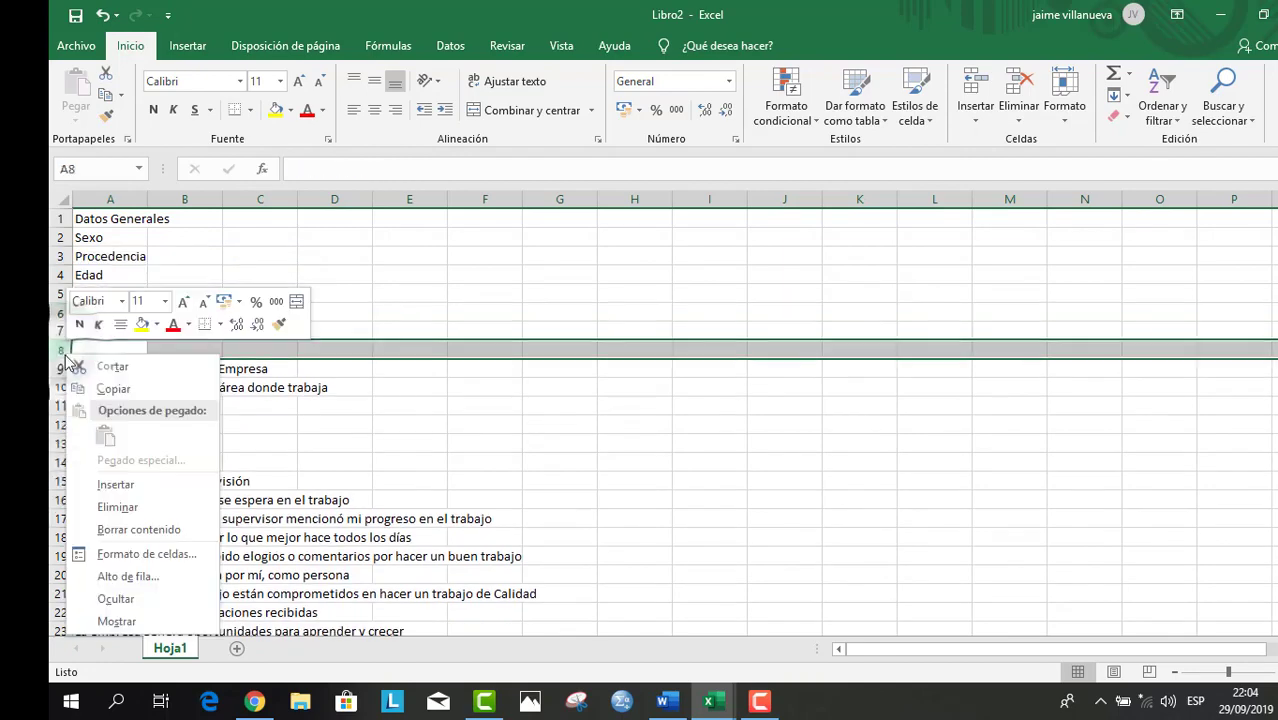
left_click(100, 507)
left_click_drag(60, 406, 62, 424)
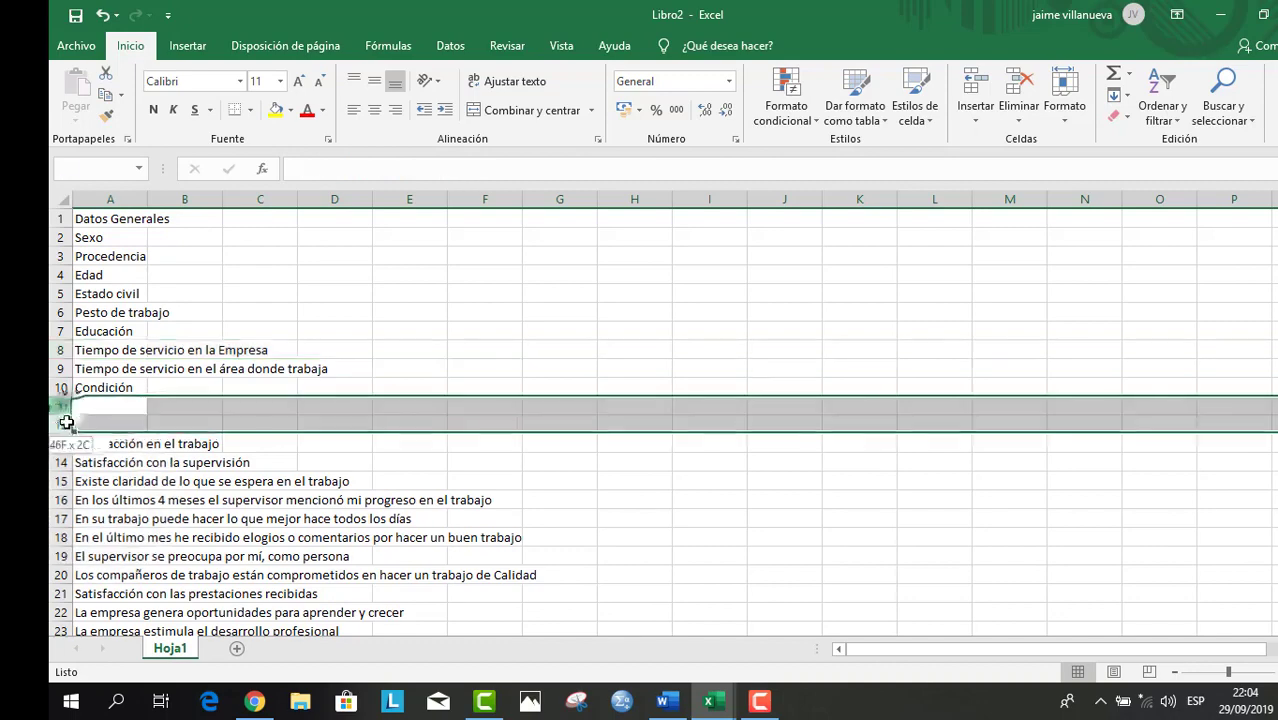
right_click(57, 406)
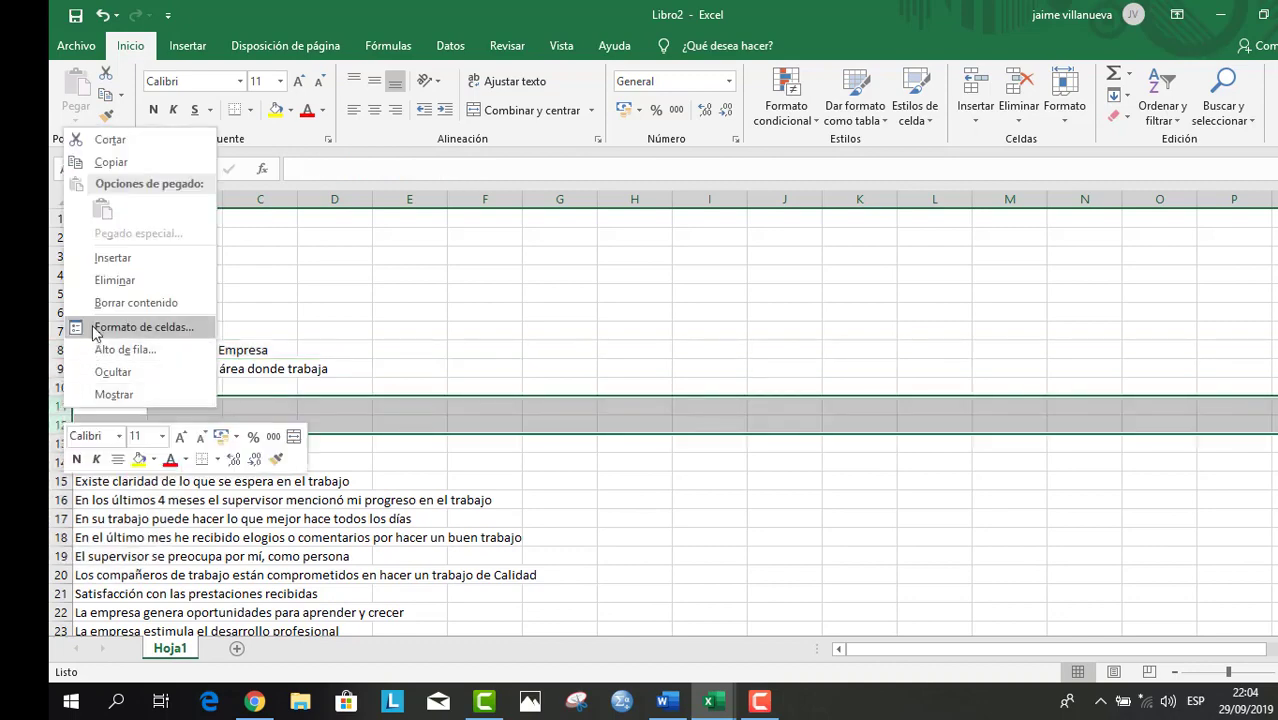
left_click(105, 277)
- Delete the blank row above Productividad Mensual programada
scroll(254, 463, "down", 6)
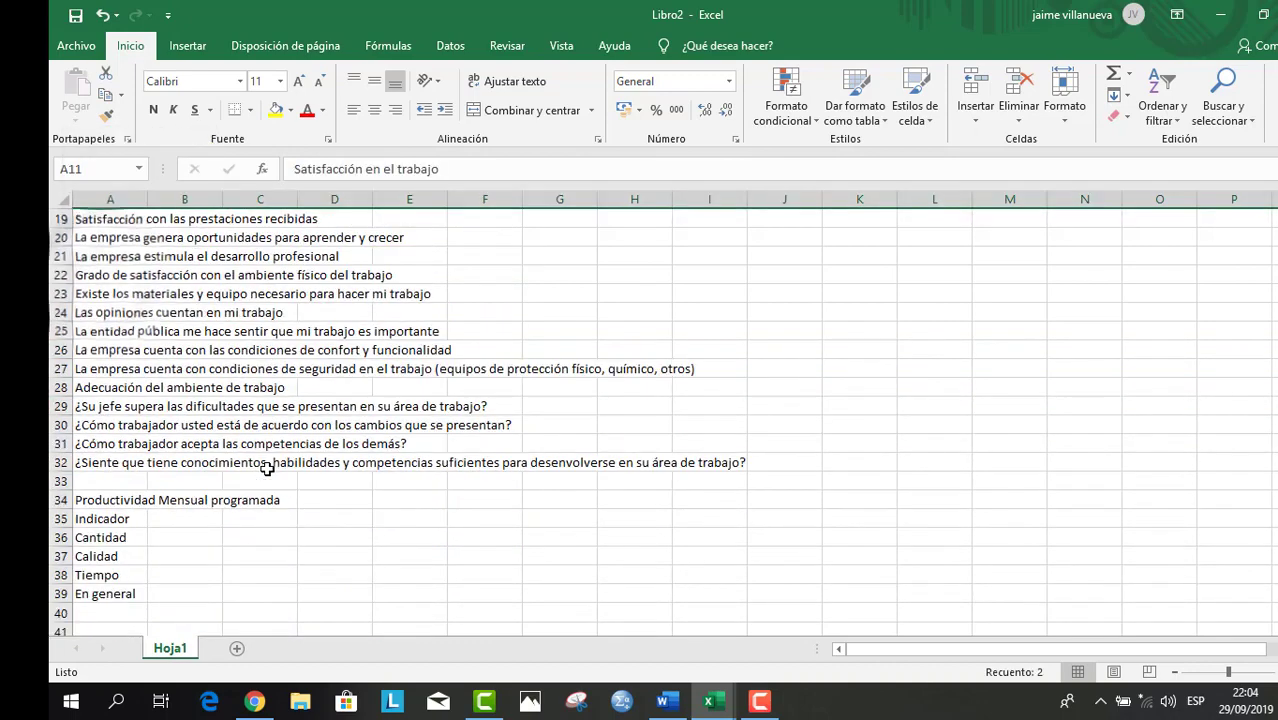
left_click(60, 481)
right_click(60, 481)
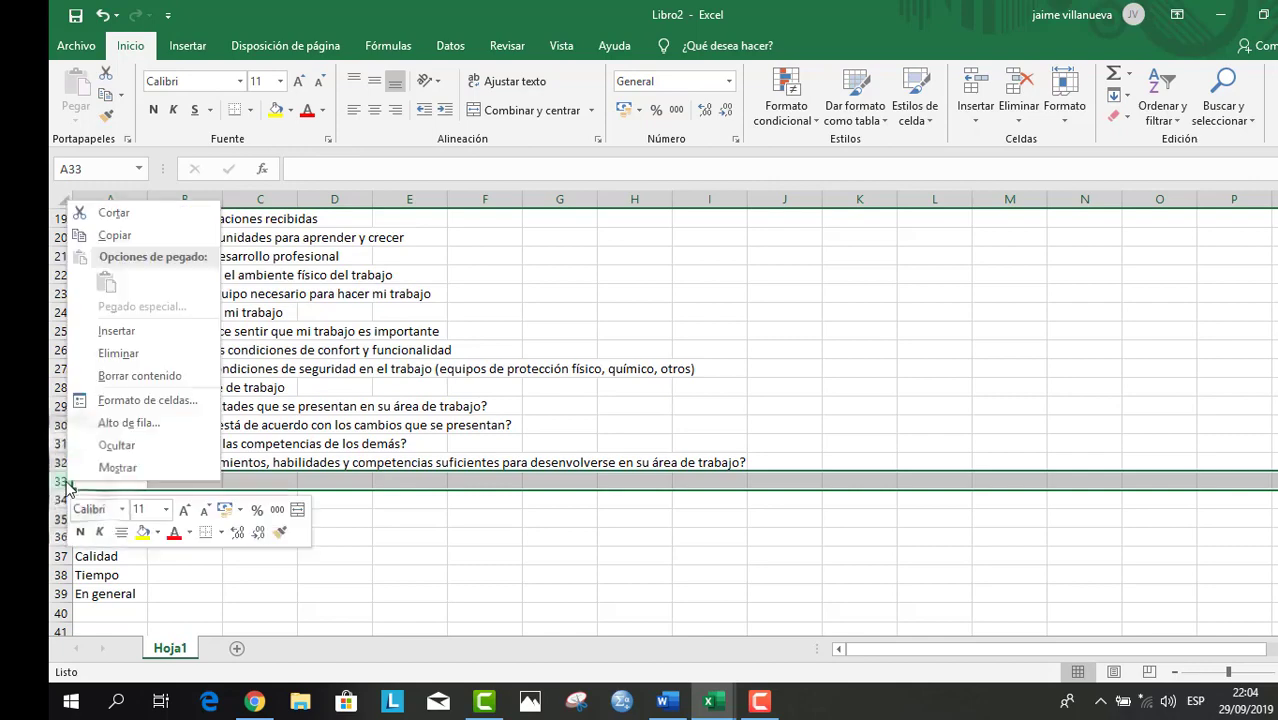
left_click(90, 348)
- Make the Datos Generales heading in A1 bold and auto-fit column A to its longest text
scroll(352, 389, "up", 6)
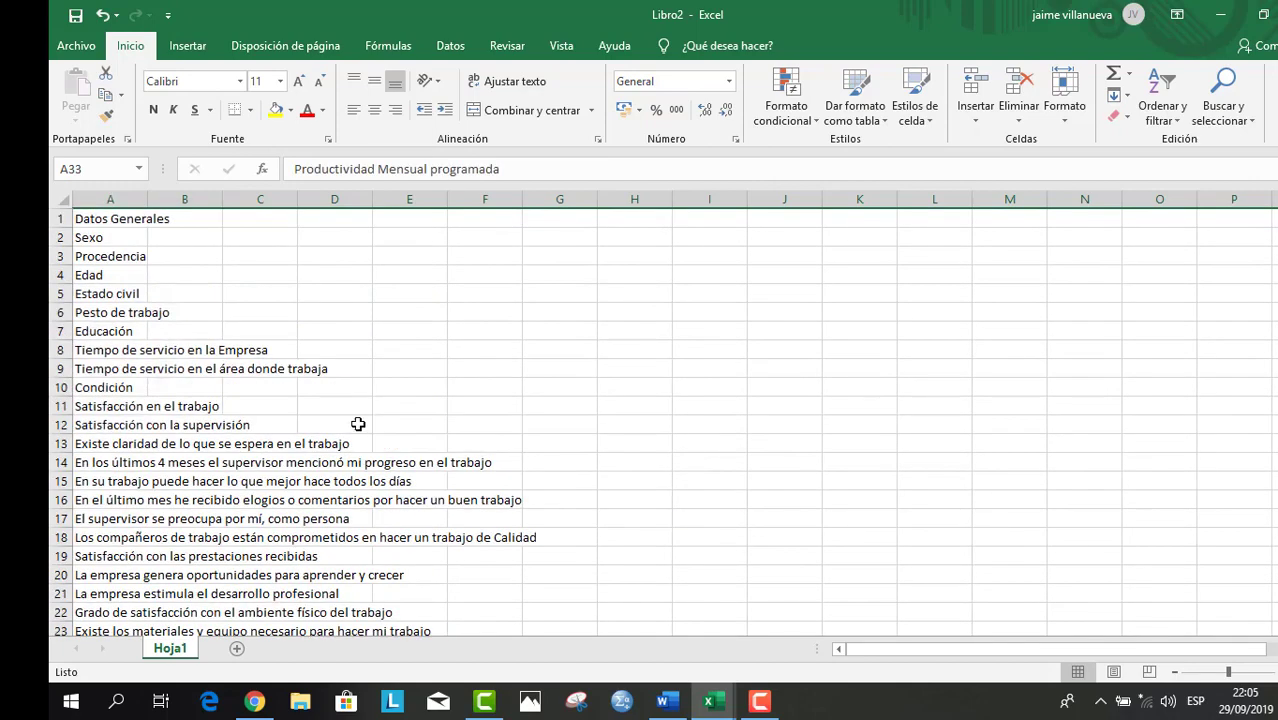
left_click(118, 218)
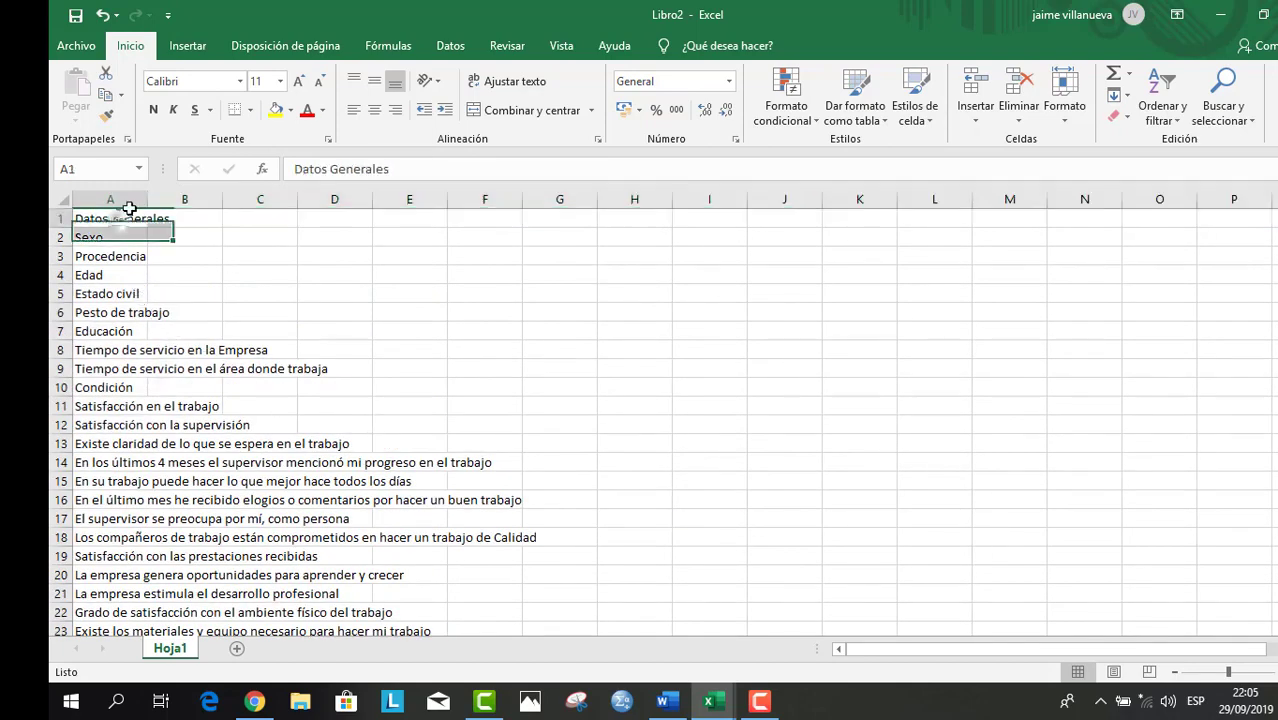
left_click(153, 110)
double_click(148, 199)
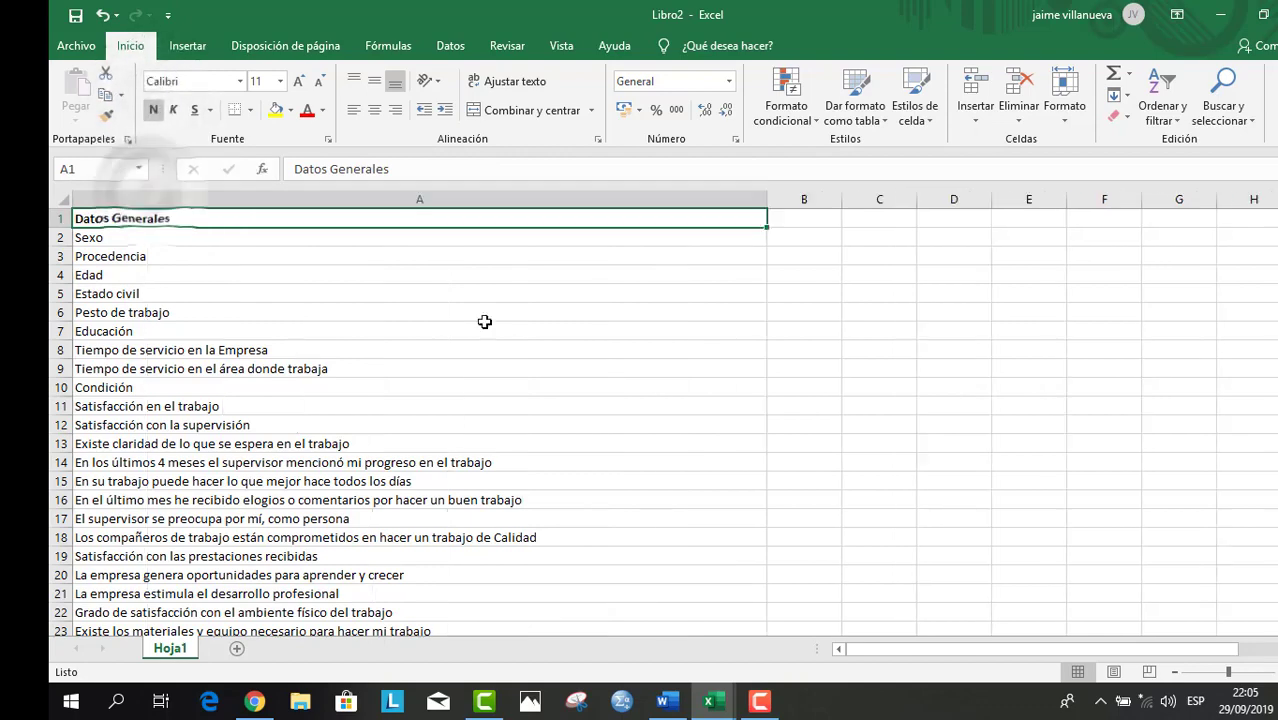
left_click(497, 368)
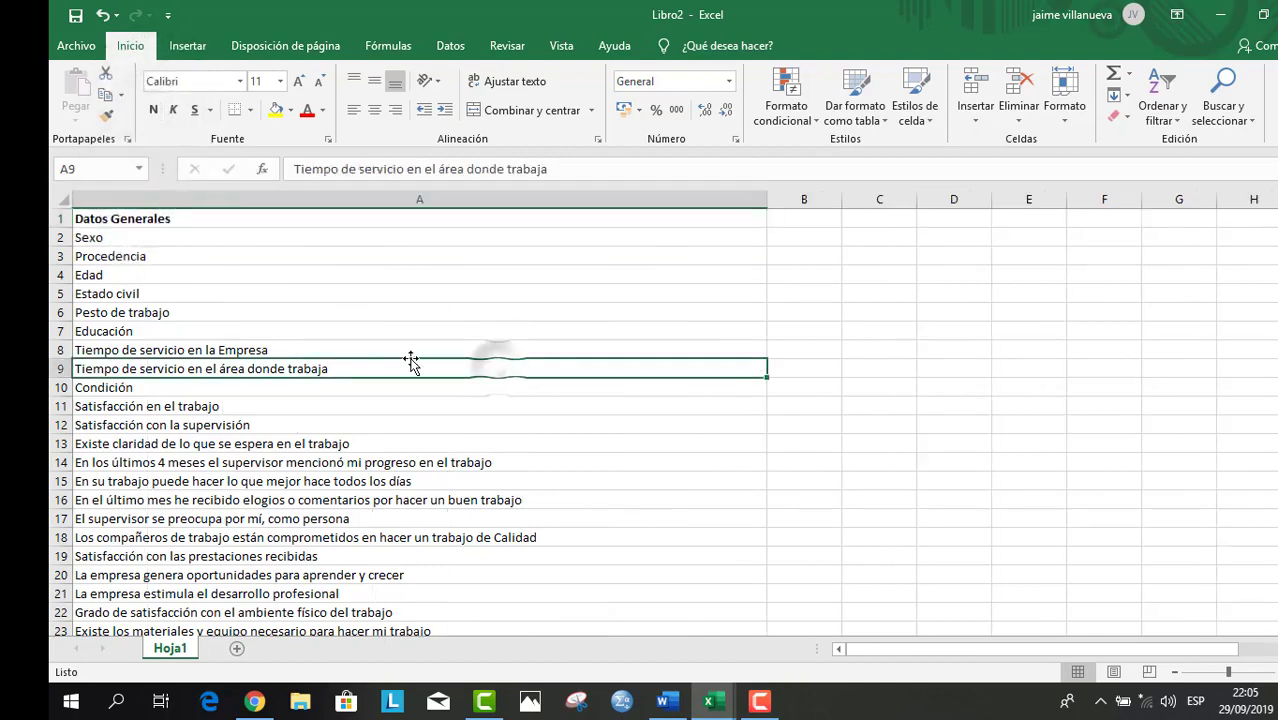
scroll(275, 335, "down", 2)
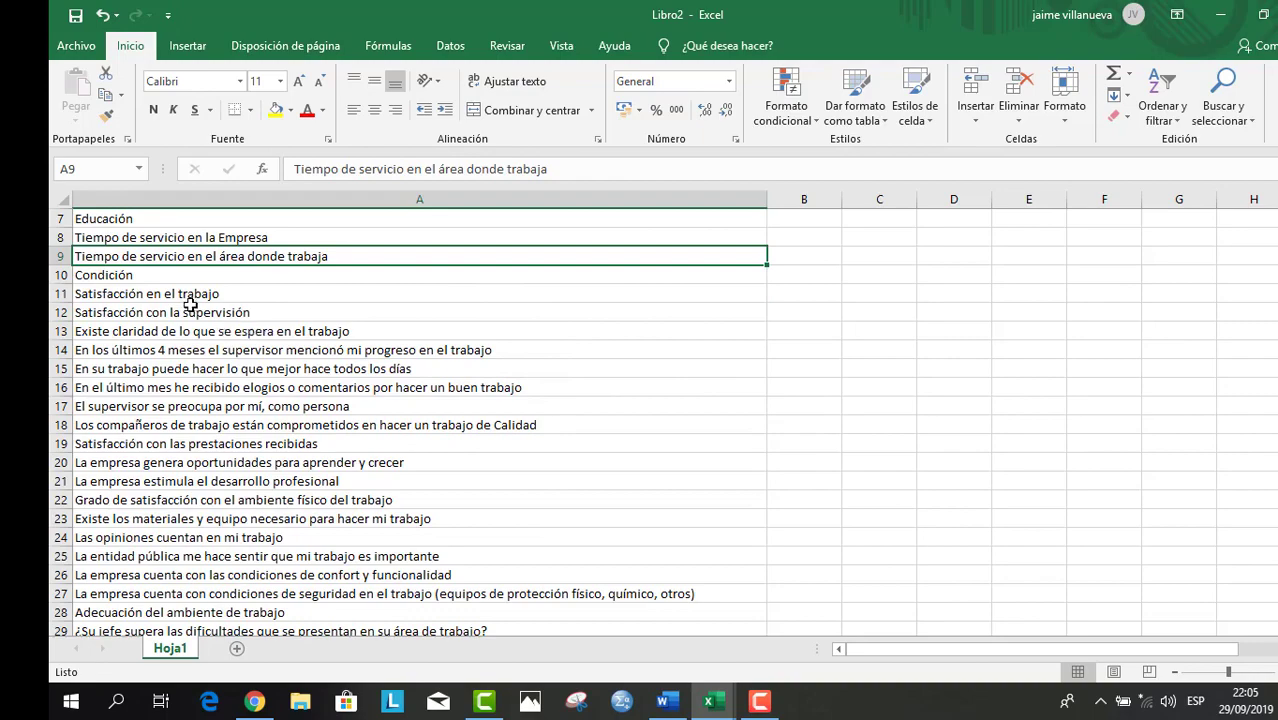
- Switch to the survey document in Word and examine its section headings and questions from Satisfacción en el trabajo through Productividad Mensual programada
left_click(668, 701)
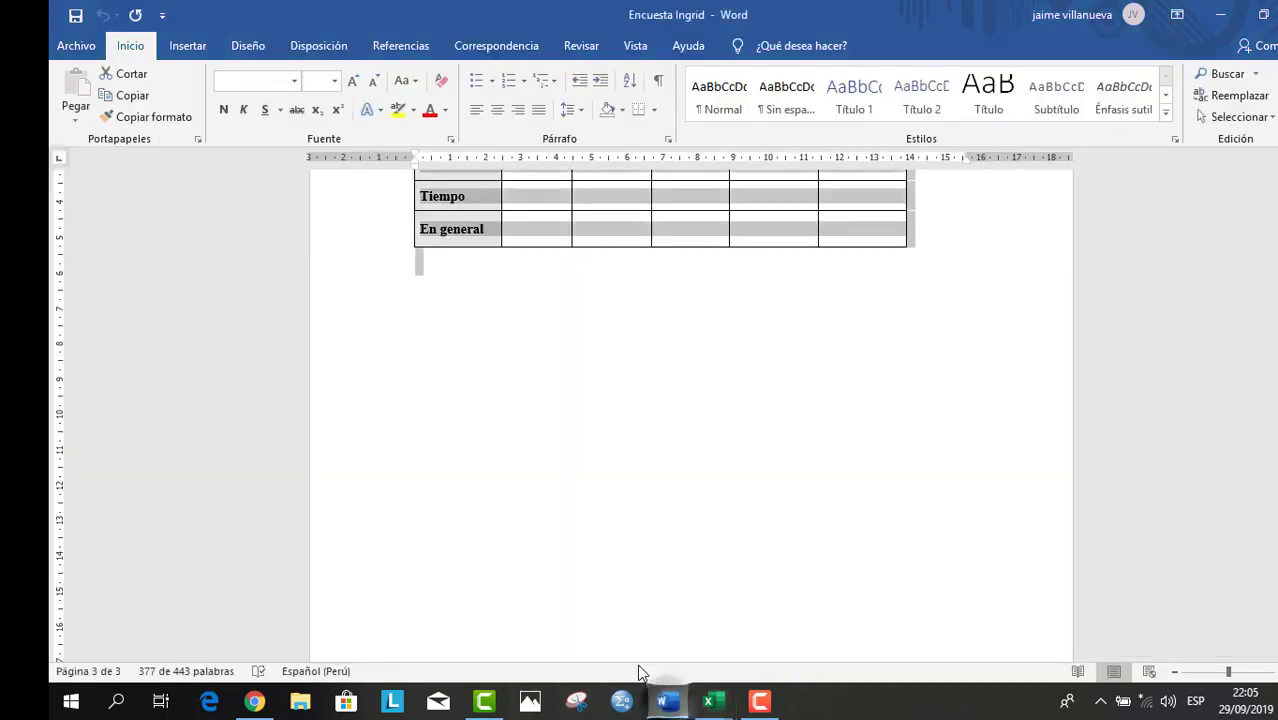
scroll(640, 598, "up", 20)
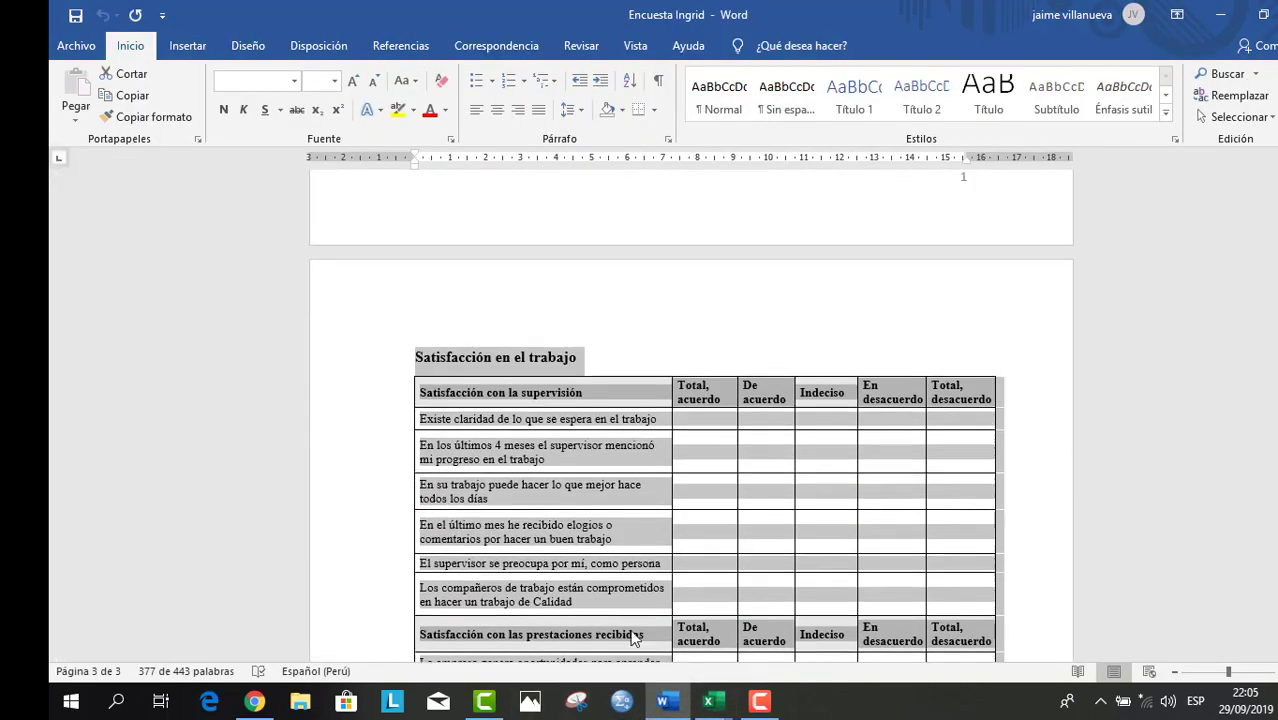
scroll(630, 628, "up", 6)
scroll(630, 628, "down", 6)
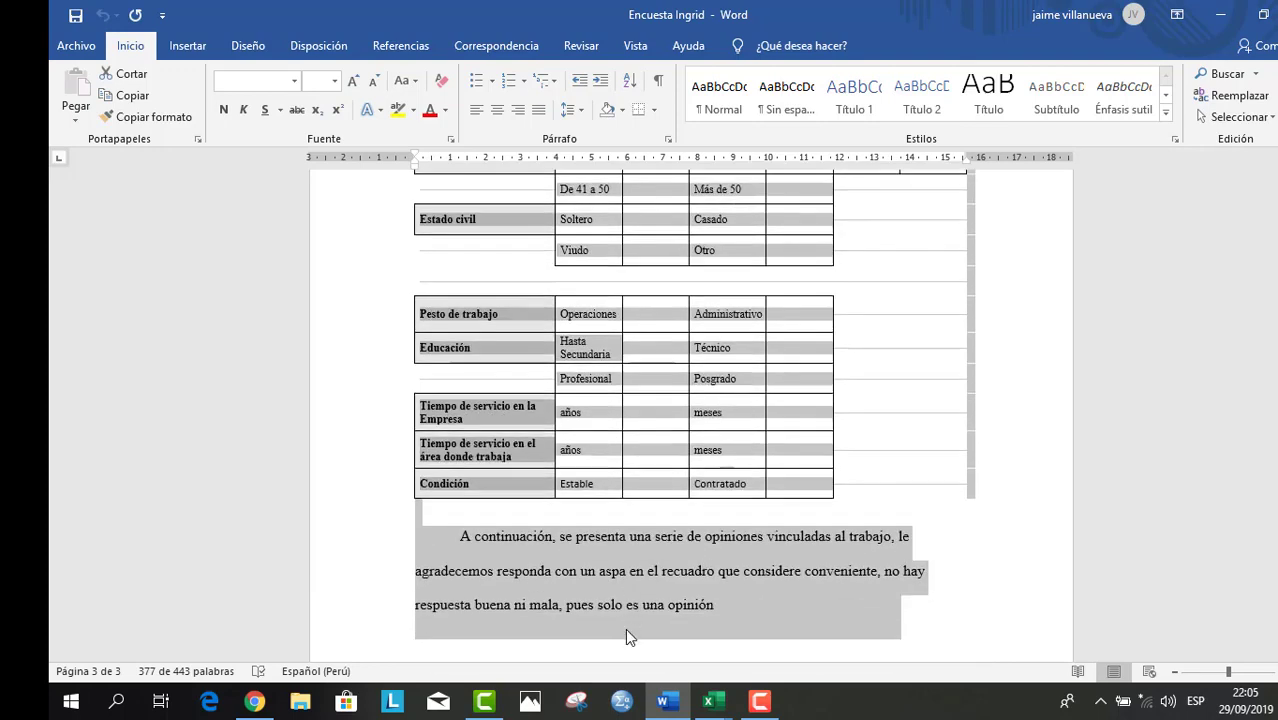
left_click(565, 360)
scroll(600, 450, "down", 7)
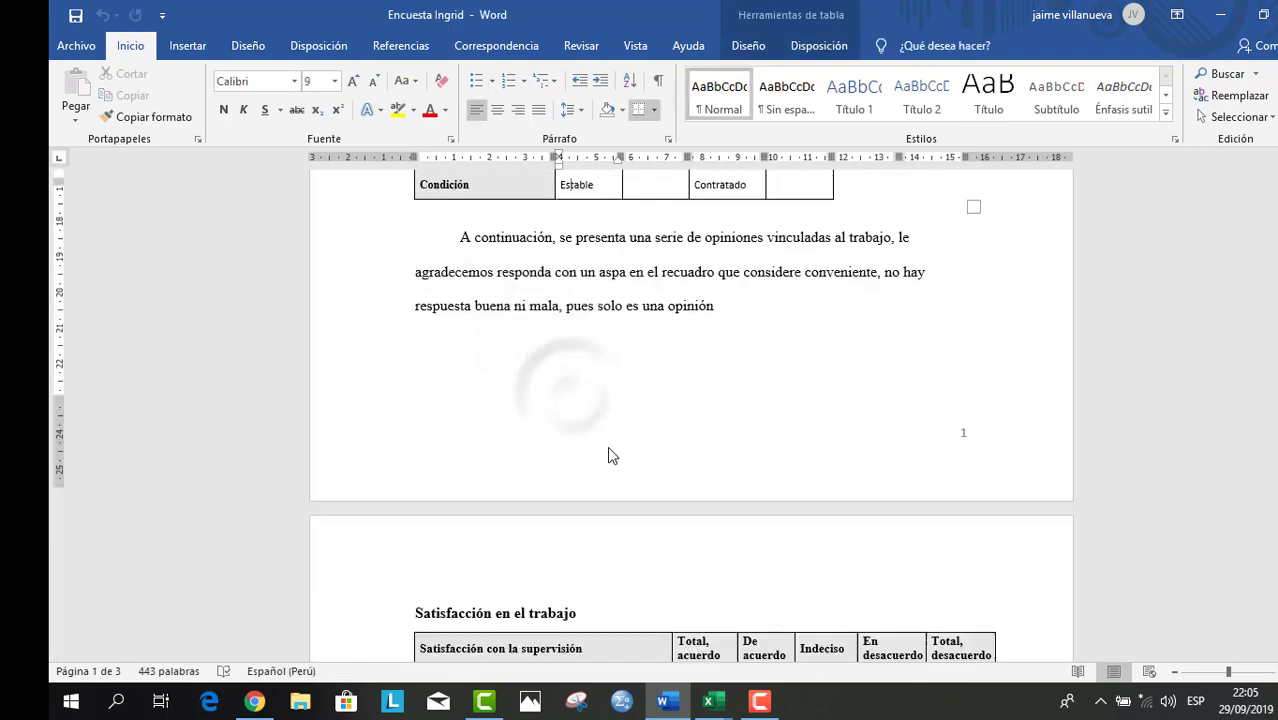
scroll(495, 458, "down", 3)
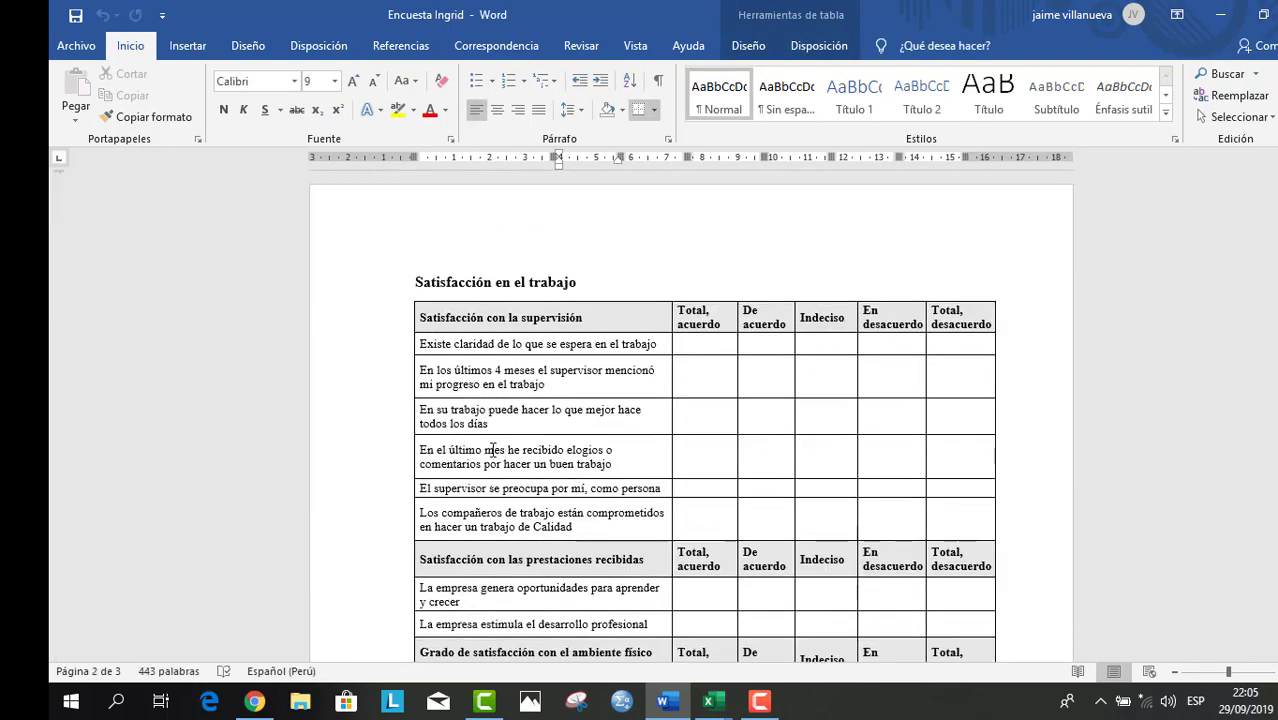
scroll(473, 332, "down", 2)
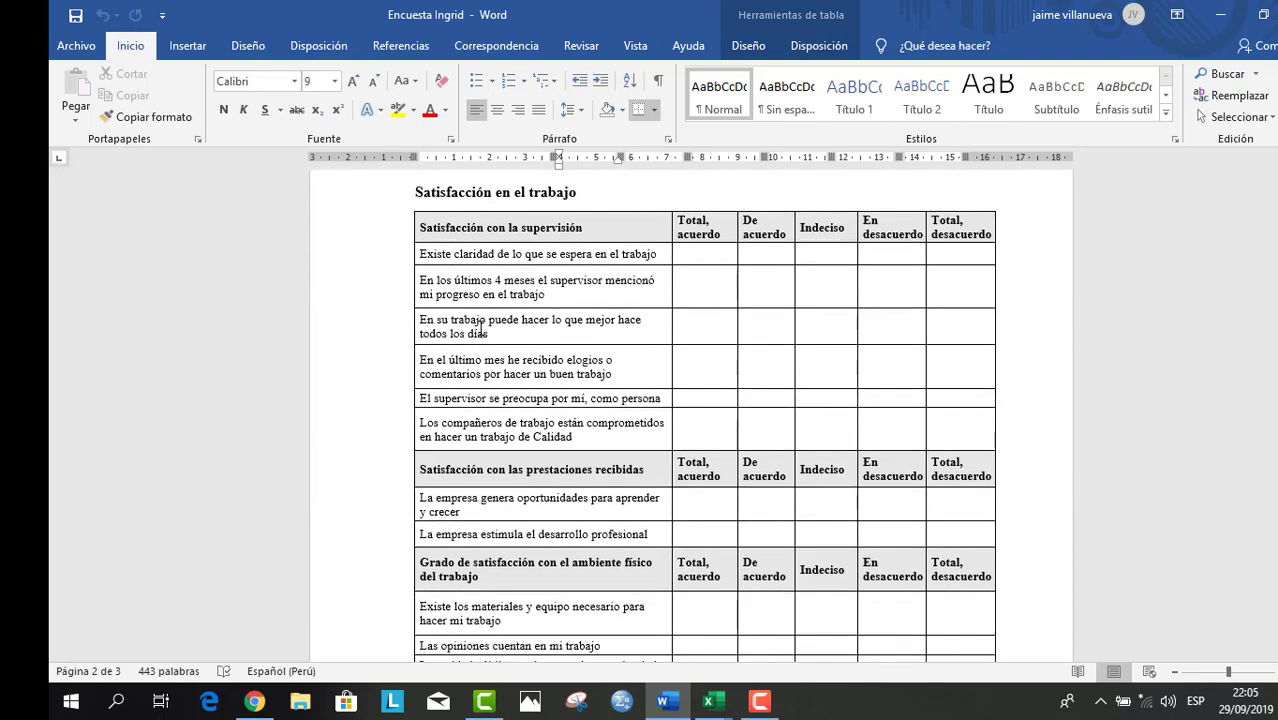
scroll(463, 236, "down", 15)
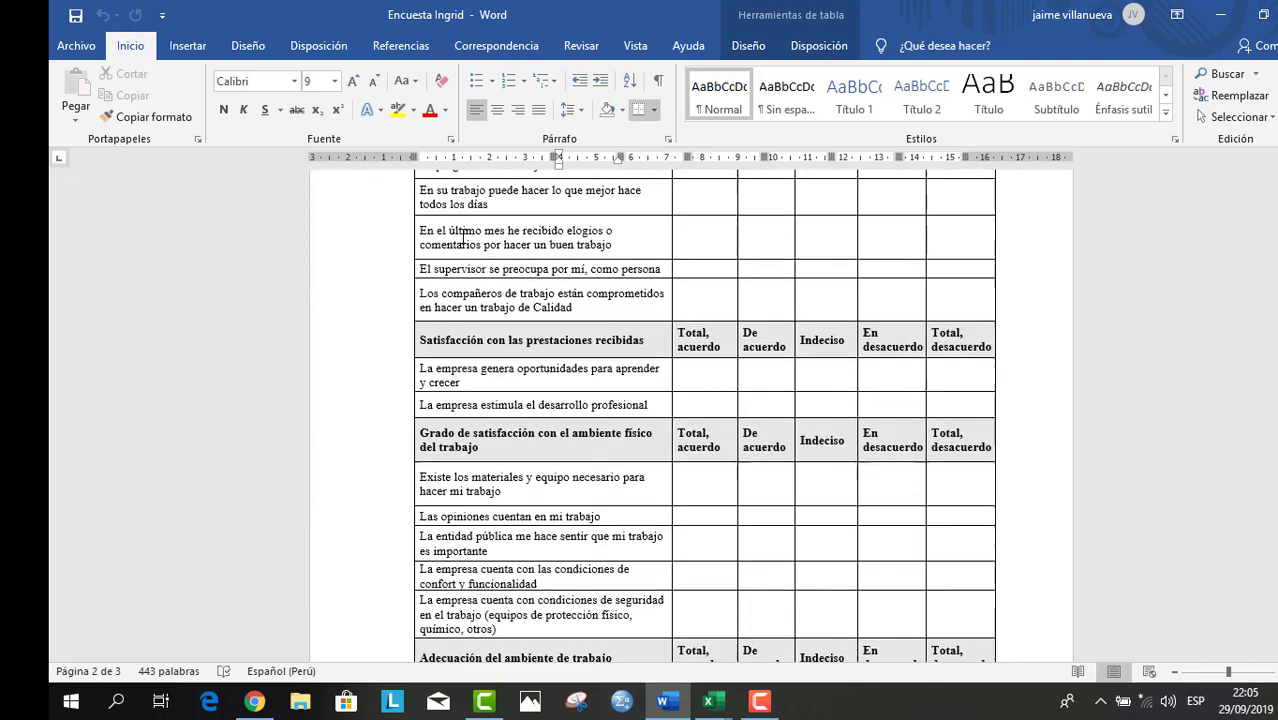
scroll(461, 266, "up", 13)
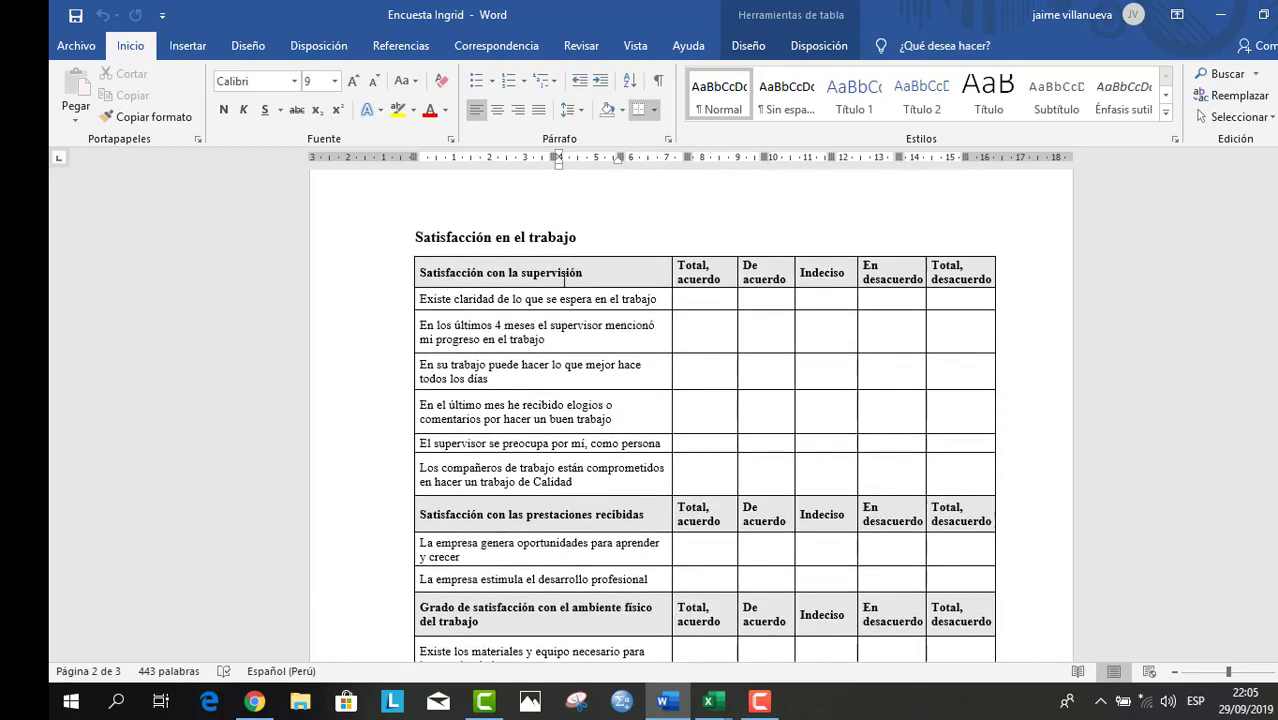
scroll(534, 474, "down", 2)
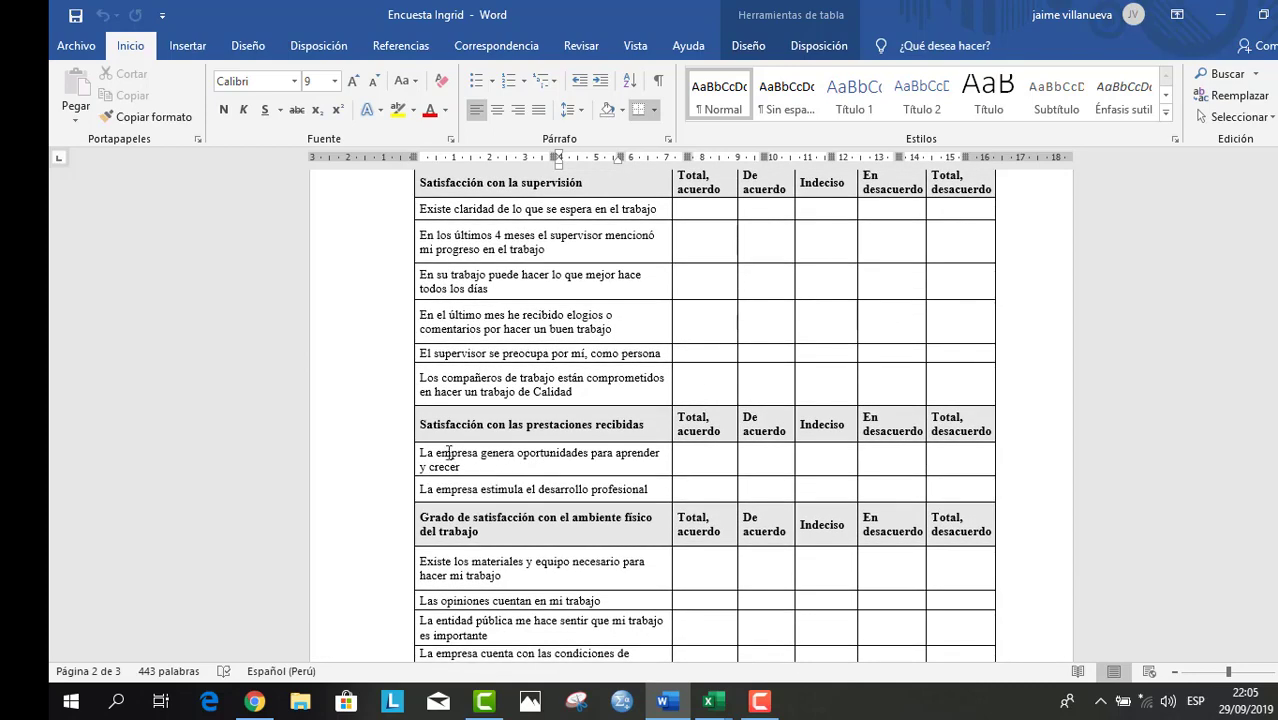
scroll(438, 428, "down", 1)
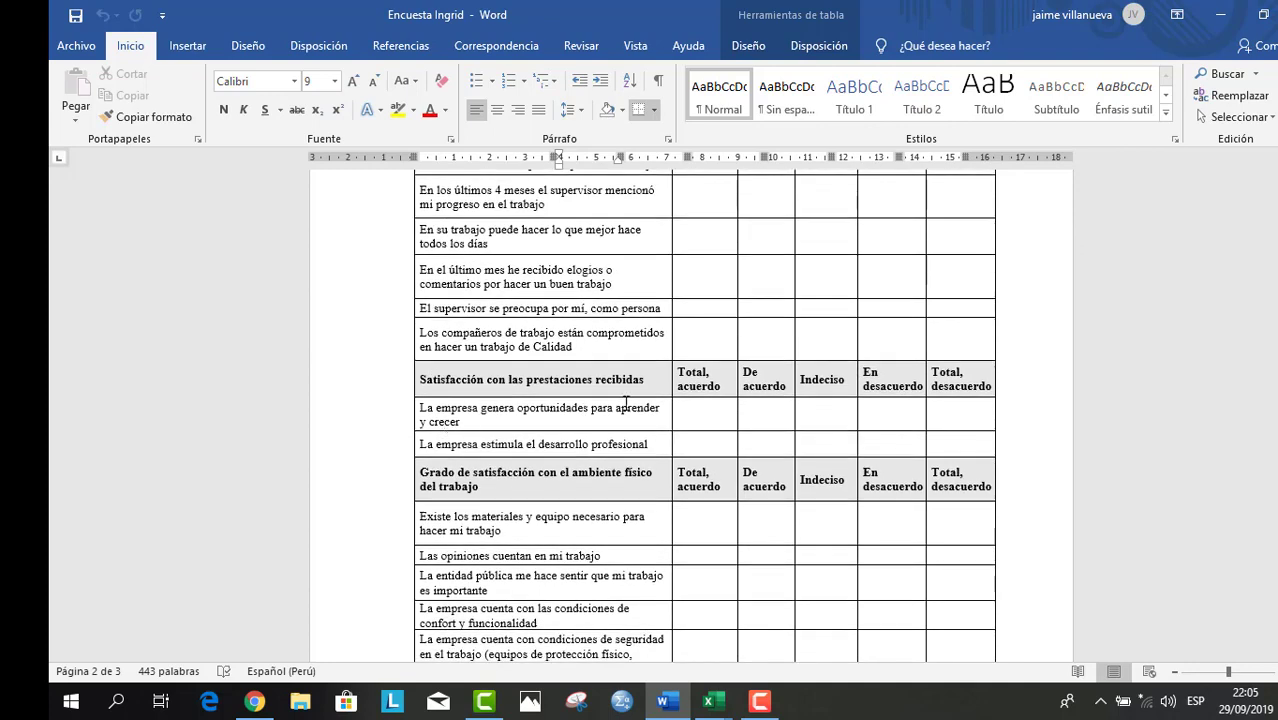
scroll(514, 479, "down", 1)
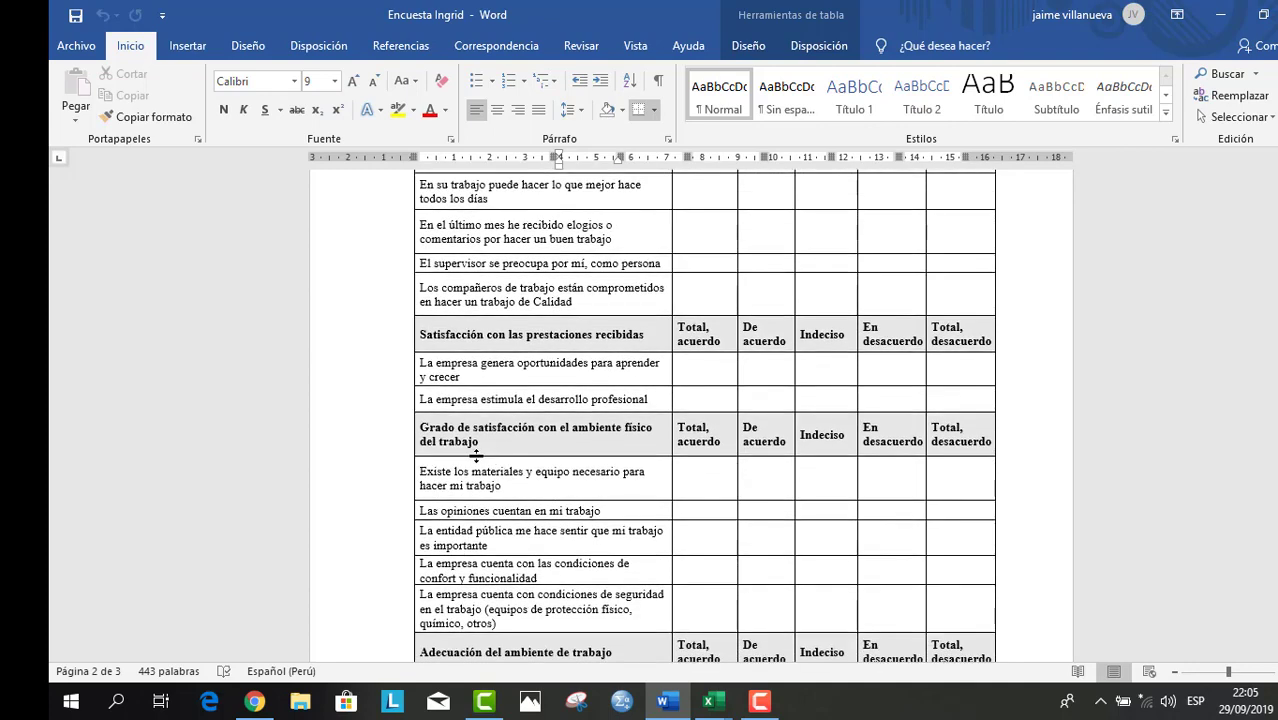
scroll(468, 452, "down", 2)
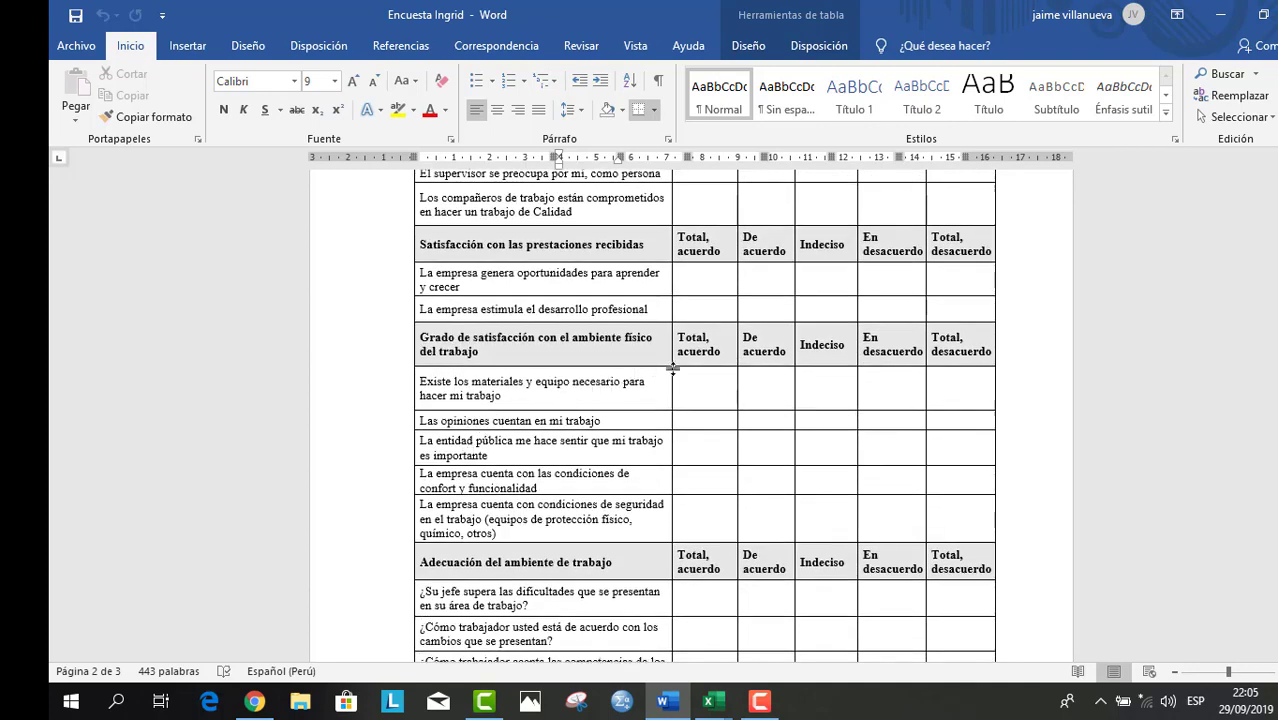
scroll(515, 395, "down", 3)
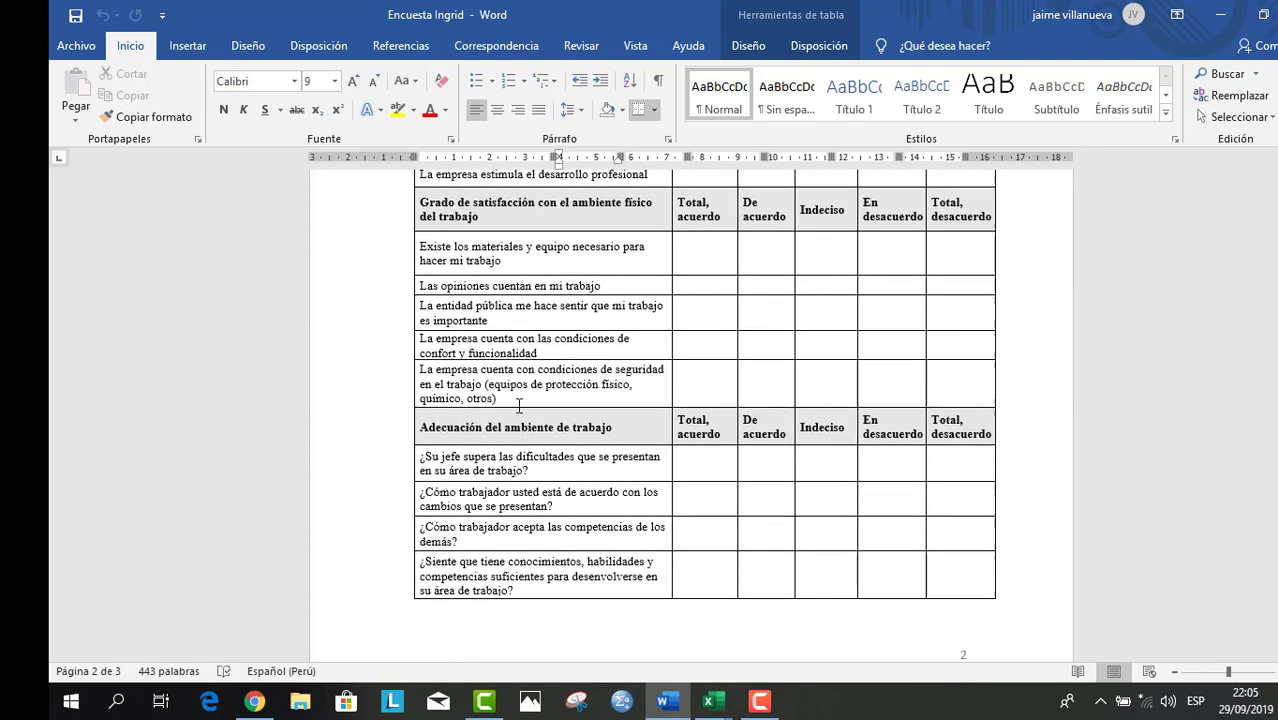
scroll(500, 430, "down", 8)
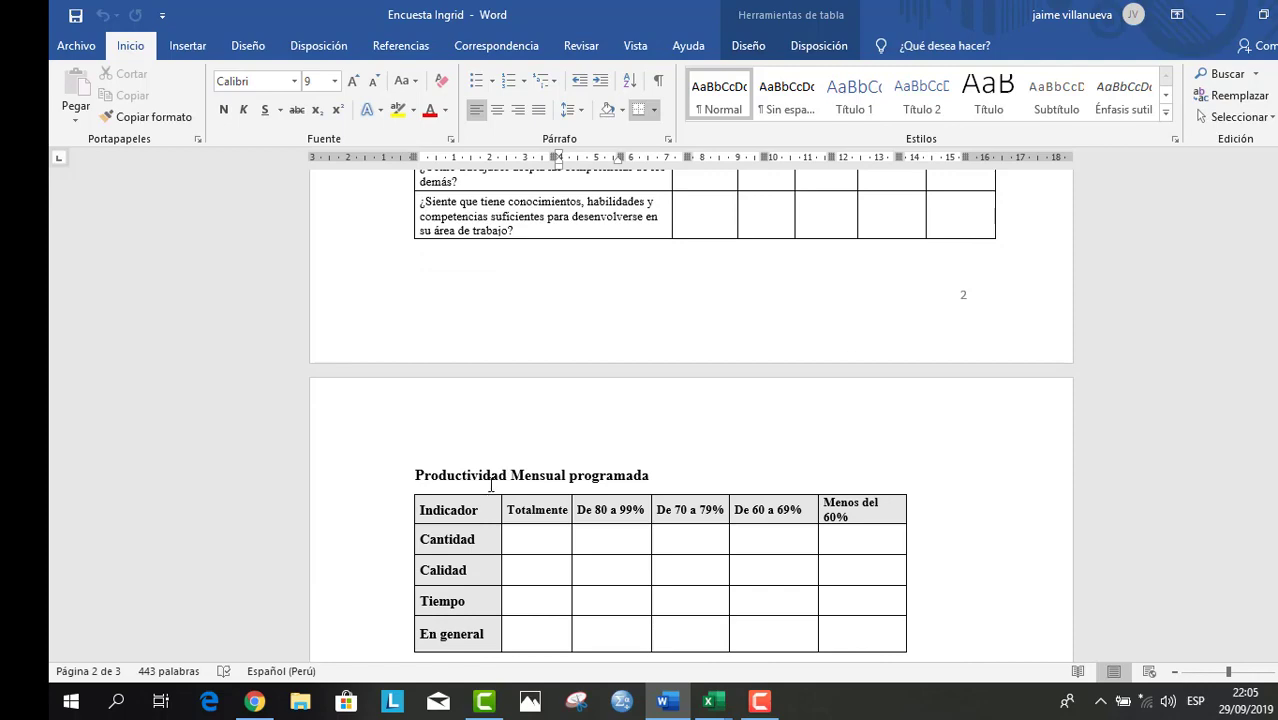
scroll(491, 485, "up", 3)
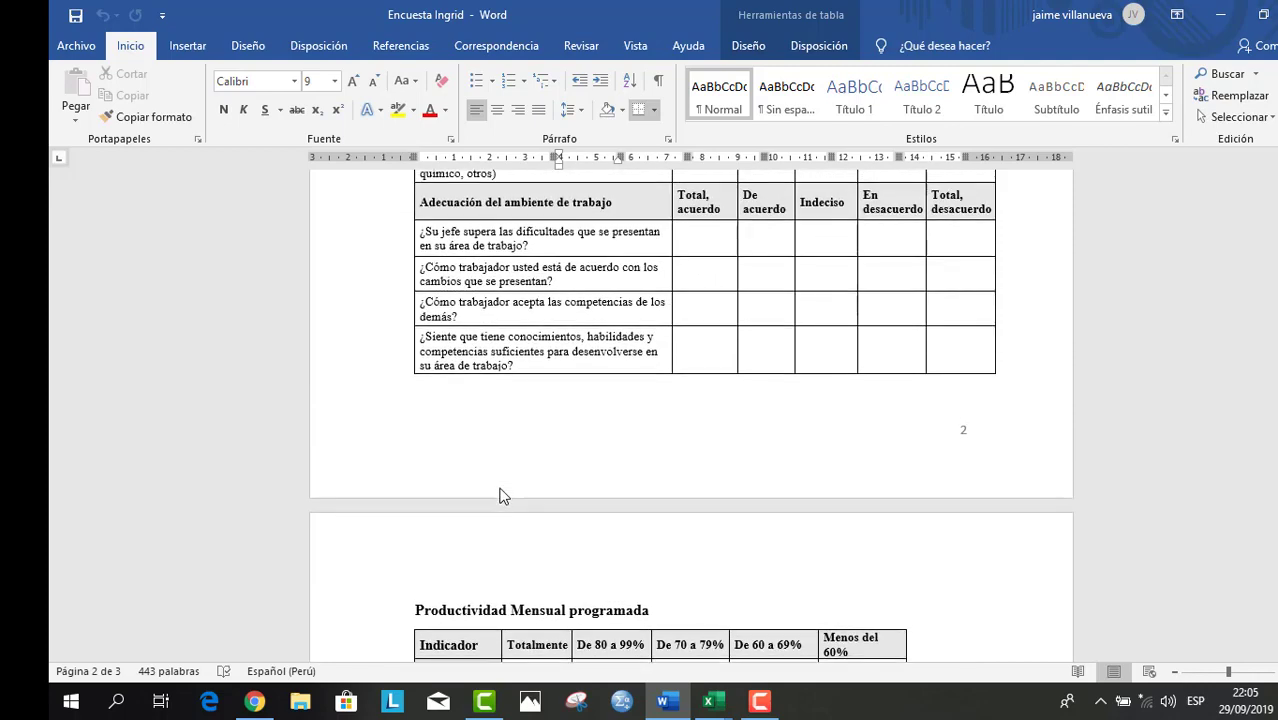
- Switch back to the Excel list and make the headings Satisfacción en el trabajo (A11) and Satisfacción con la supervisión (A12) bold
left_click(673, 705)
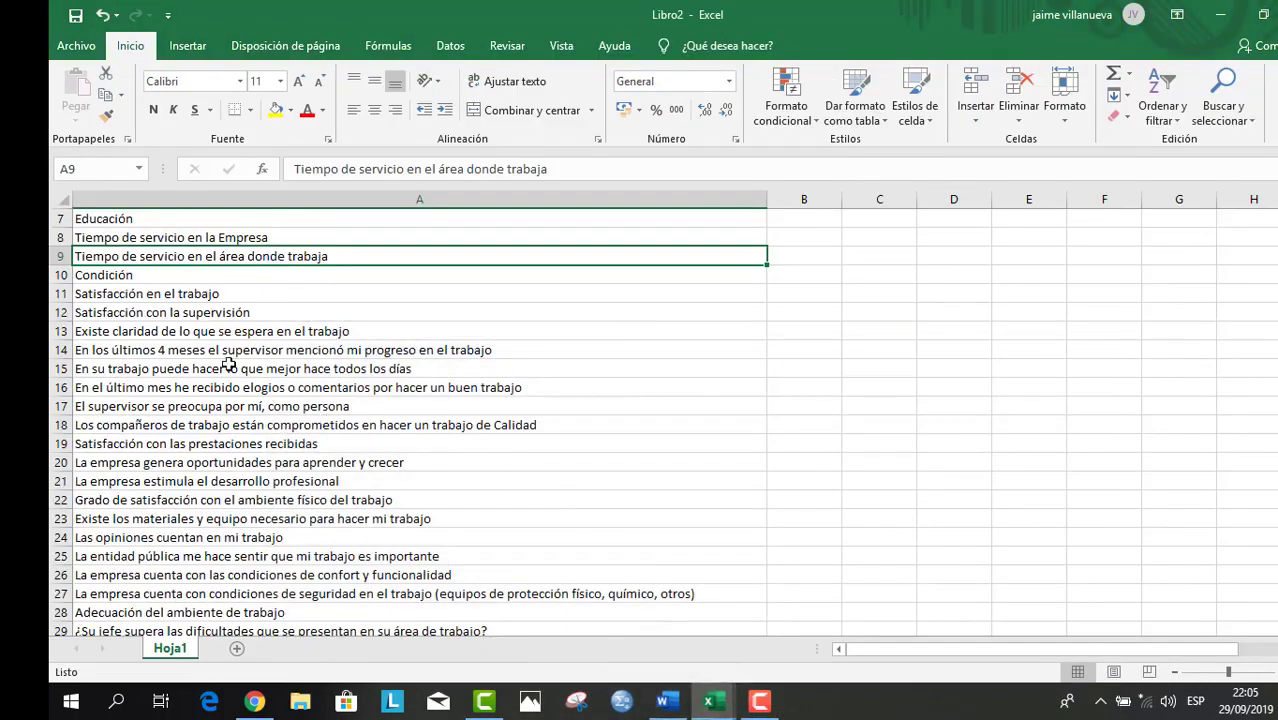
left_click(95, 295)
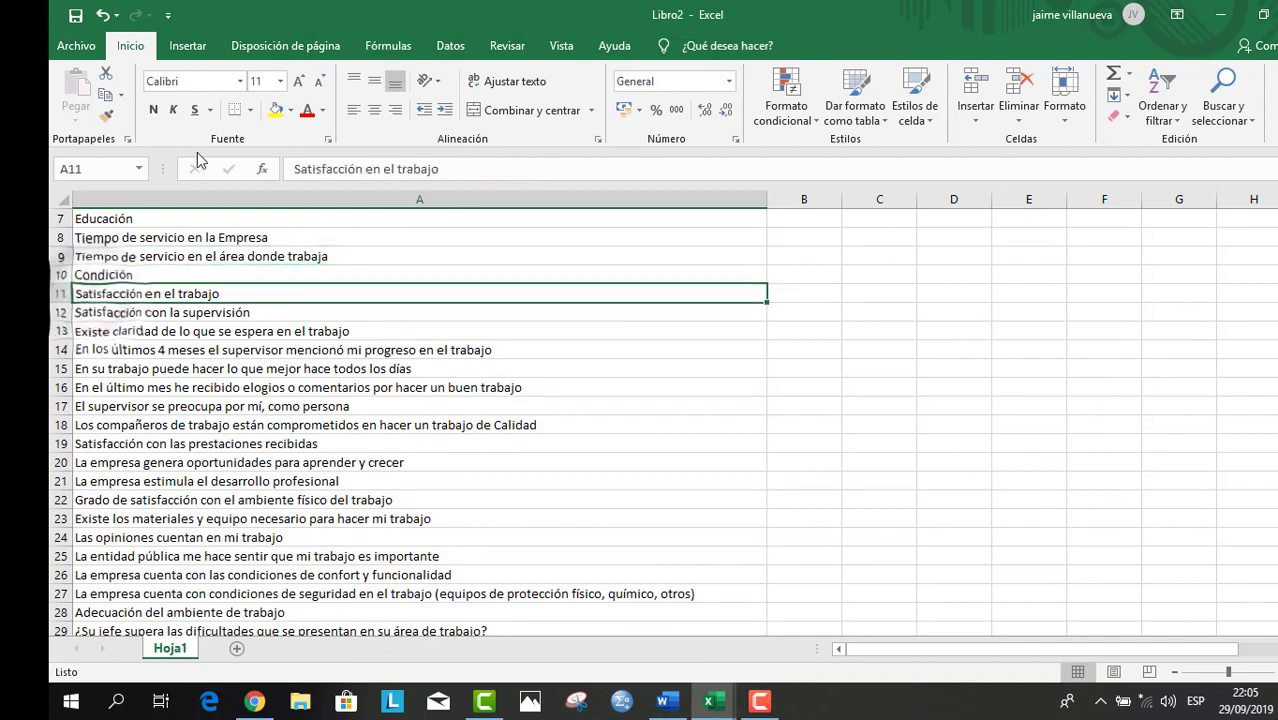
left_click(155, 116)
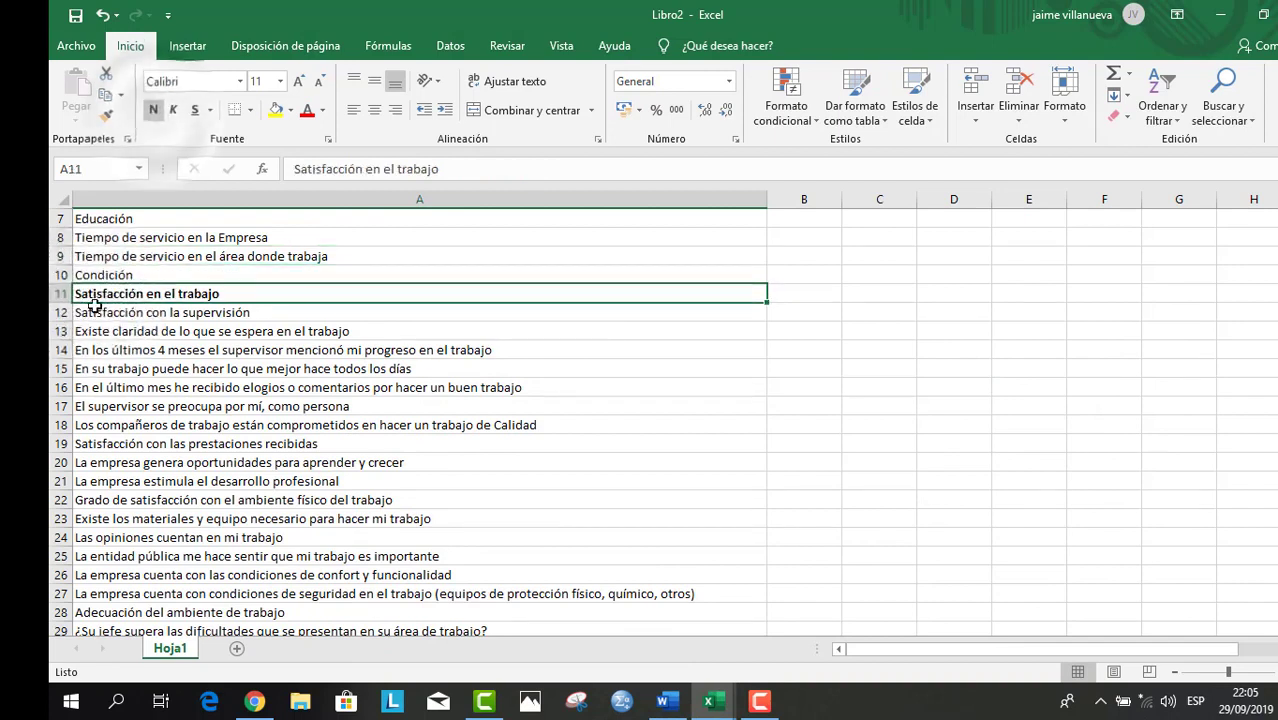
left_click(299, 305)
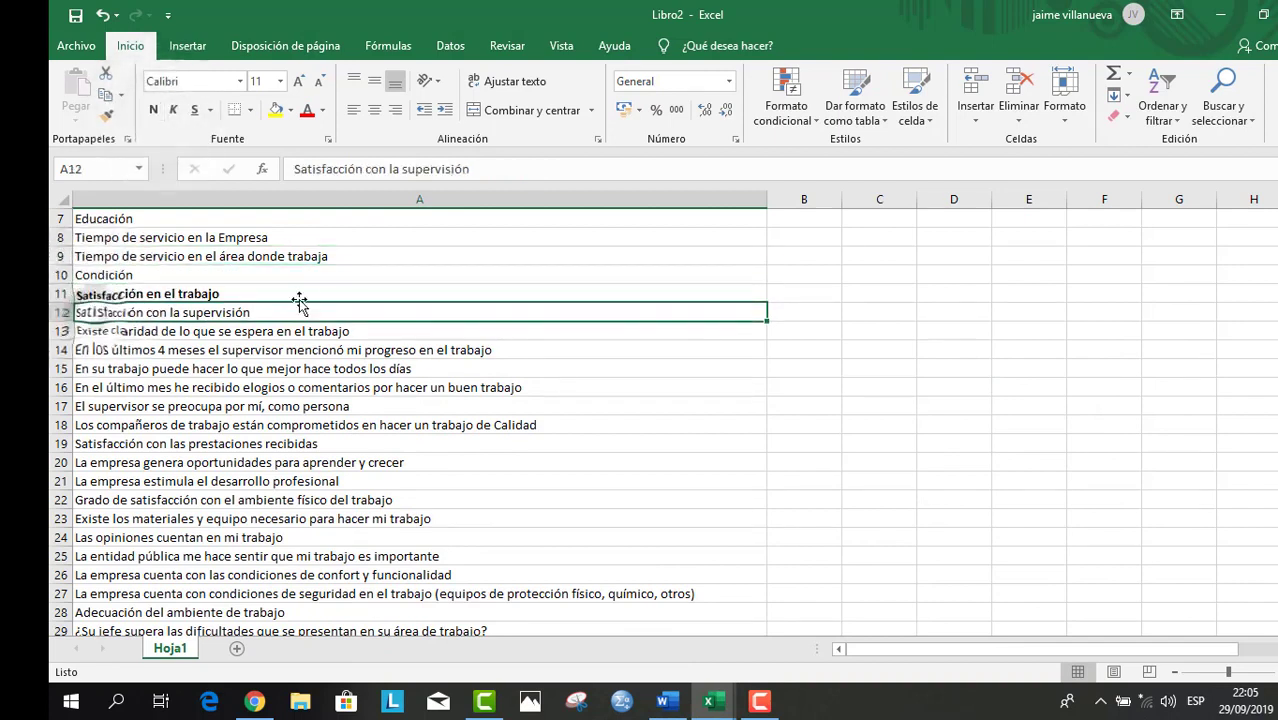
left_click(153, 110)
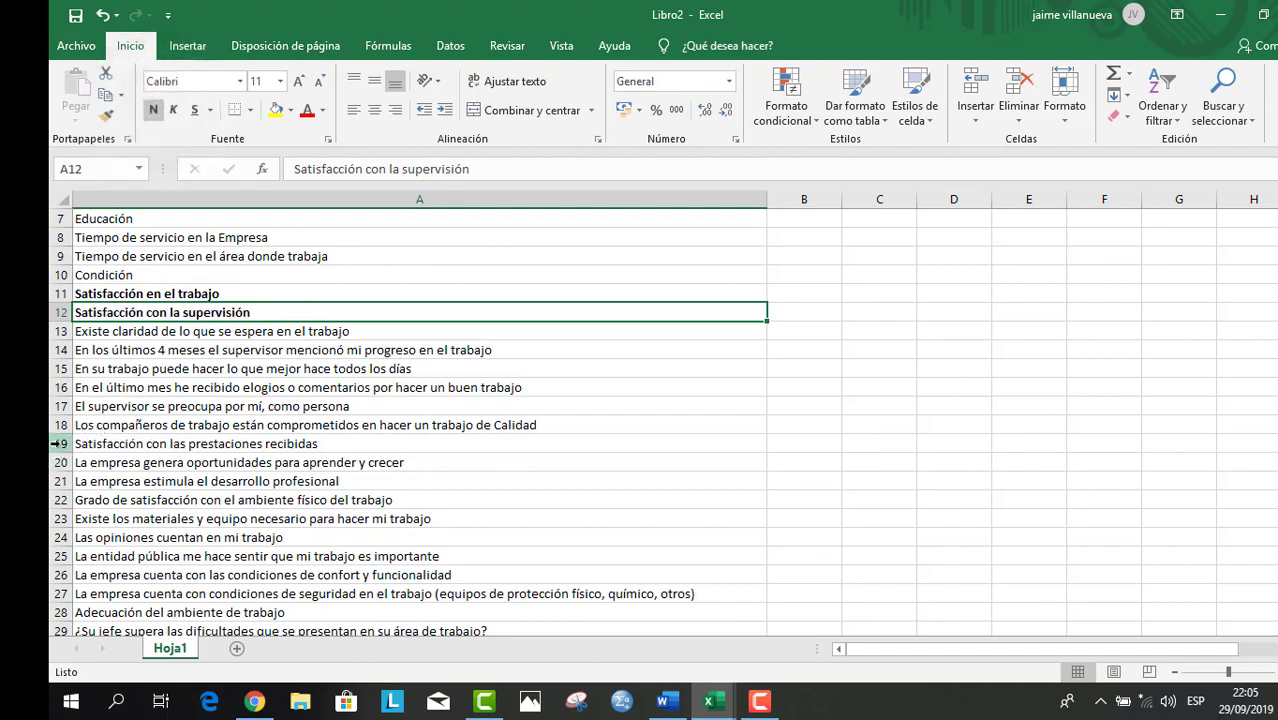
- Make row 19, Satisfacción con las prestaciones recibidas, and cell A22, Grado de satisfacción con el ambiente físico del trabajo, bold
left_click(58, 443)
left_click(153, 110)
scroll(448, 600, "down", 2)
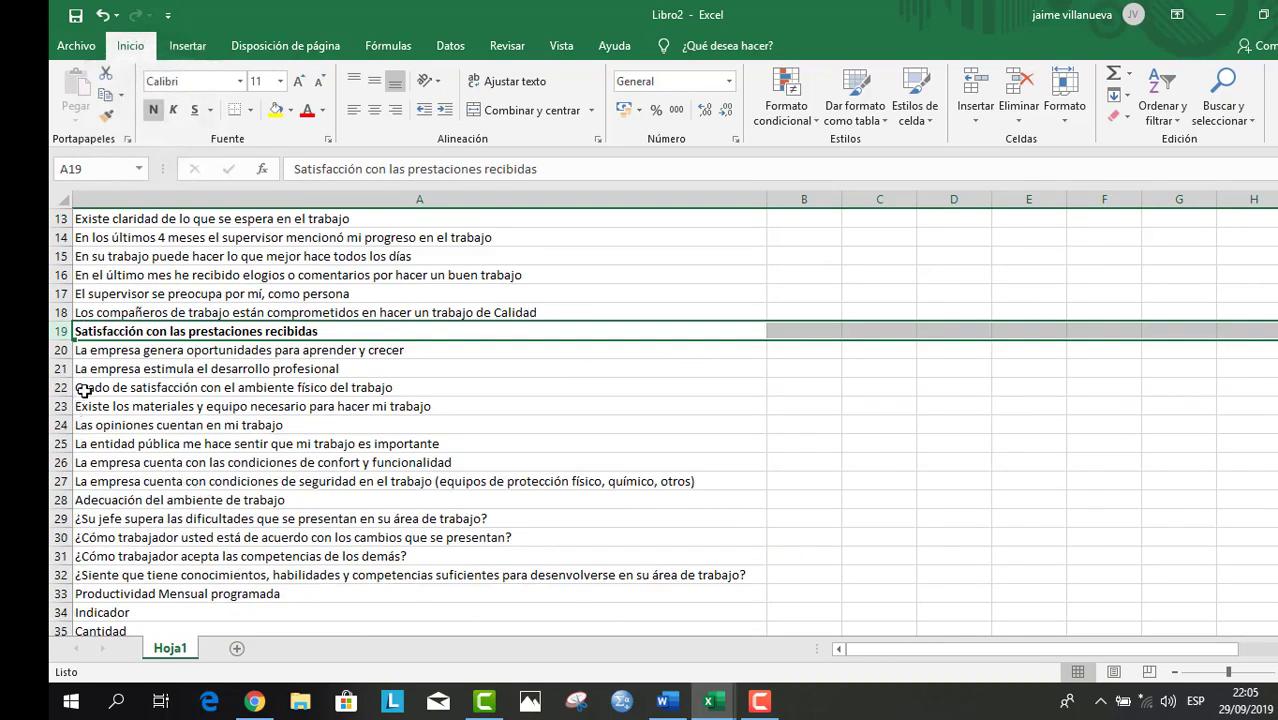
left_click(84, 390)
left_click(153, 110)
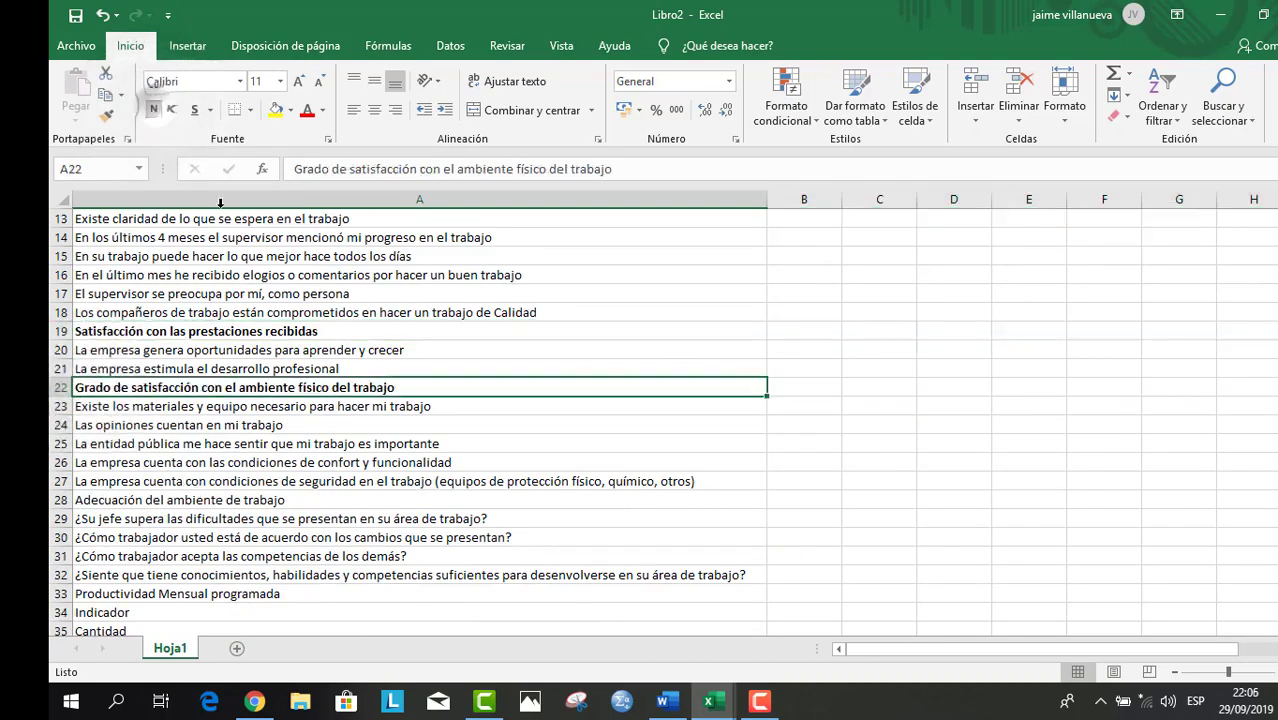
- Make the heading Adecuación del ambiente de trabajo in A28 bold
scroll(215, 438, "down", 1)
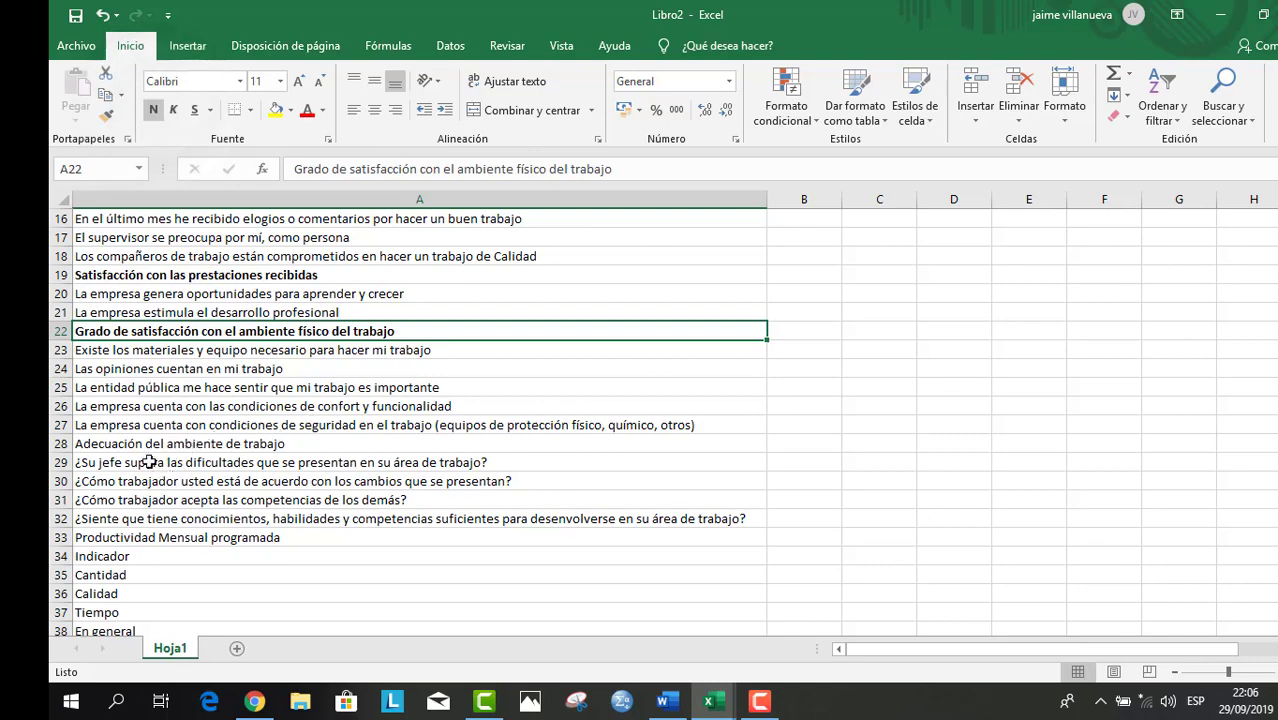
left_click(107, 444)
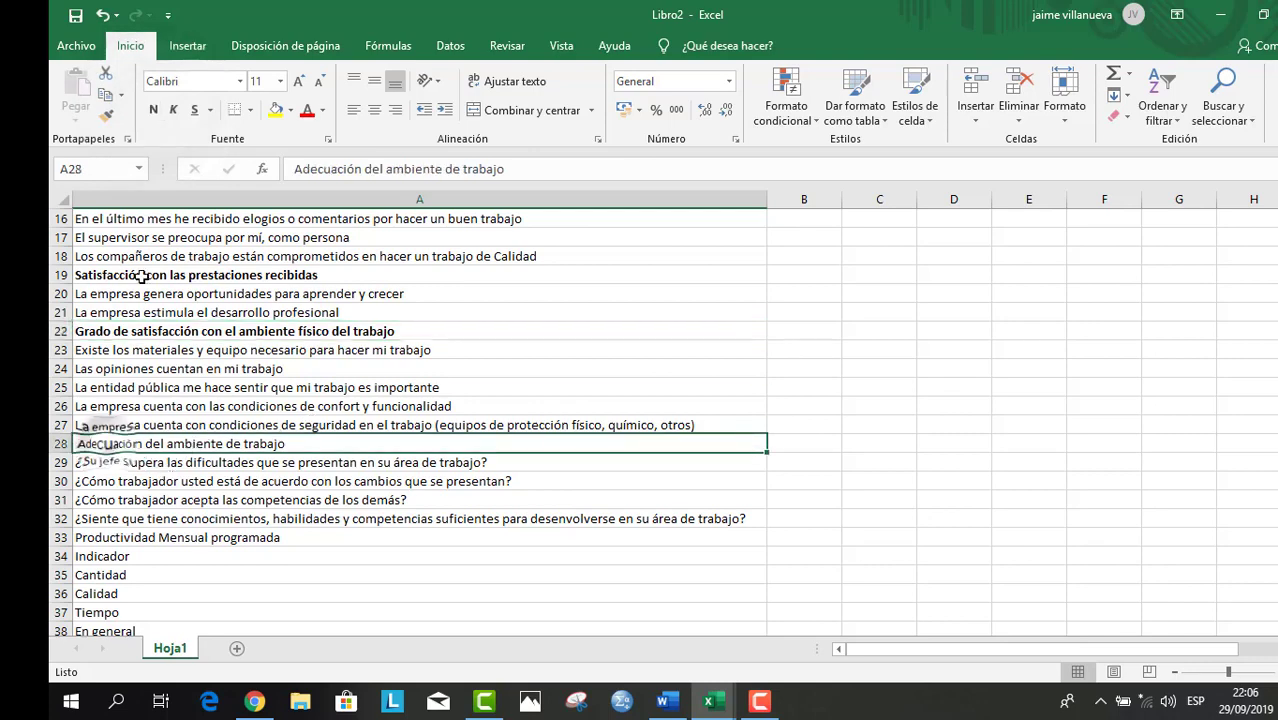
left_click(153, 110)
scroll(155, 361, "down", 1)
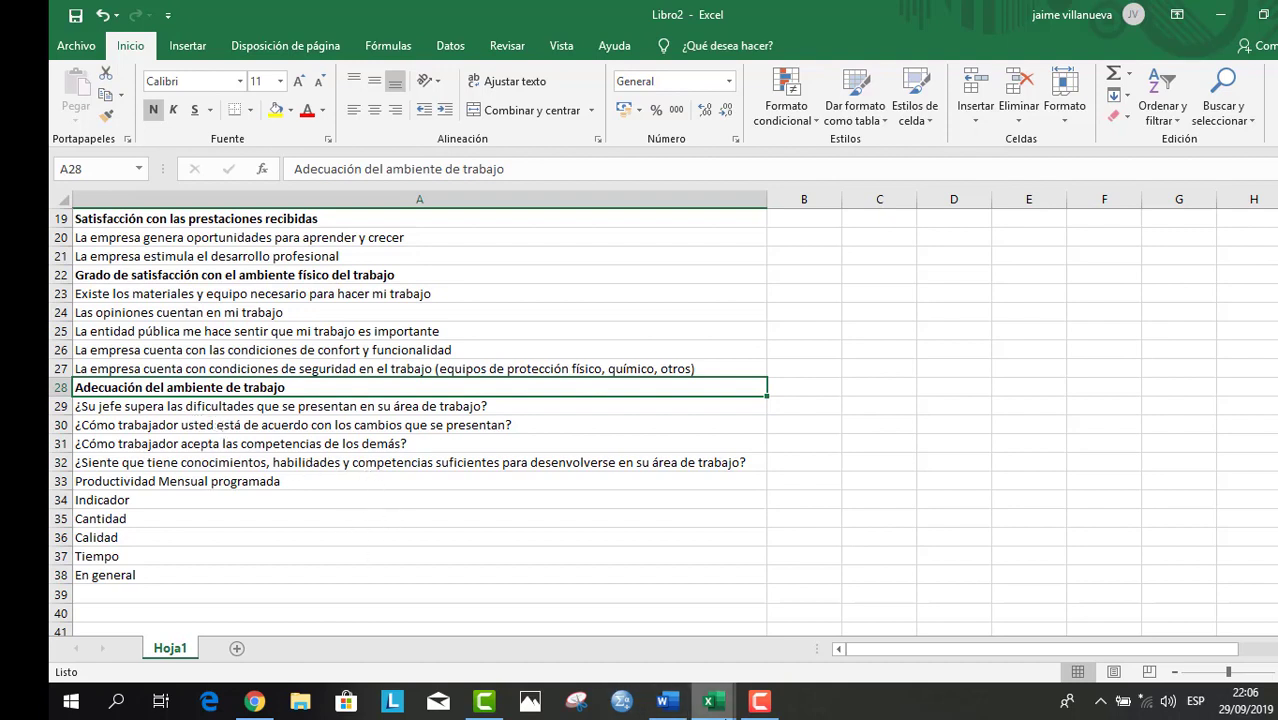
- Review the satisfaction sections and the Productividad Mensual programada table in the Word survey, and return to the start of the Excel list
mouse_move(720, 710)
mouse_move(661, 708)
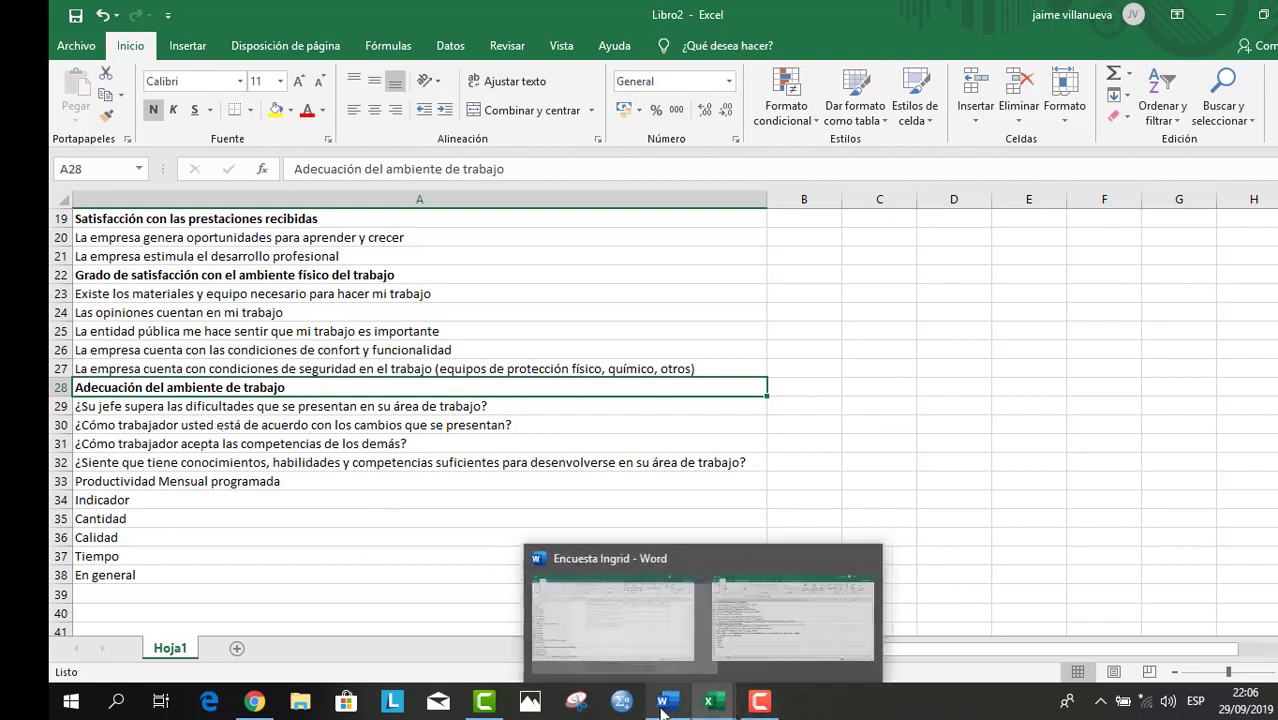
left_click(661, 708)
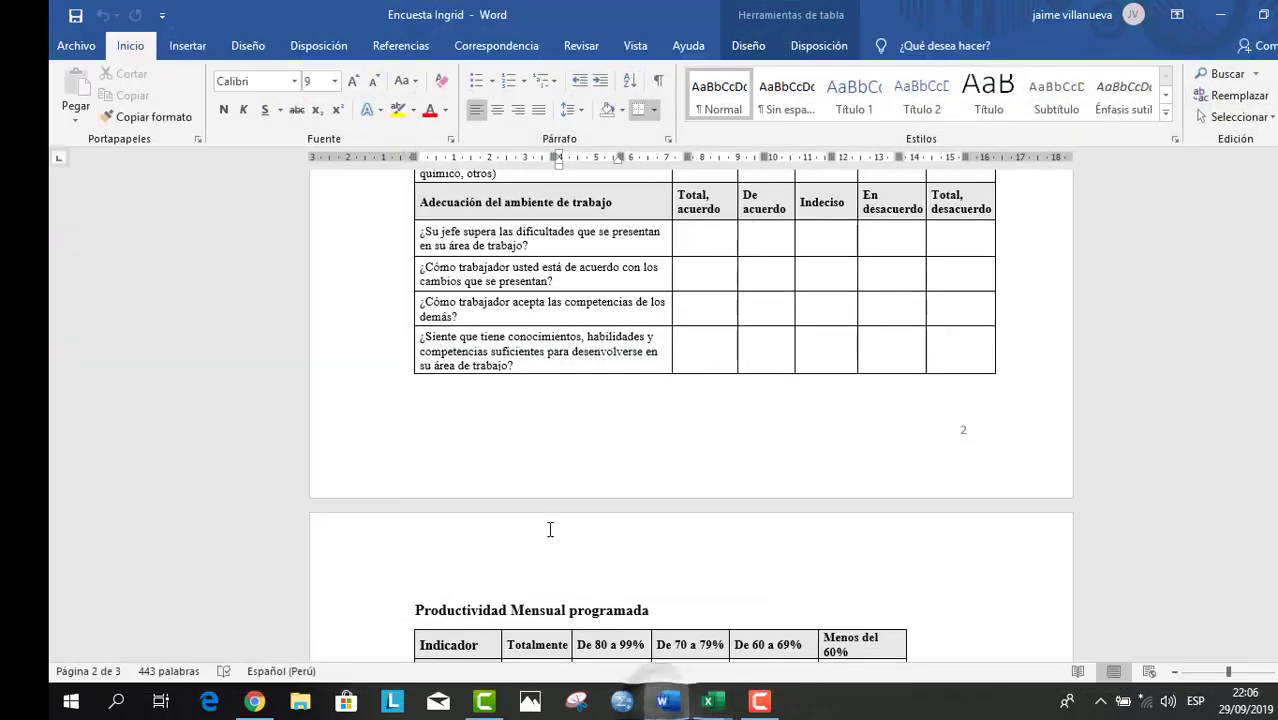
scroll(549, 527, "up", 4)
scroll(551, 530, "up", 8)
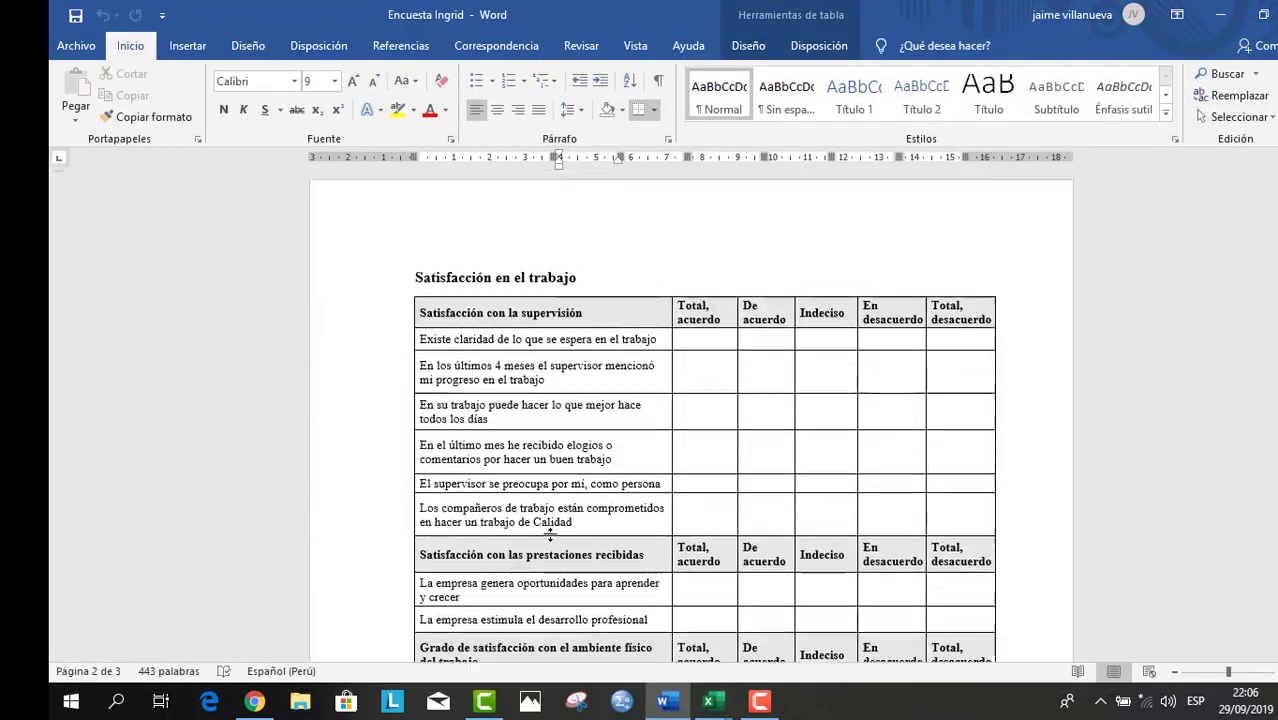
scroll(569, 316, "down", 5)
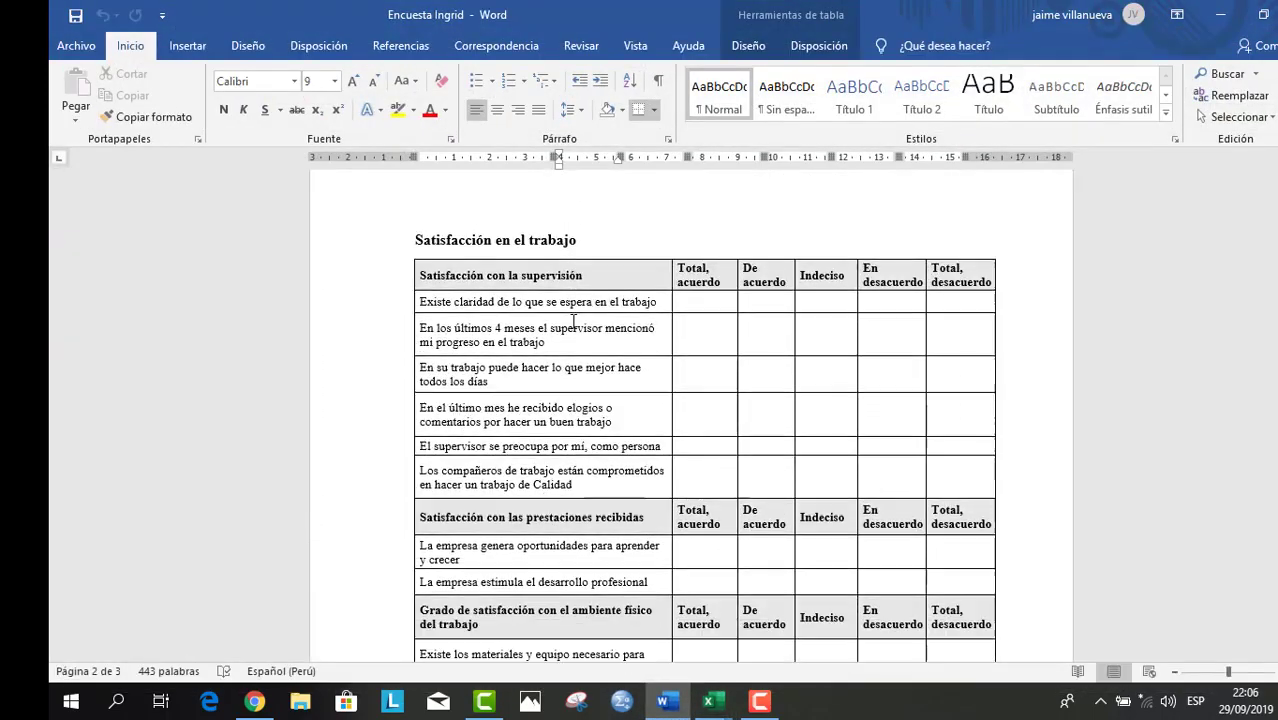
scroll(541, 393, "down", 3)
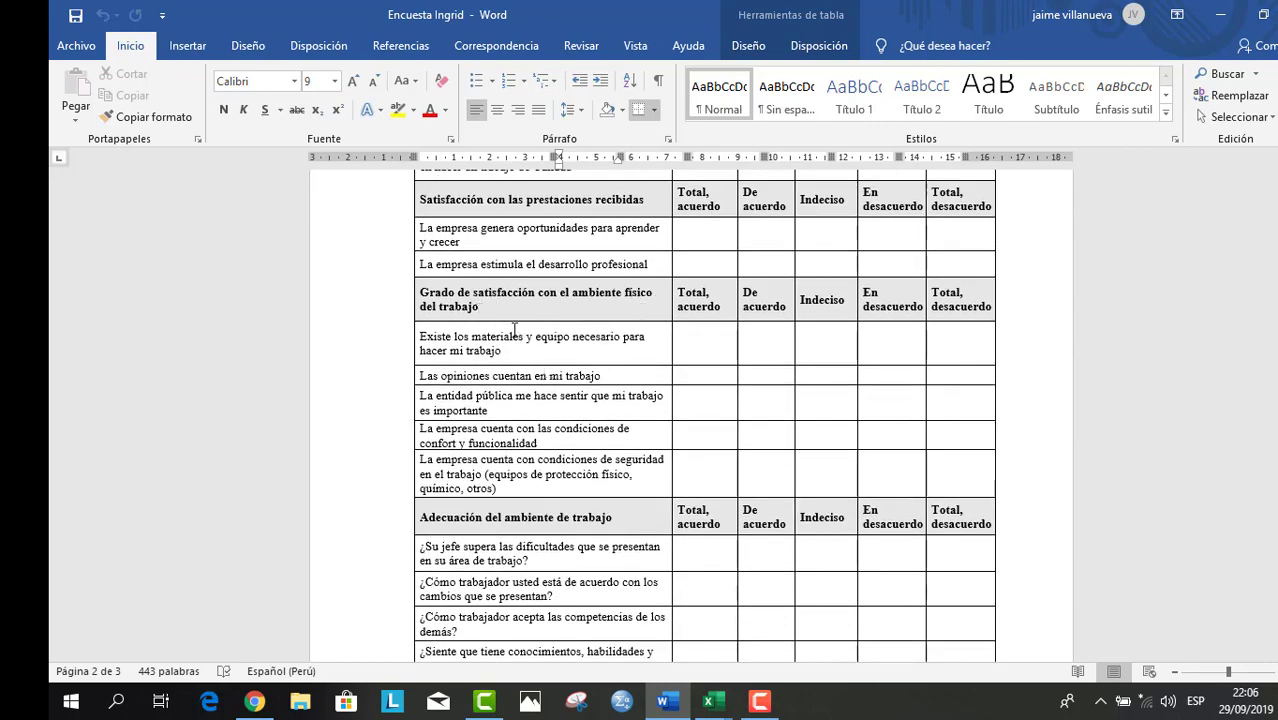
scroll(527, 327, "down", 10)
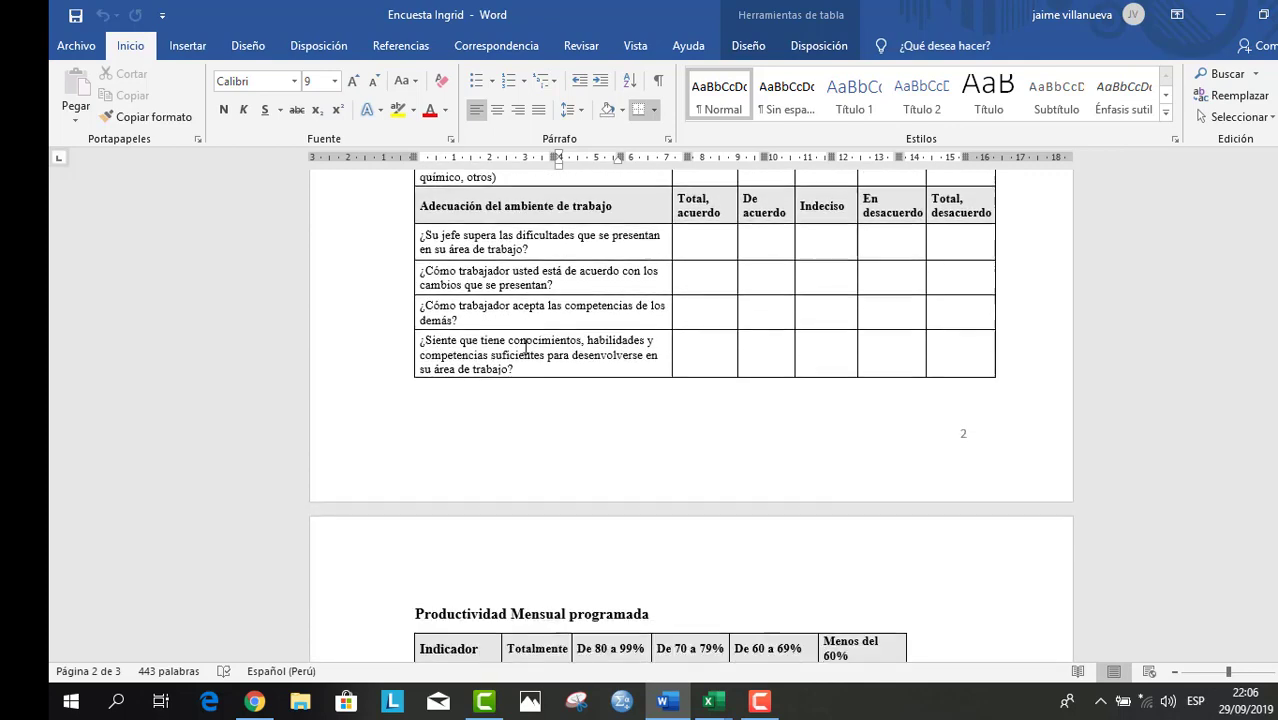
scroll(522, 343, "up", 3)
scroll(522, 351, "down", 3)
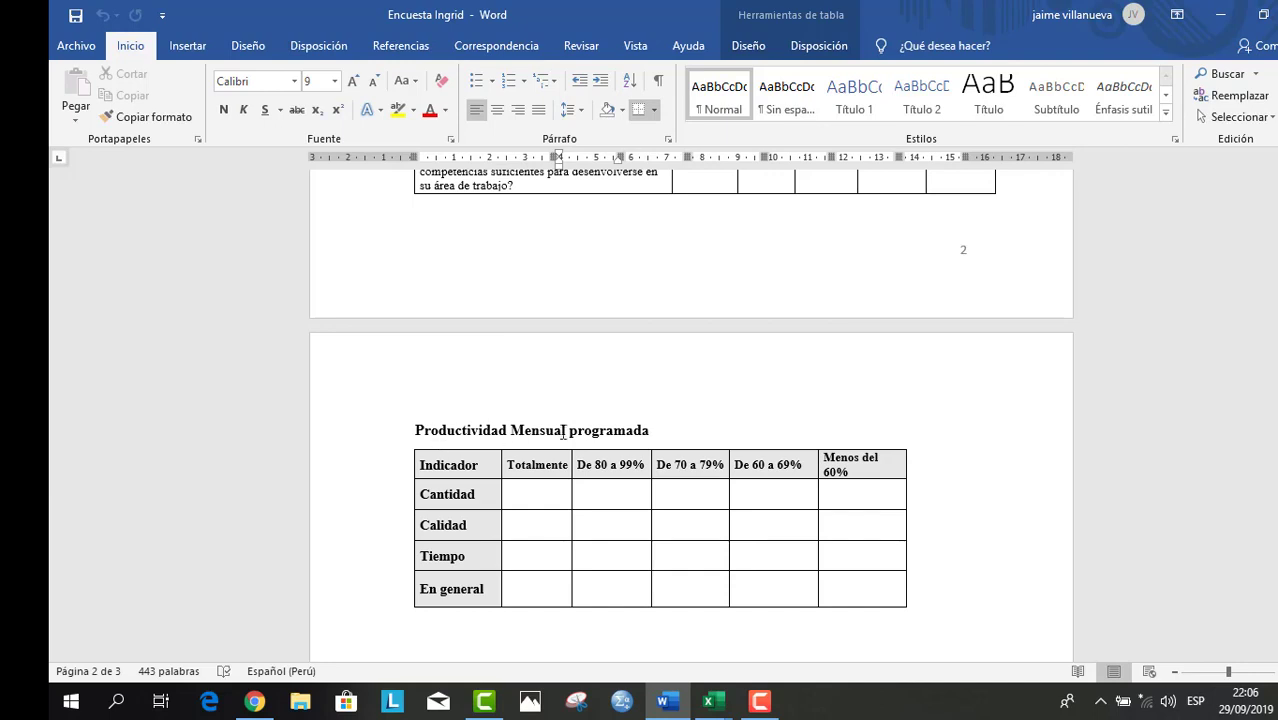
scroll(501, 447, "down", 2)
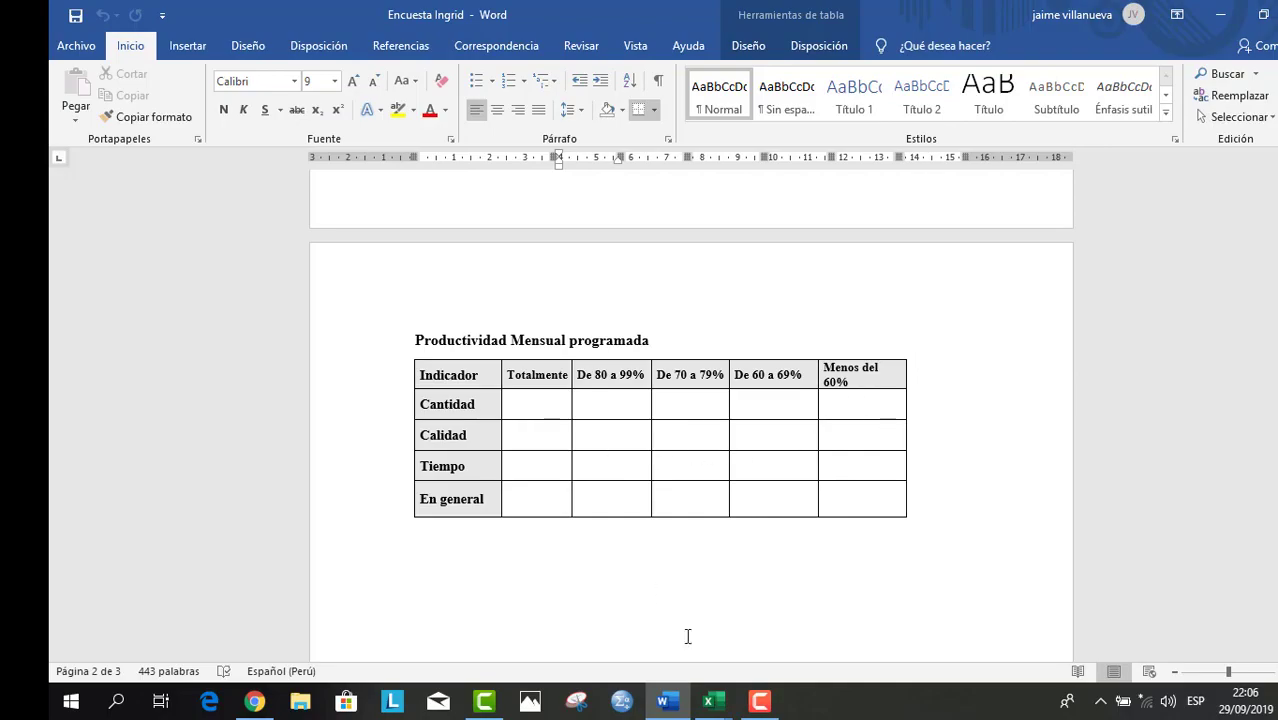
mouse_move(709, 701)
mouse_move(742, 610)
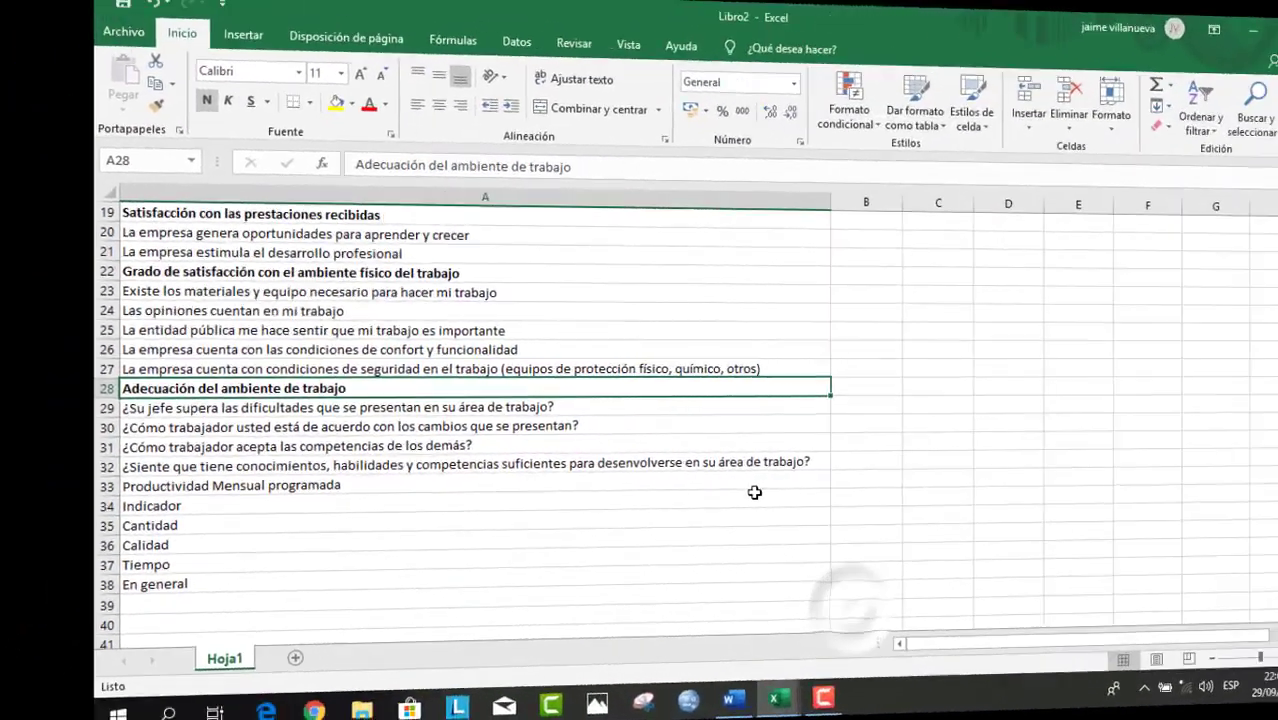
scroll(690, 495, "up", 6)
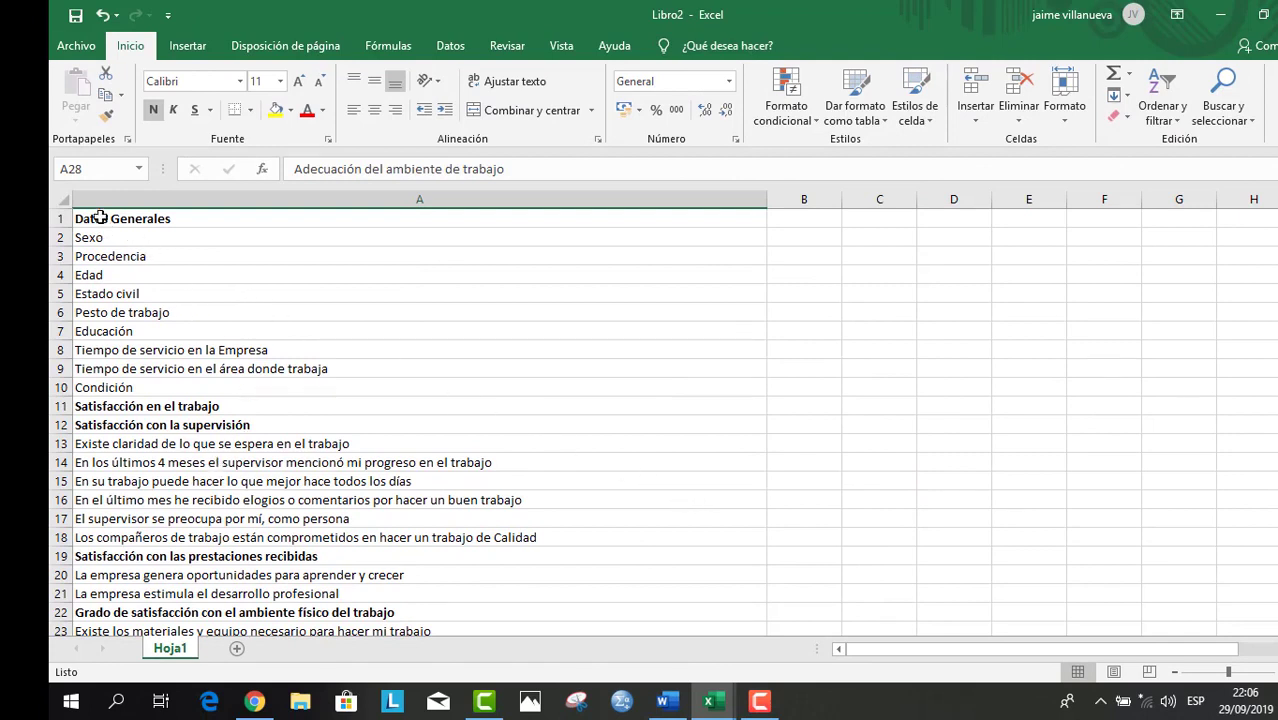
- Copy the entire contents of Hoja1 into a new worksheet
left_click(58, 197)
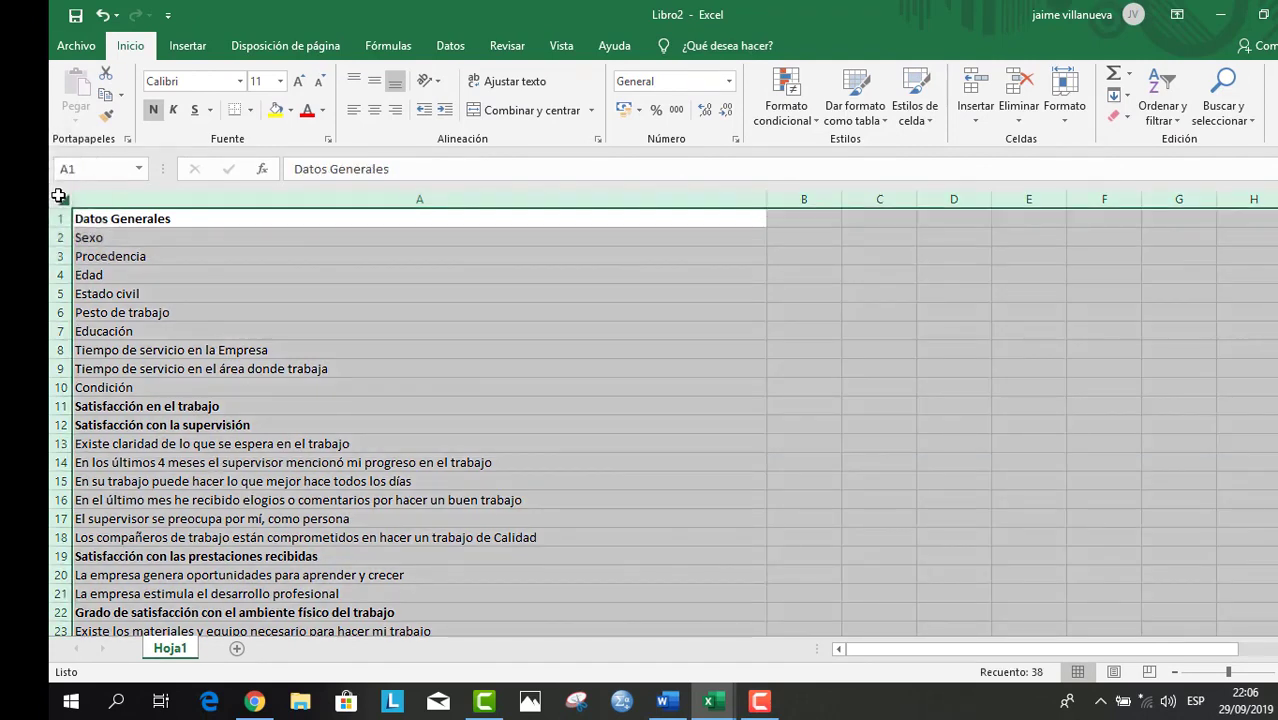
key("ctrl+c")
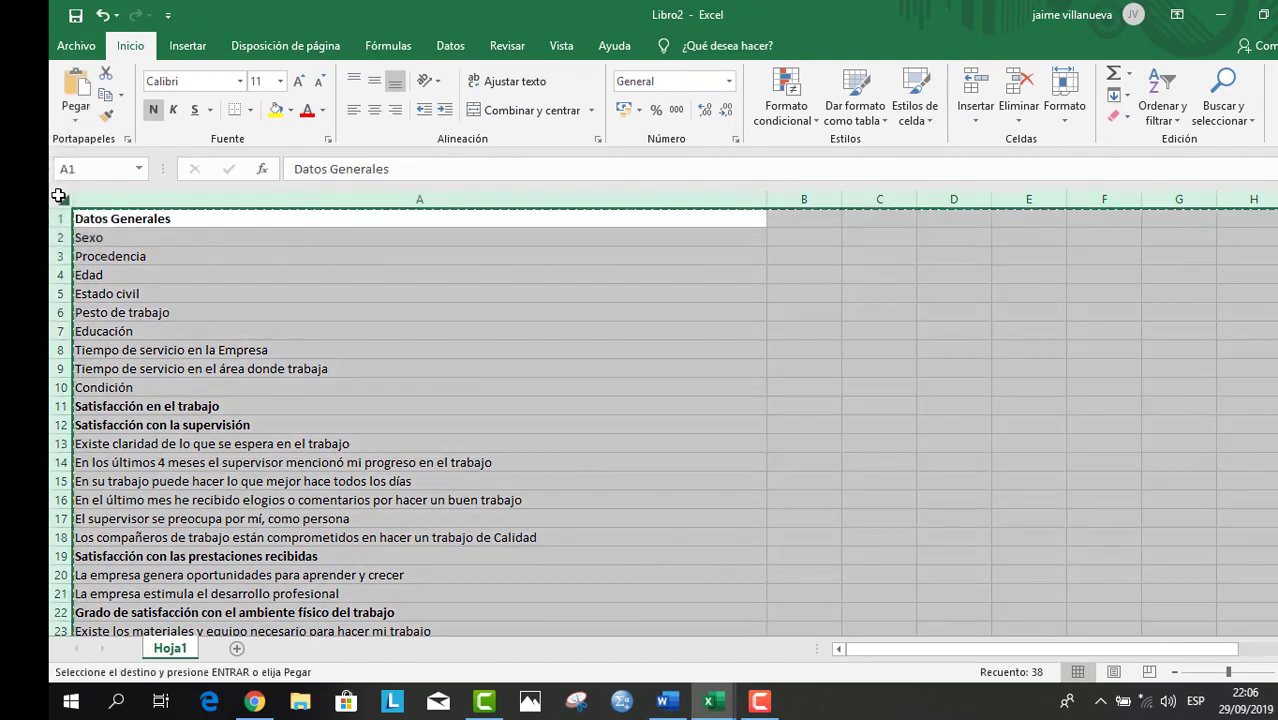
left_click(237, 648)
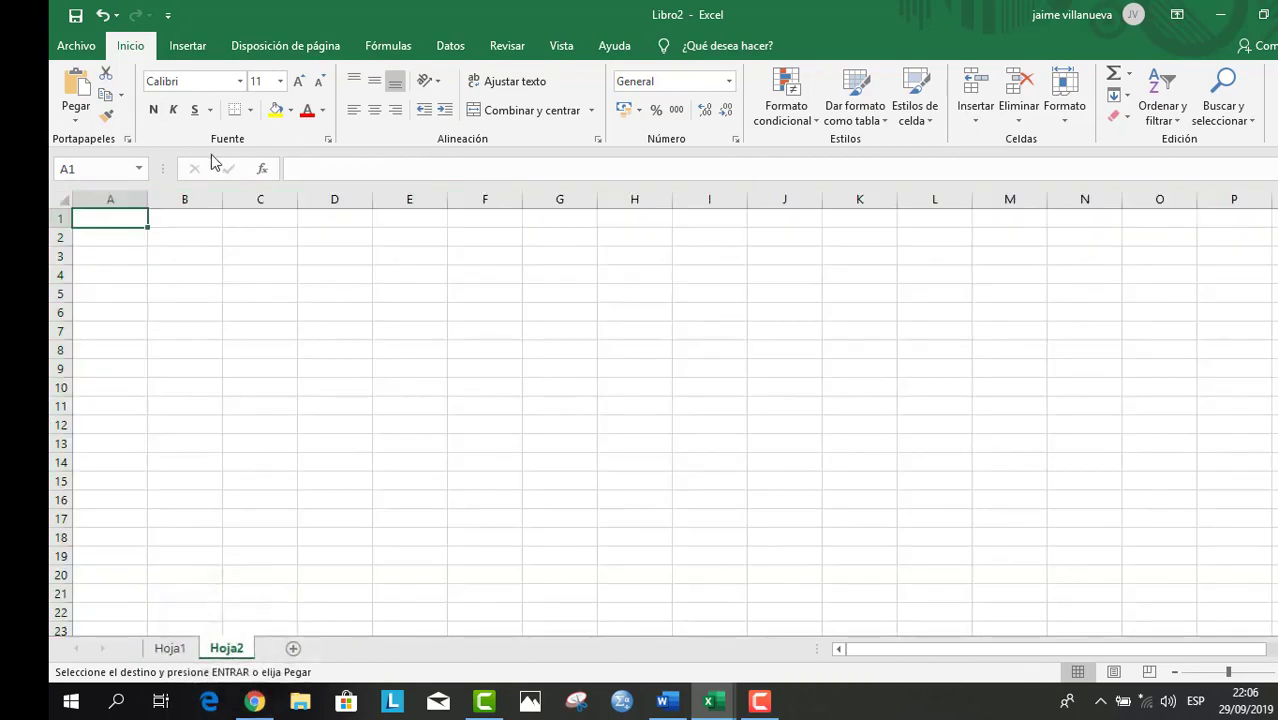
key("ctrl+v")
left_click(194, 255)
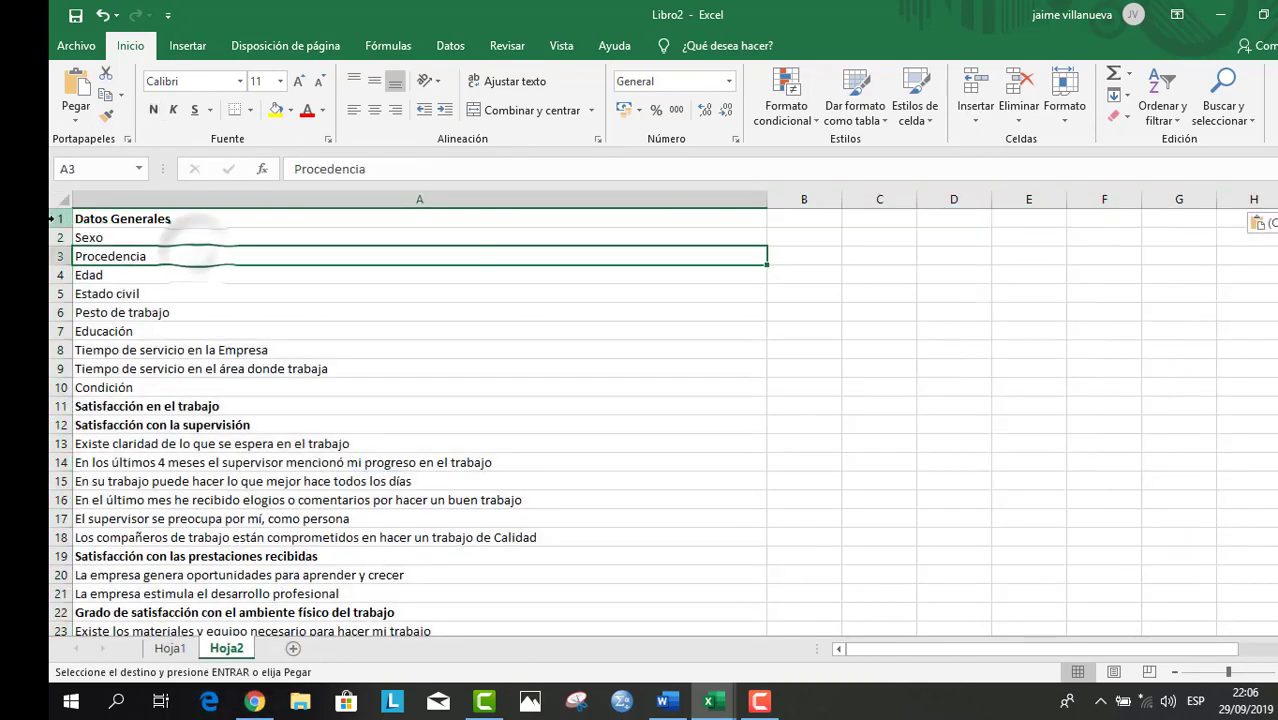
- Delete the Datos Generales and Satisfacción en el trabajo heading rows from the list in Hoja2
left_click(58, 218)
right_click(58, 218)
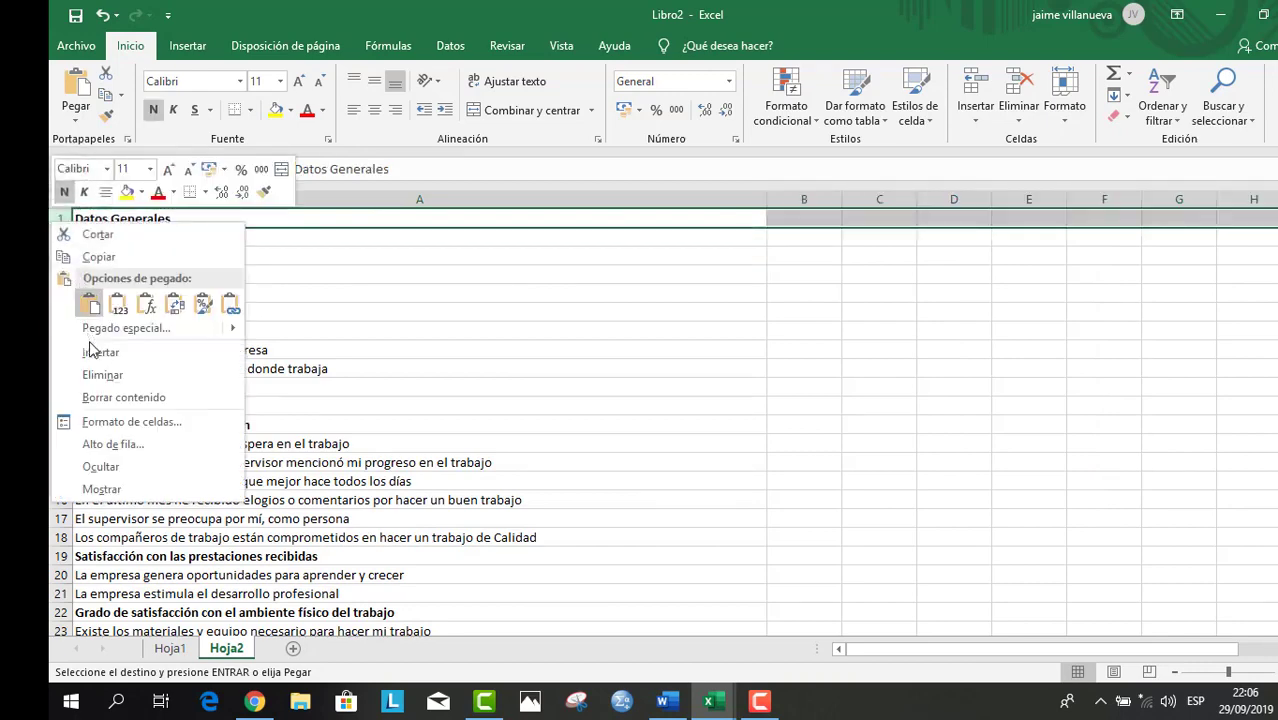
left_click(101, 374)
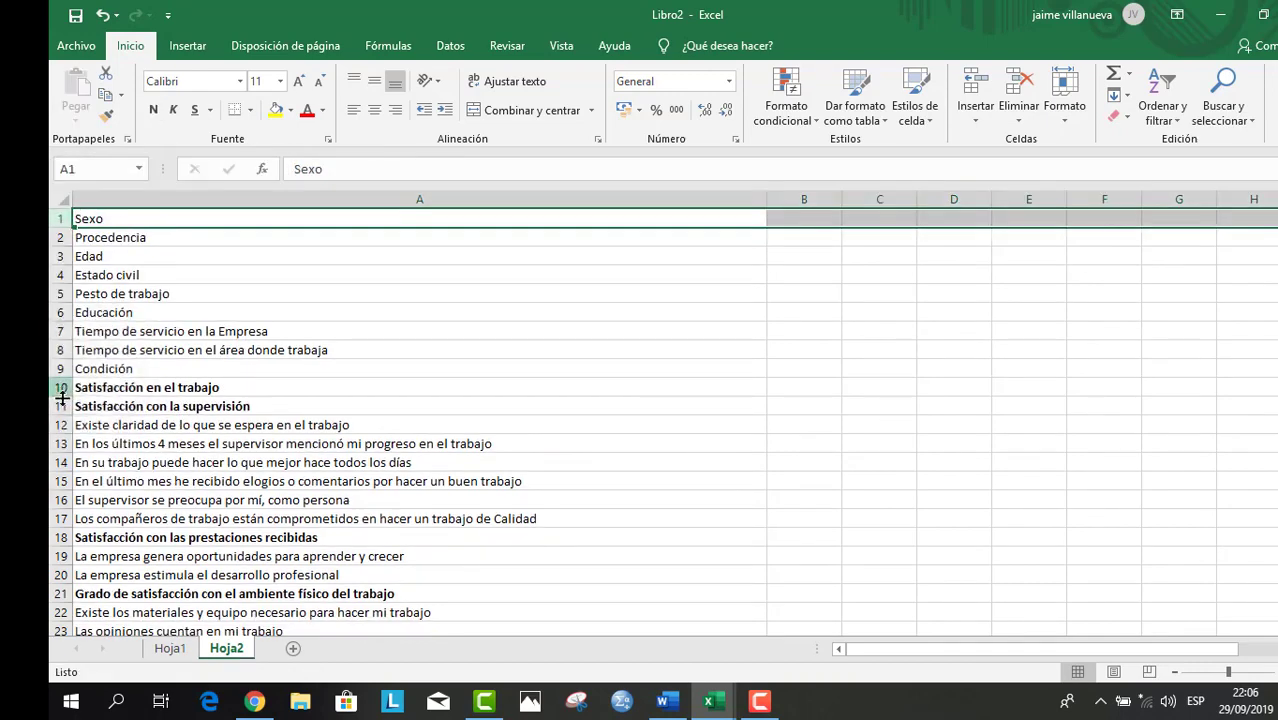
left_click(60, 387)
right_click(62, 388)
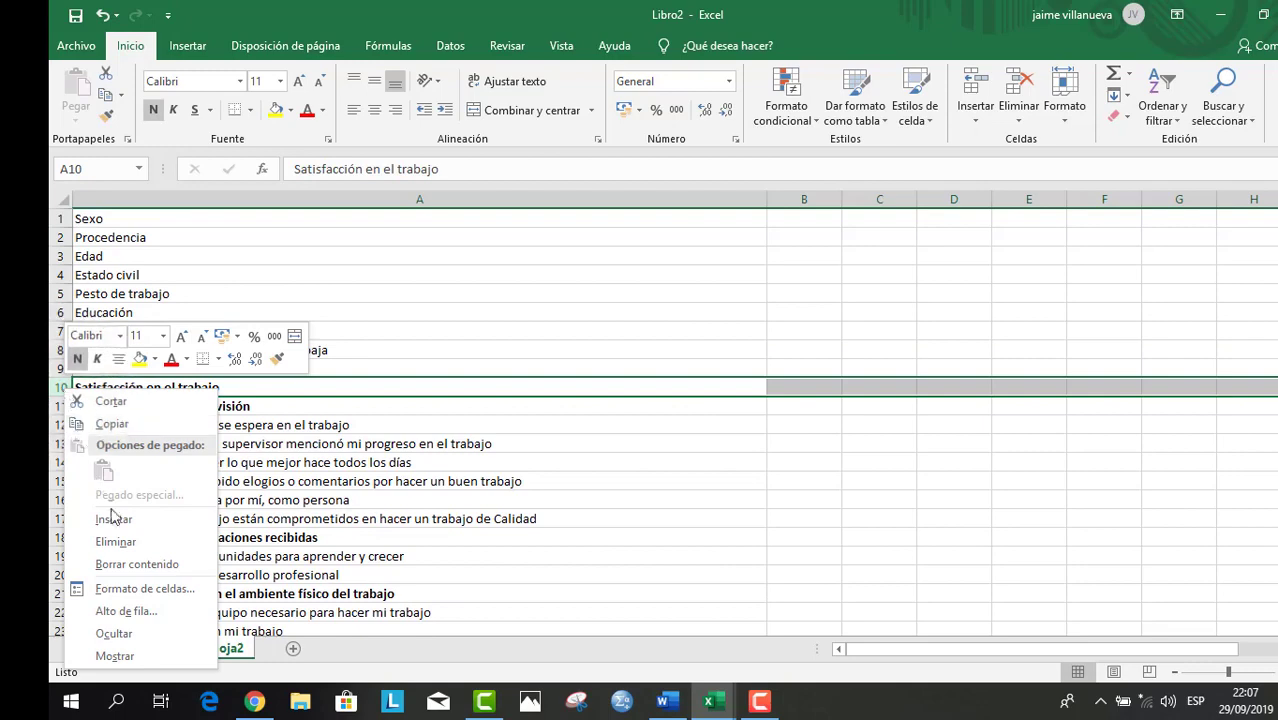
left_click(115, 541)
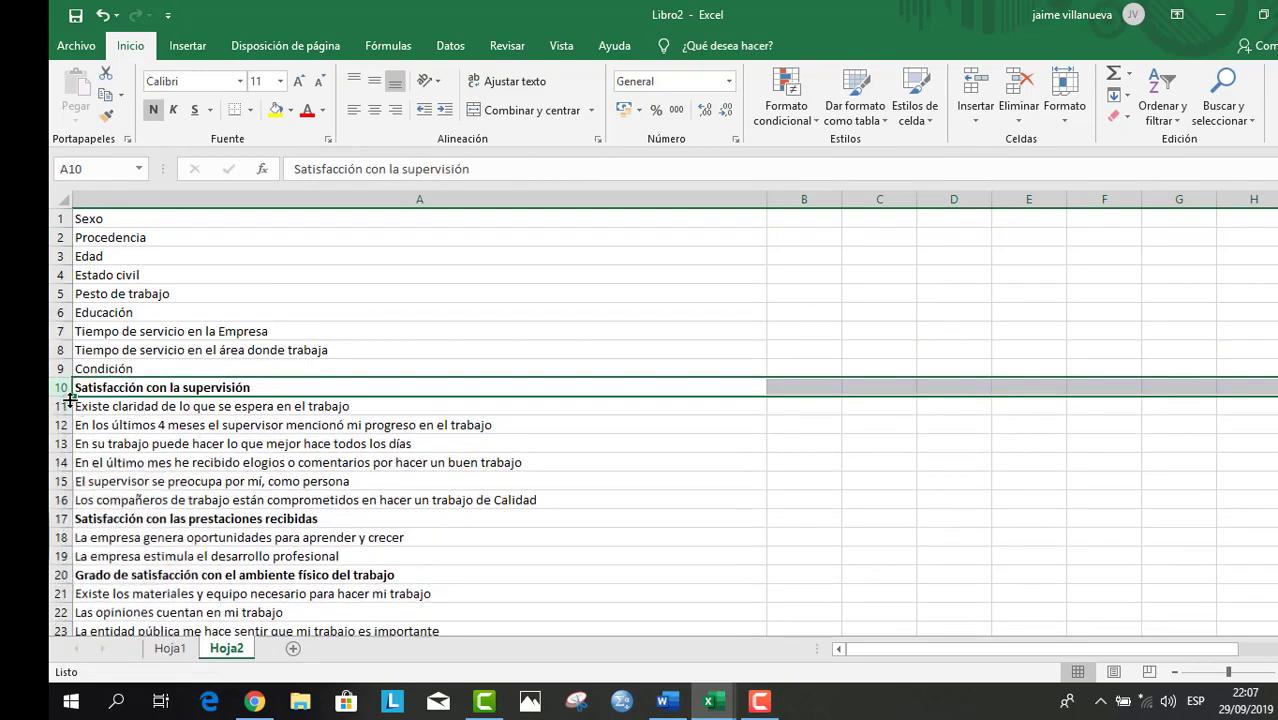
- Make the heading Productividad Mensual programada in A31 bold
scroll(100, 518, "down", 4)
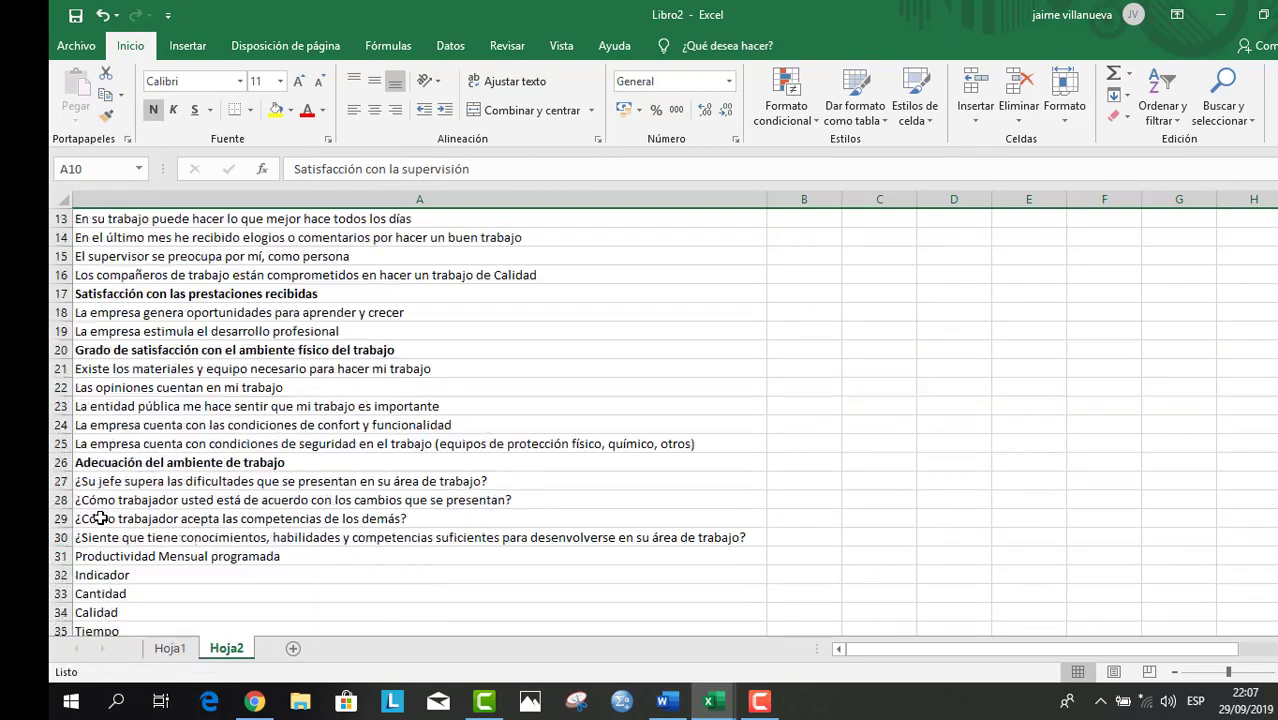
scroll(100, 518, "down", 3)
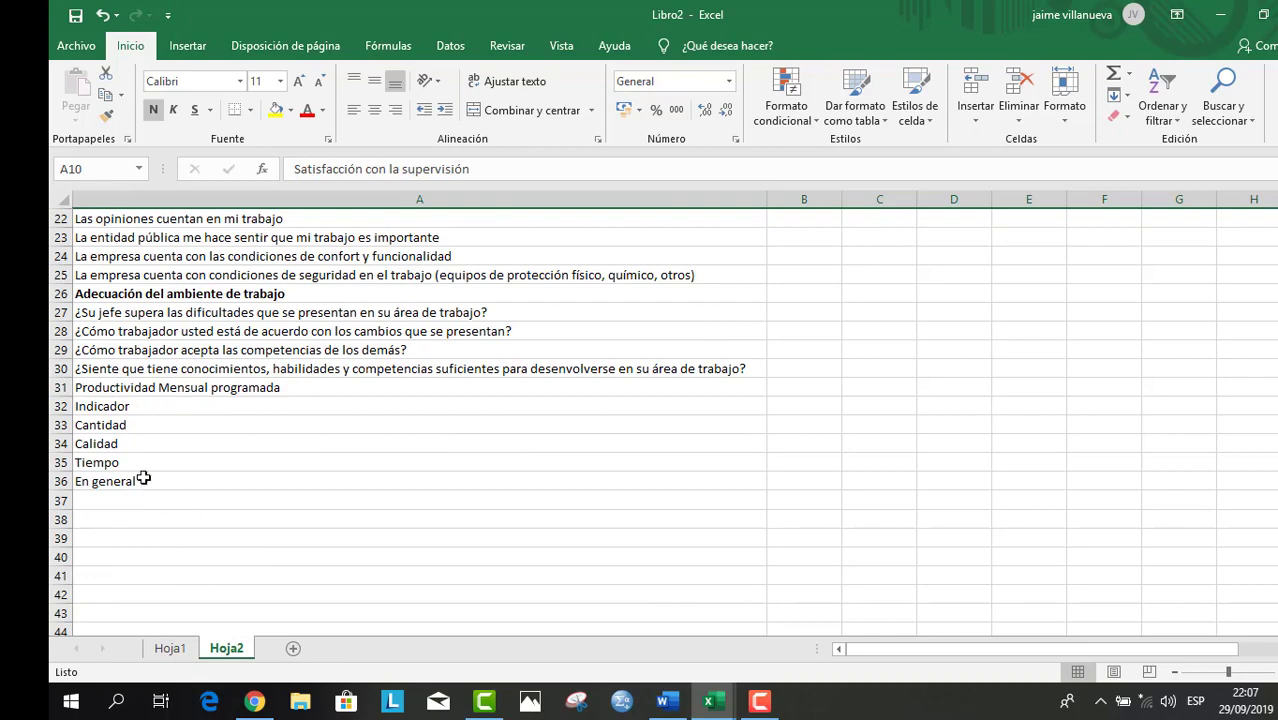
left_click(80, 387)
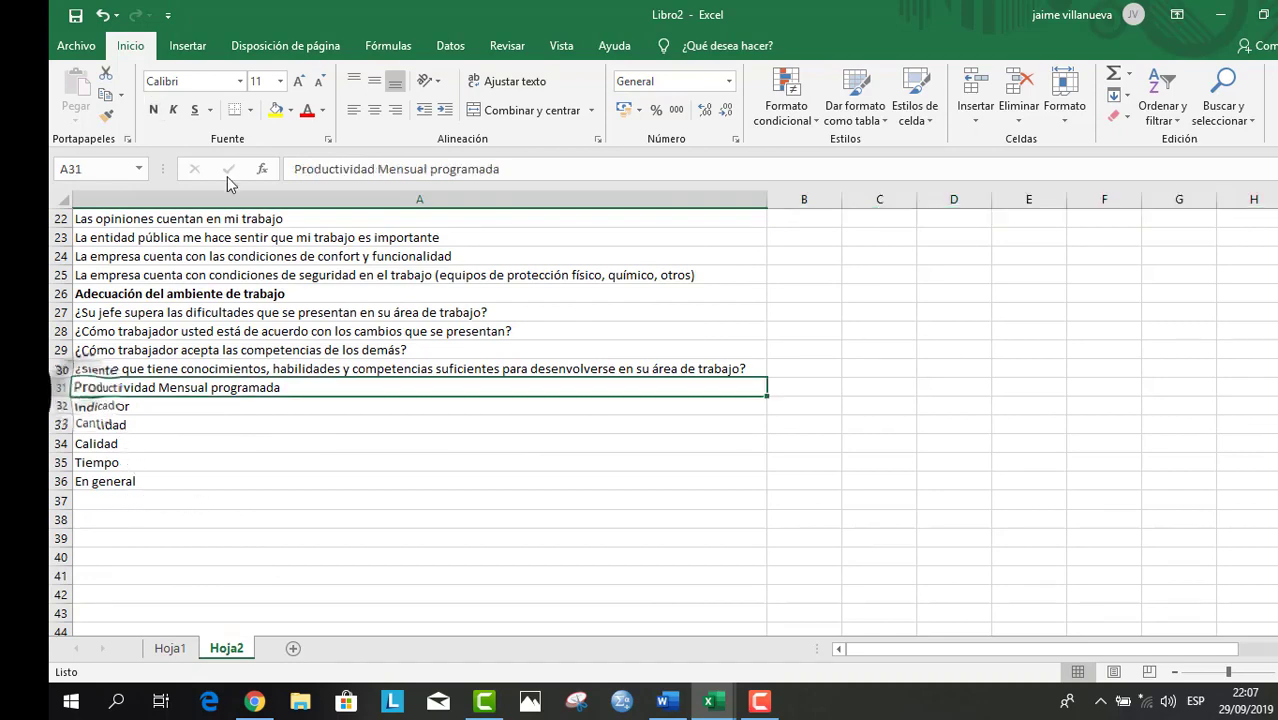
left_click(153, 109)
- Copy the entire contents of Hoja2 into another new worksheet
scroll(250, 530, "up", 7)
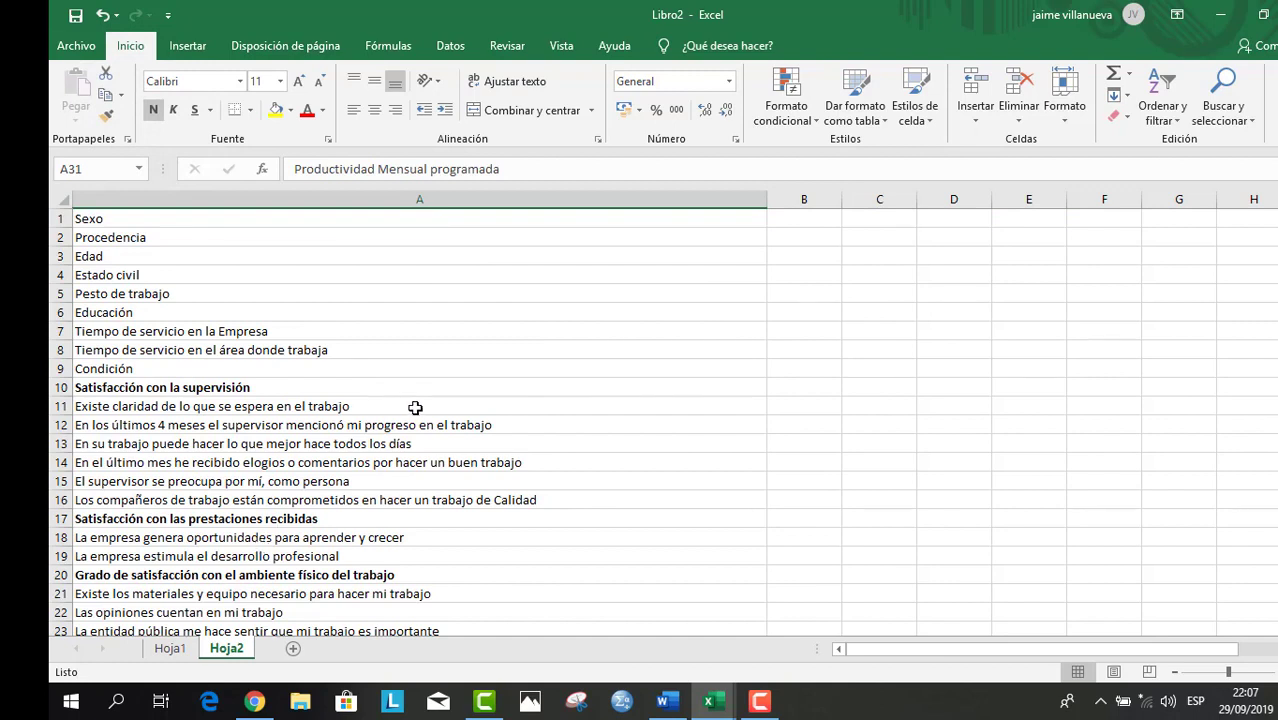
left_click(61, 196)
key("ctrl+c")
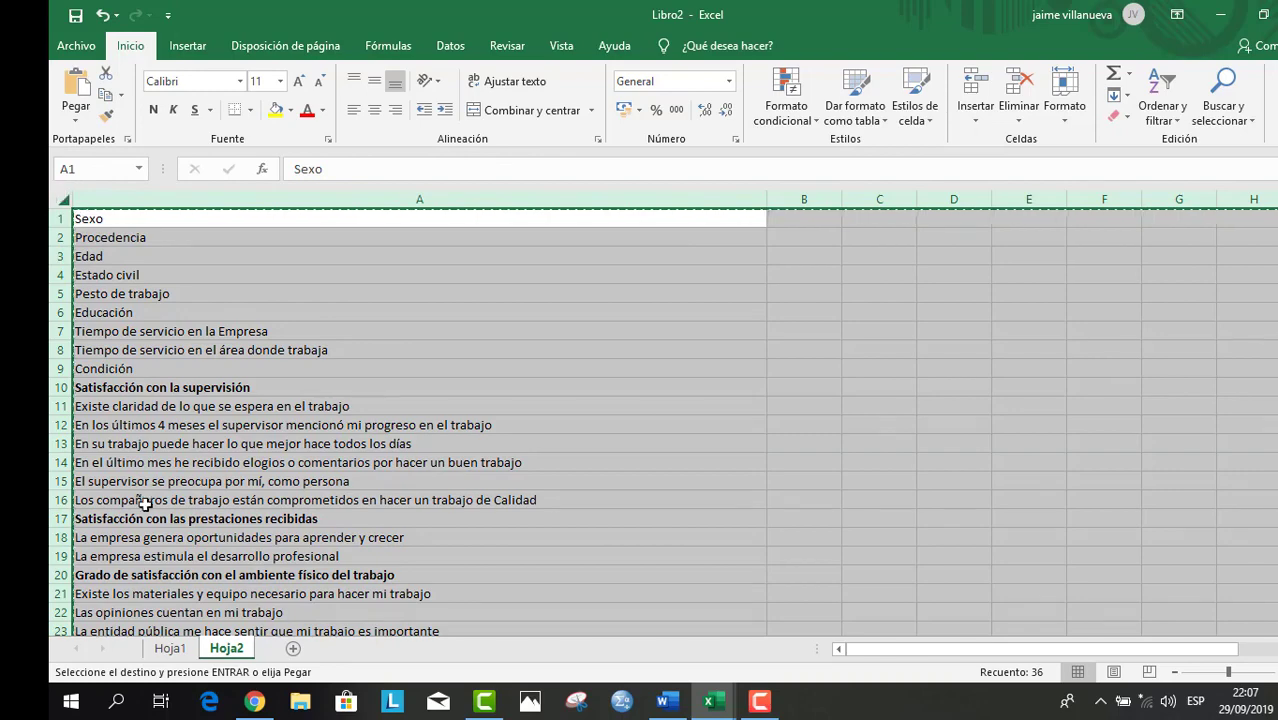
left_click(293, 648)
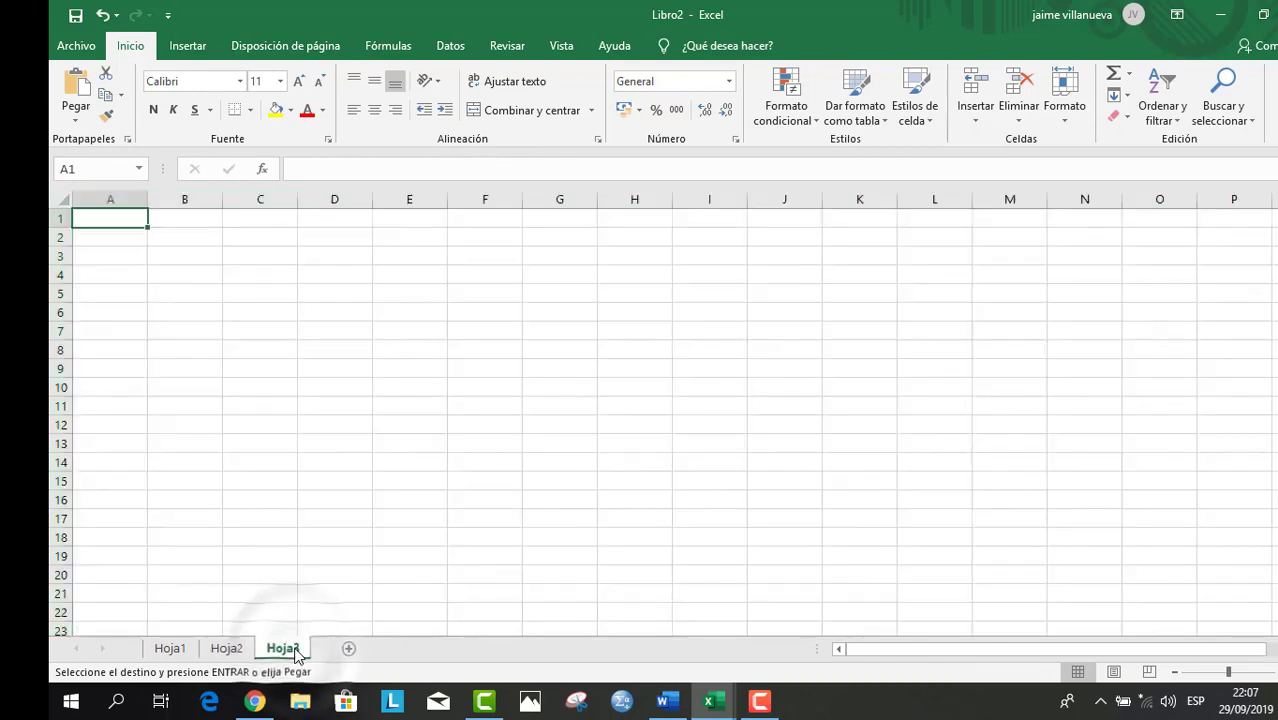
key("ctrl+v")
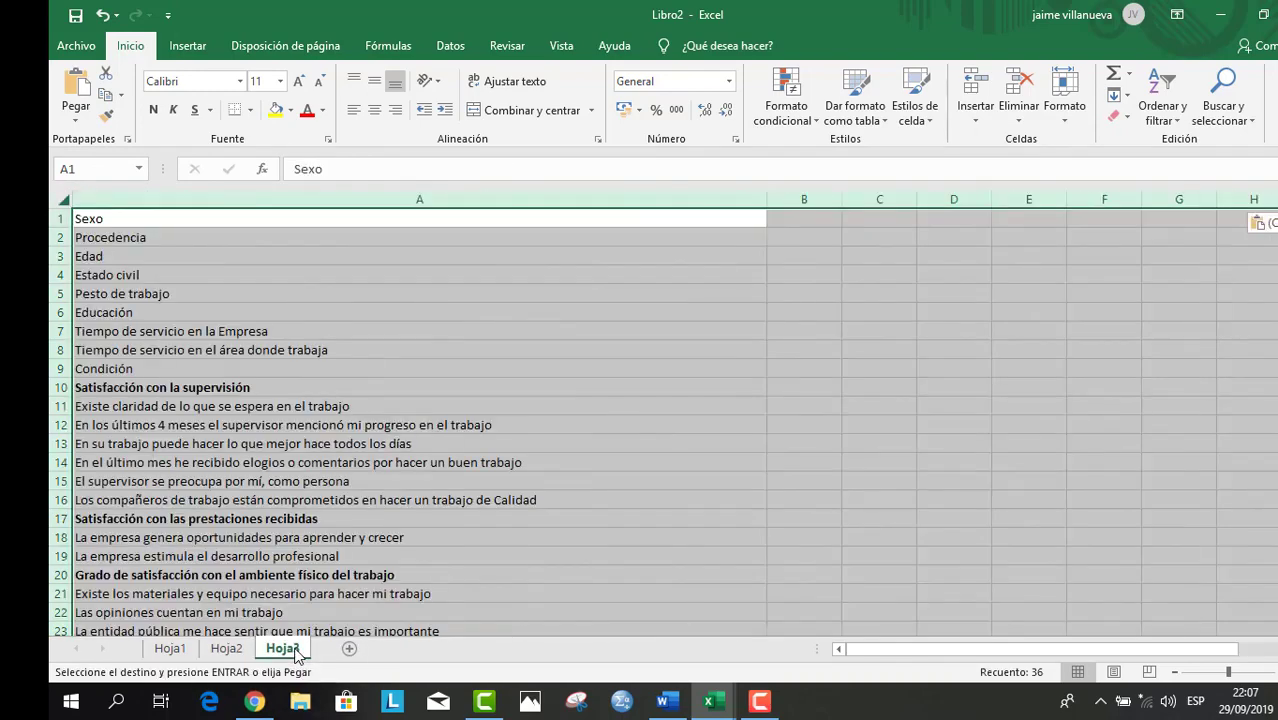
left_click(457, 349)
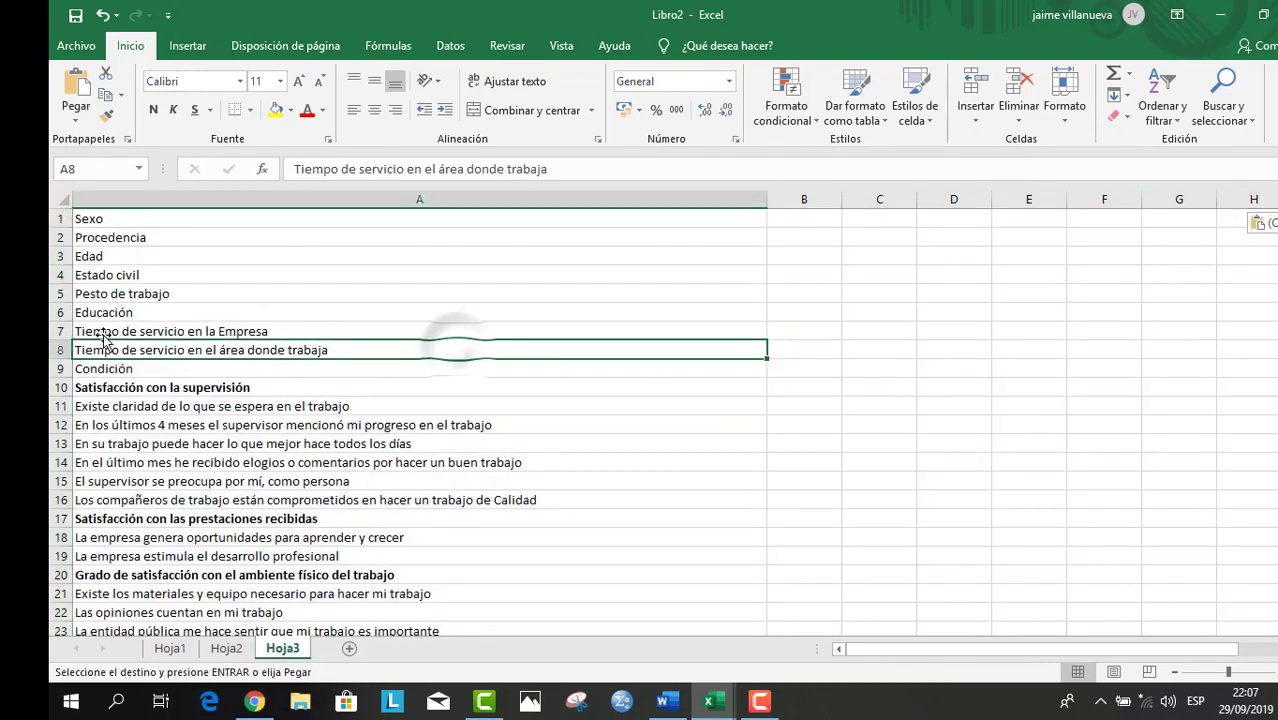
- Shorten the variable Estado civil in A4 of Hoja3 to EstadoCivil
double_click(125, 272)
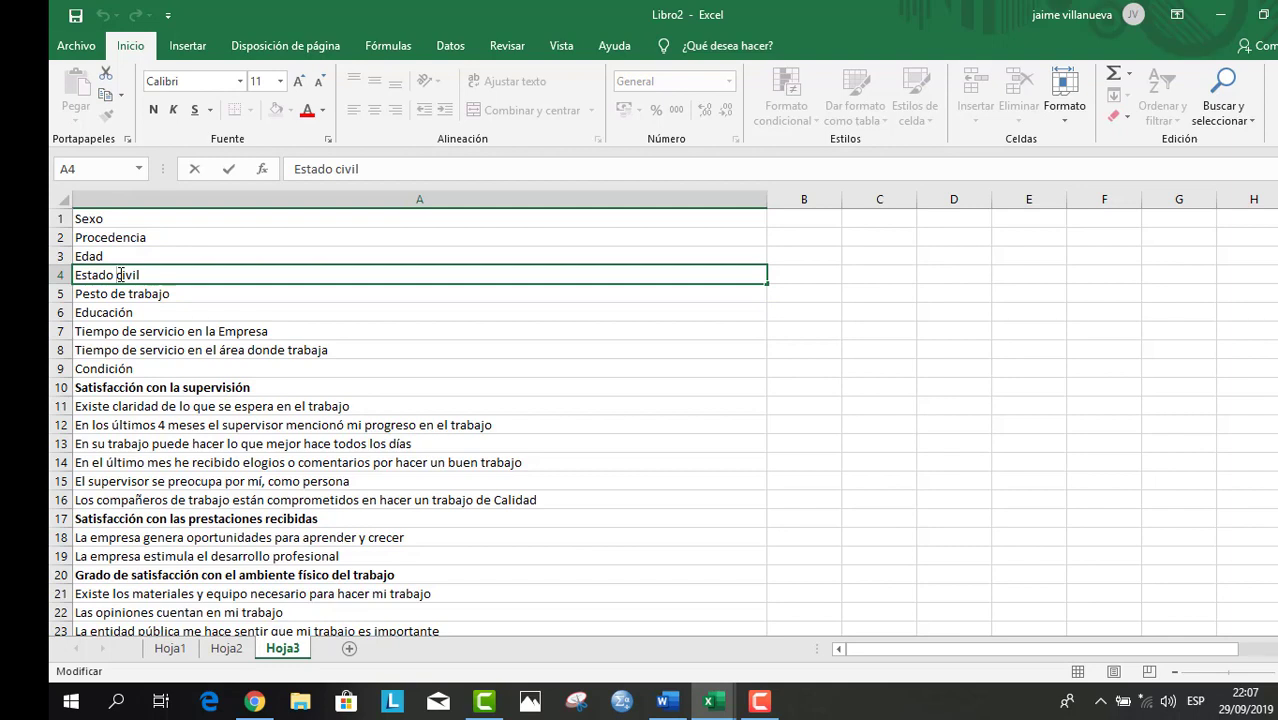
key("Delete")
key("BackSpace")
type("C")
- Shorten the variable Pesto de trabajo in A5 to PestoTrabajo
double_click(125, 293)
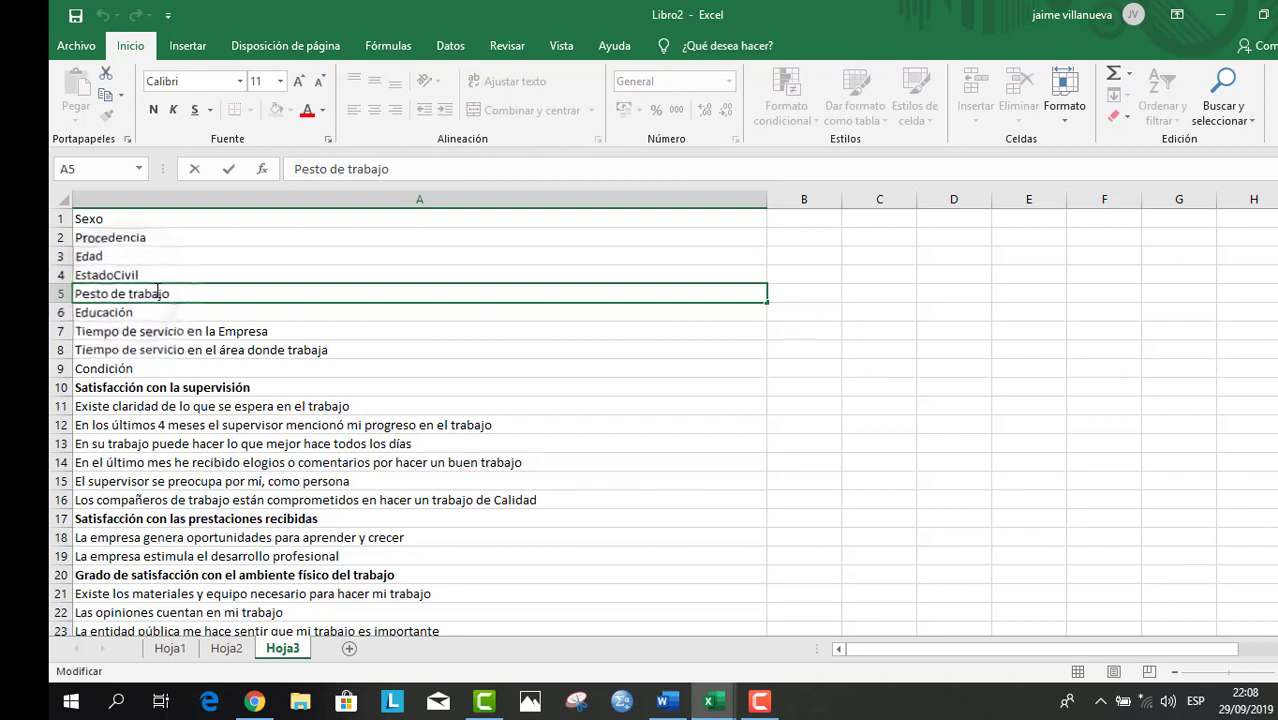
key("BackSpace")
key("BackSpace")
key("BackSpace")
key("BackSpace")
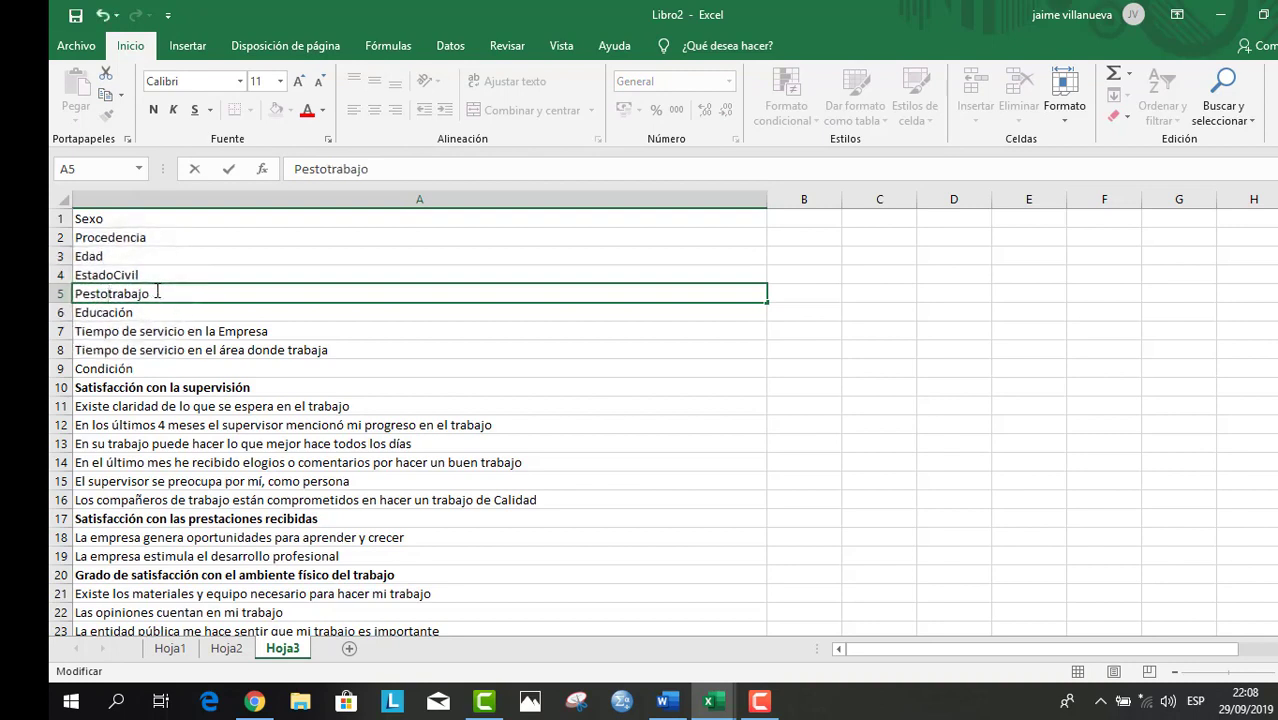
type("T")
key("Delete")
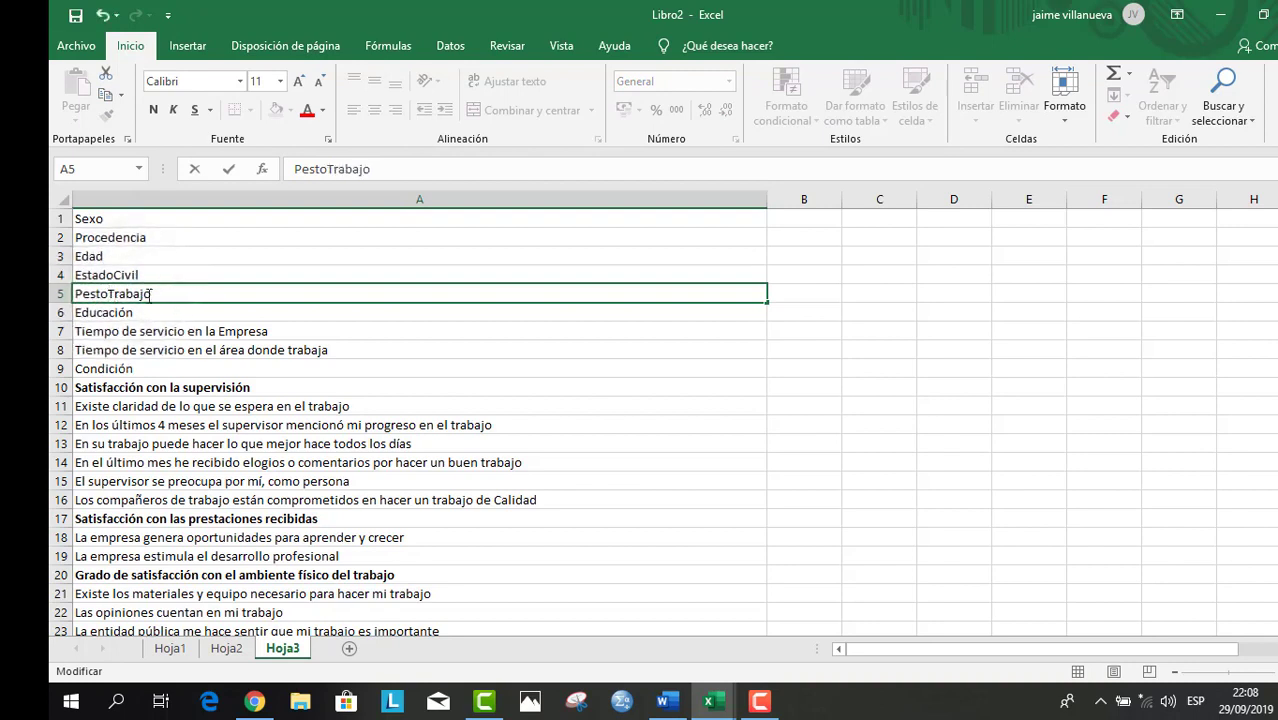
- Replace Tiempo de servicio en la Empresa in A7 with the short variable name TiemSerEmp
double_click(118, 331)
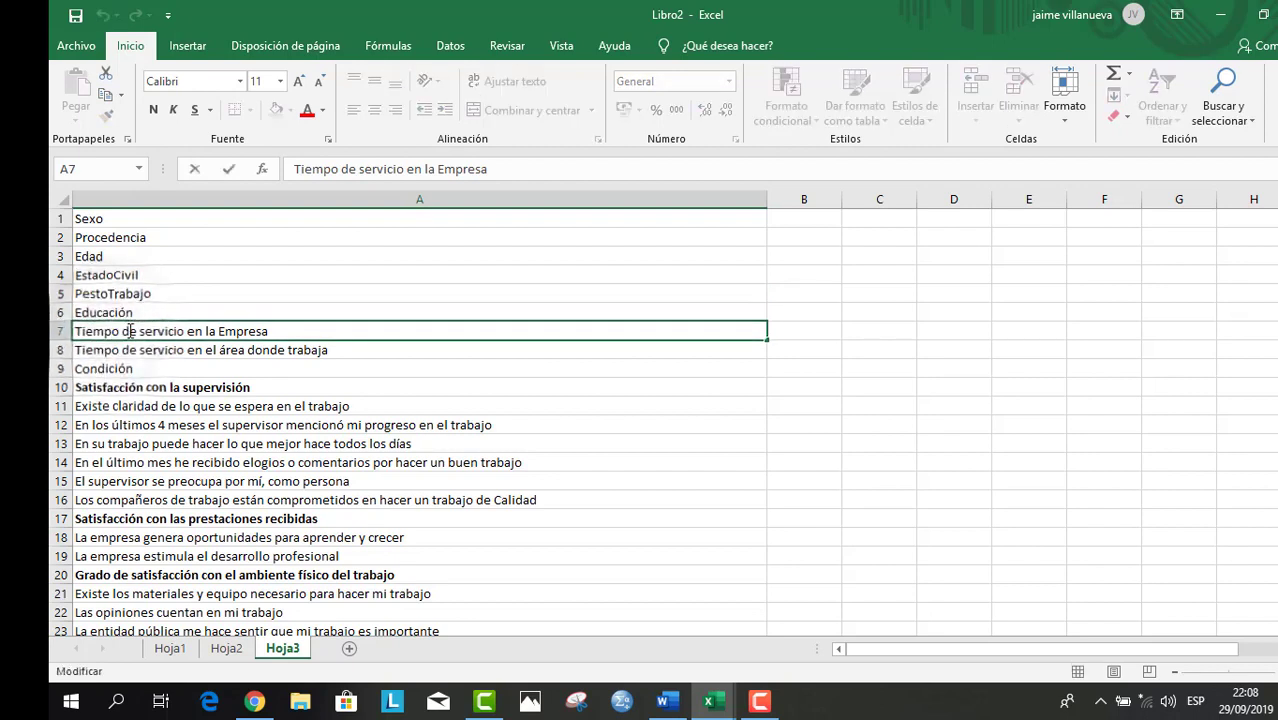
left_click(105, 331)
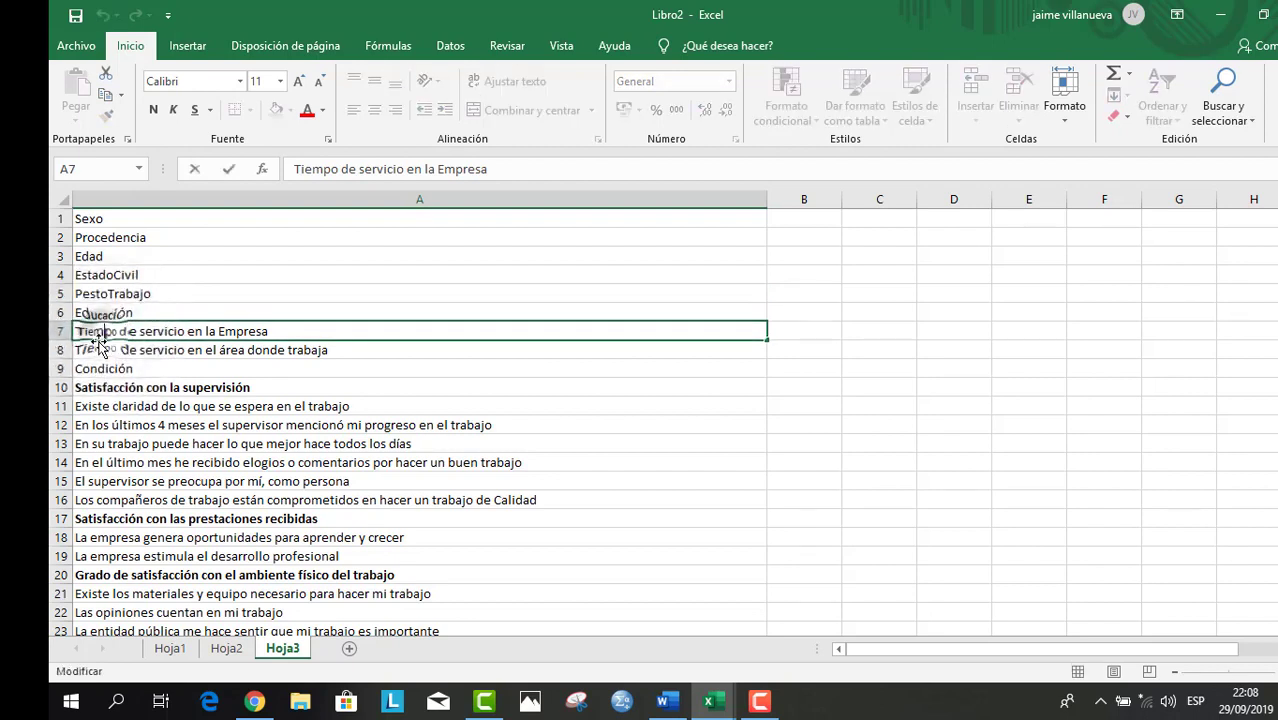
type("SerE")
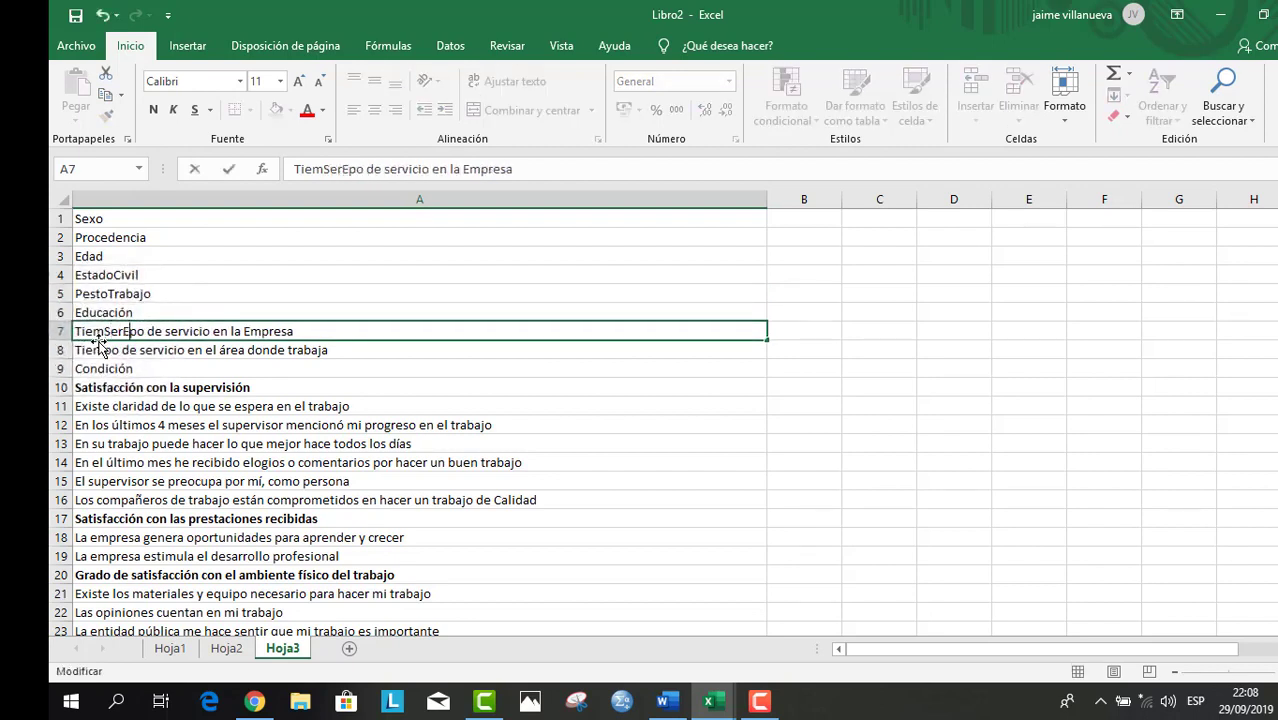
type("mp")
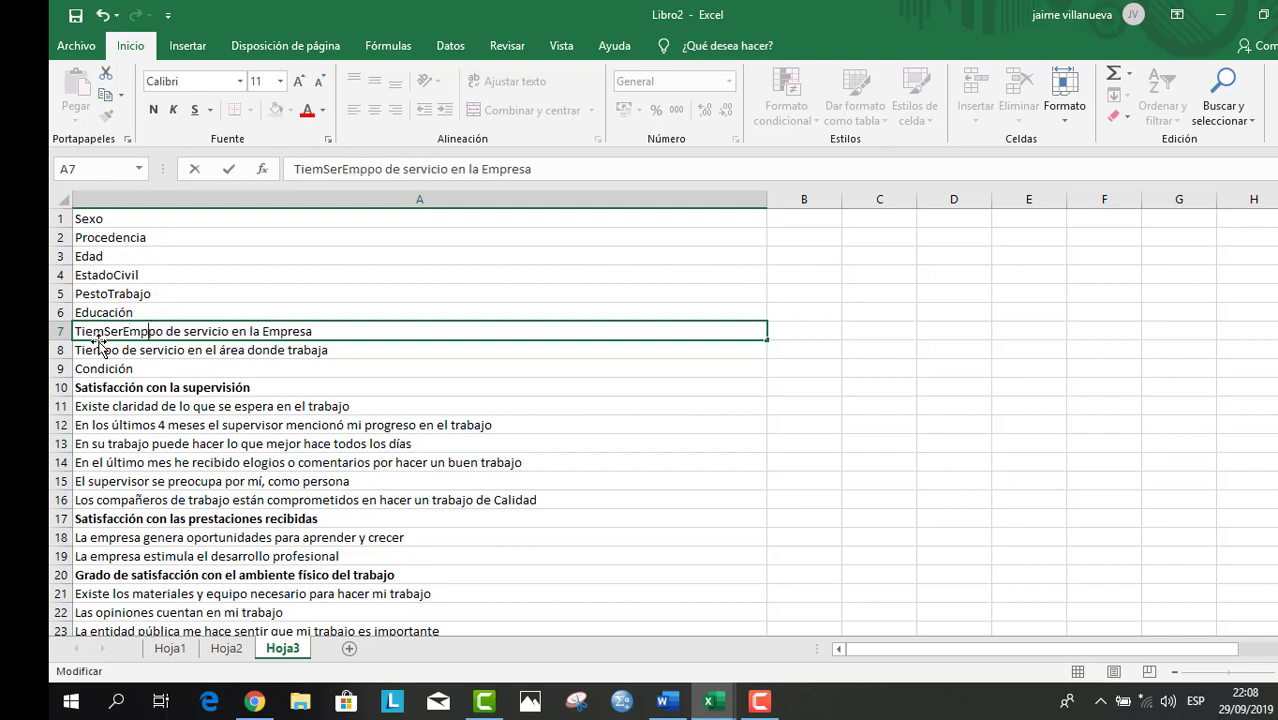
key("Delete")
key("Delete")
key("Delete")
key("Delete")
key("Delete")
key("Delete")
key("Delete")
key("Delete")
key("Delete")
key("Delete")
key("Delete")
key("Delete")
key("Delete")
key("Delete")
key("Delete")
key("Delete")
key("Delete")
key("Delete")
key("Delete")
key("Delete")
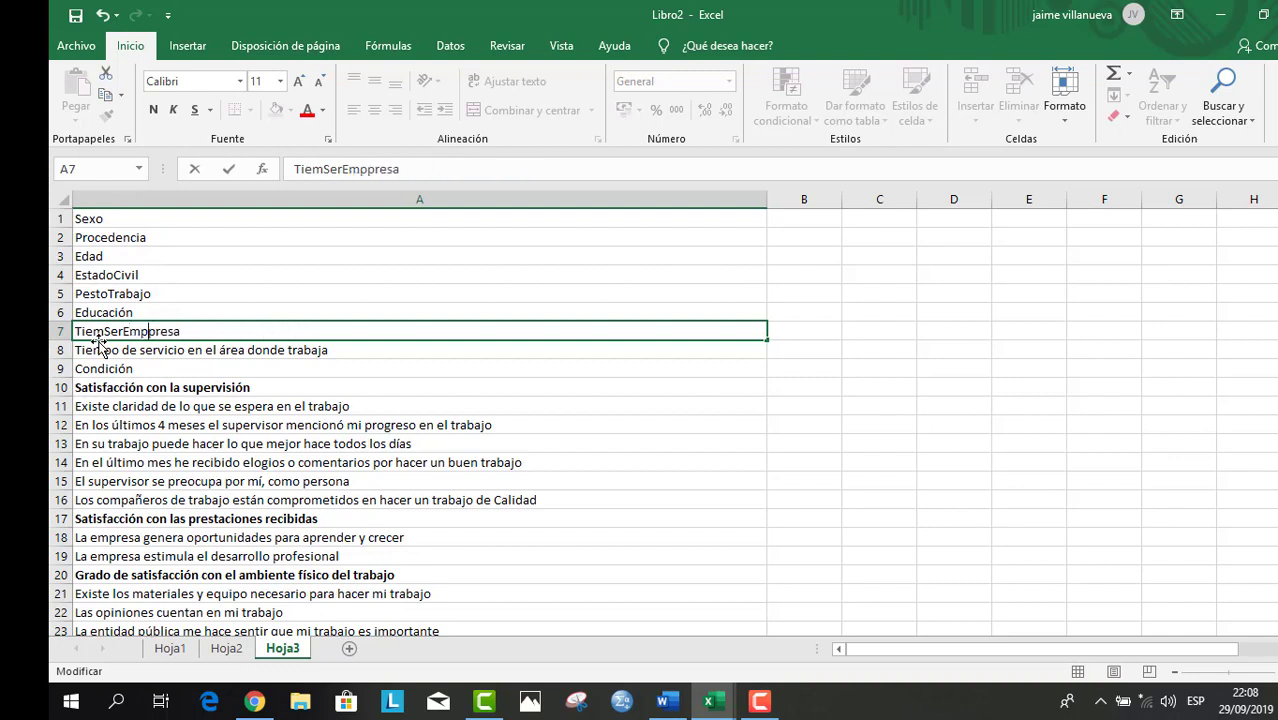
key("Return")
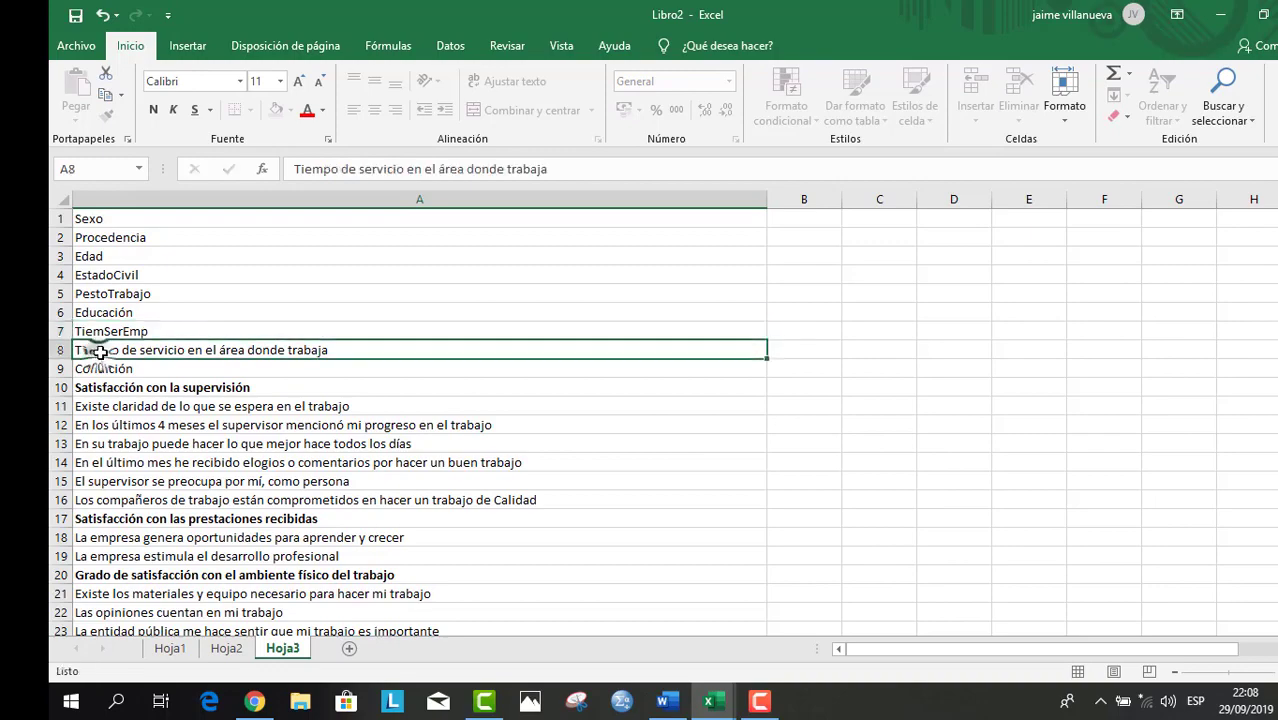
- Replace Tiempo de servicio en el área donde trabaja in A8 with the short variable name TiempSErAreTrab
key("ctrl+Down")
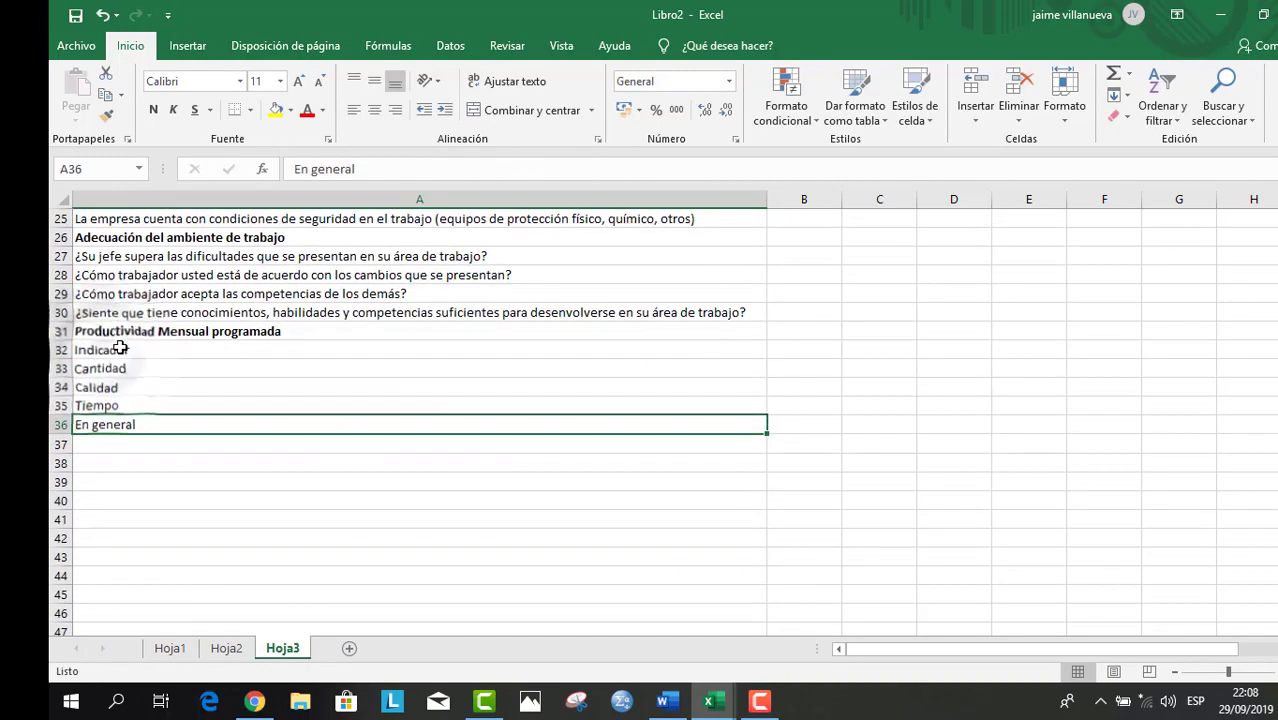
scroll(114, 398, "up", 8)
double_click(120, 349)
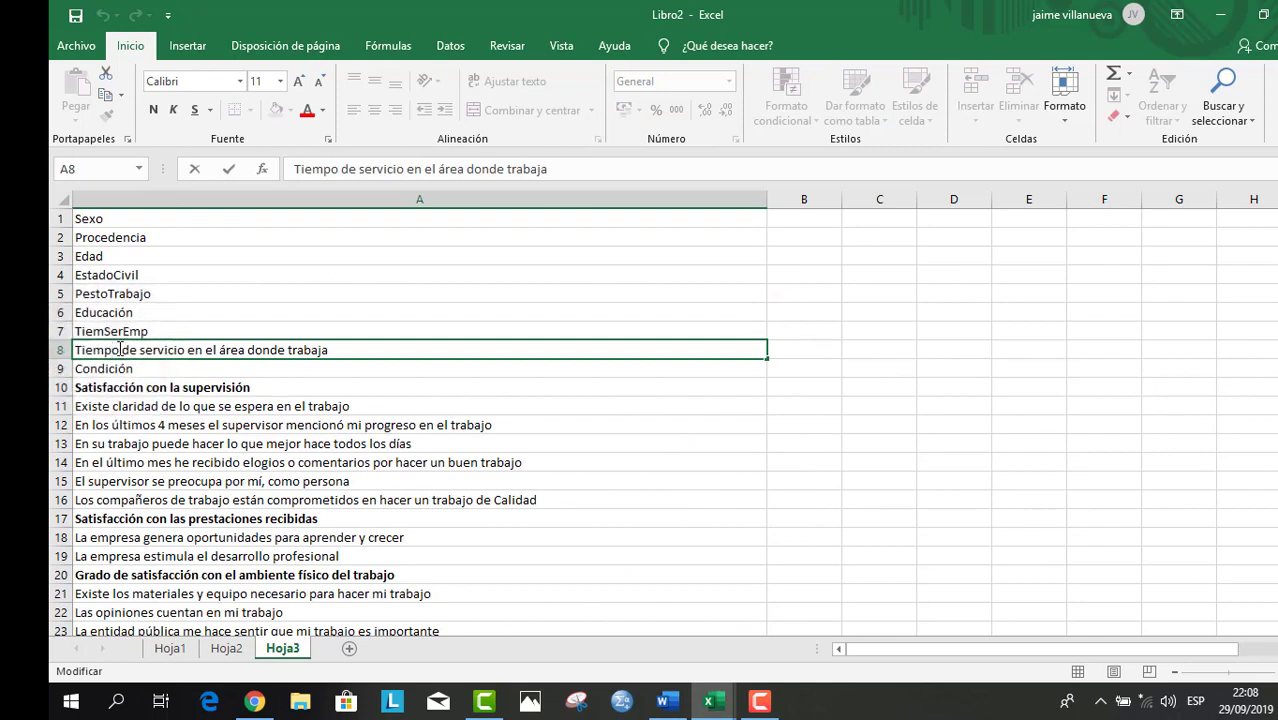
type("SEr")
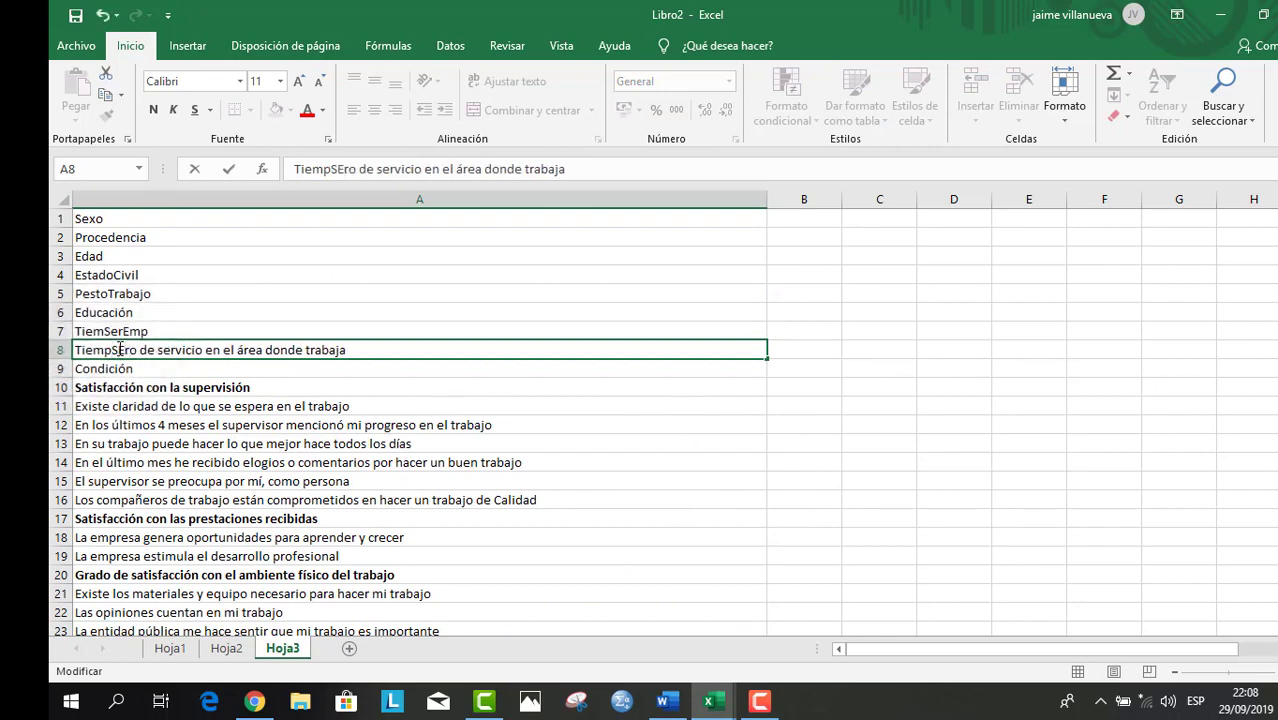
type("Ar")
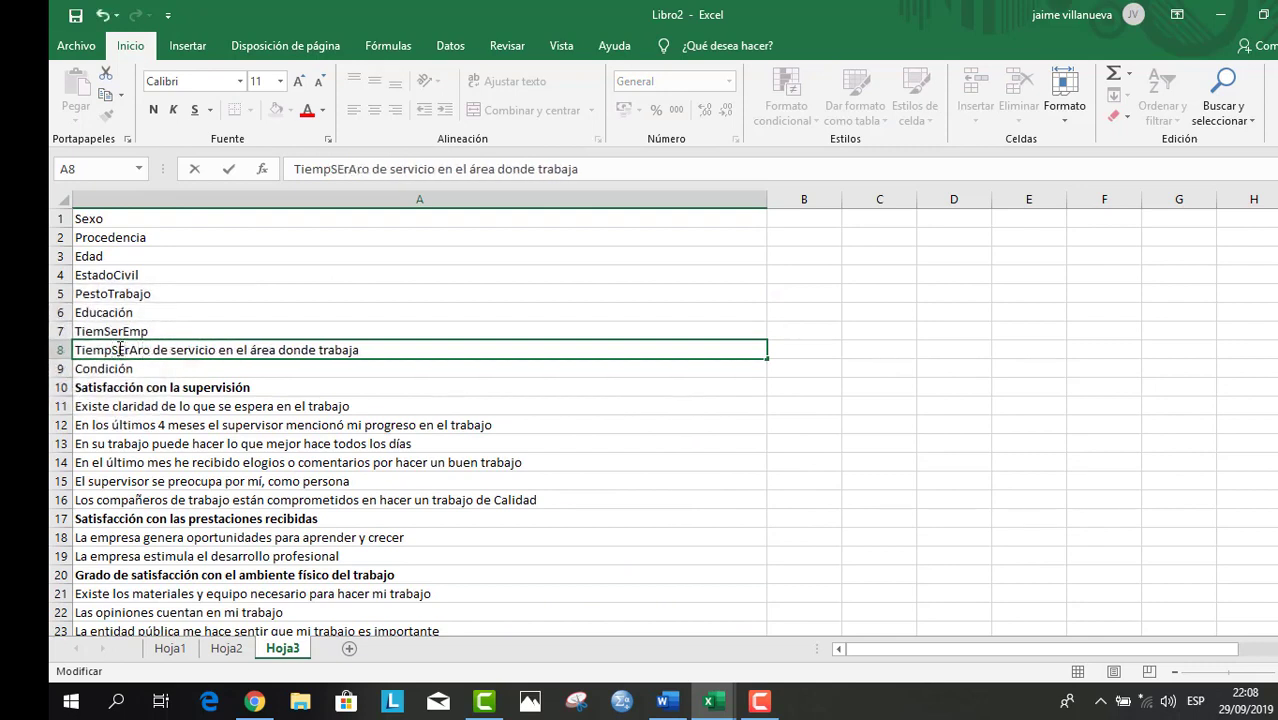
type("eTra")
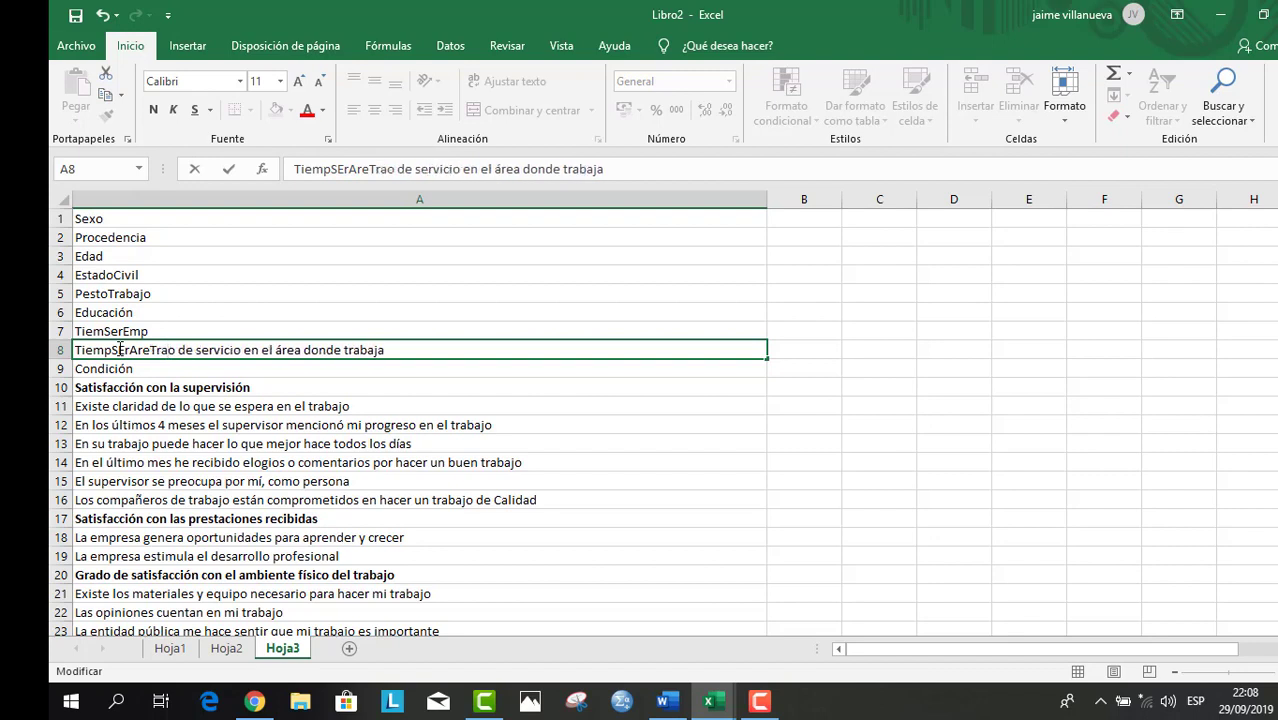
type("b")
key("Delete")
key("Delete")
key("Delete")
key("Delete")
key("Delete")
key("Delete")
key("Delete")
key("Delete")
key("Delete")
key("Delete")
key("Delete")
key("Delete")
key("Delete")
key("Delete")
key("Delete")
key("Delete")
key("Delete")
key("Delete")
key("Delete")
key("Delete")
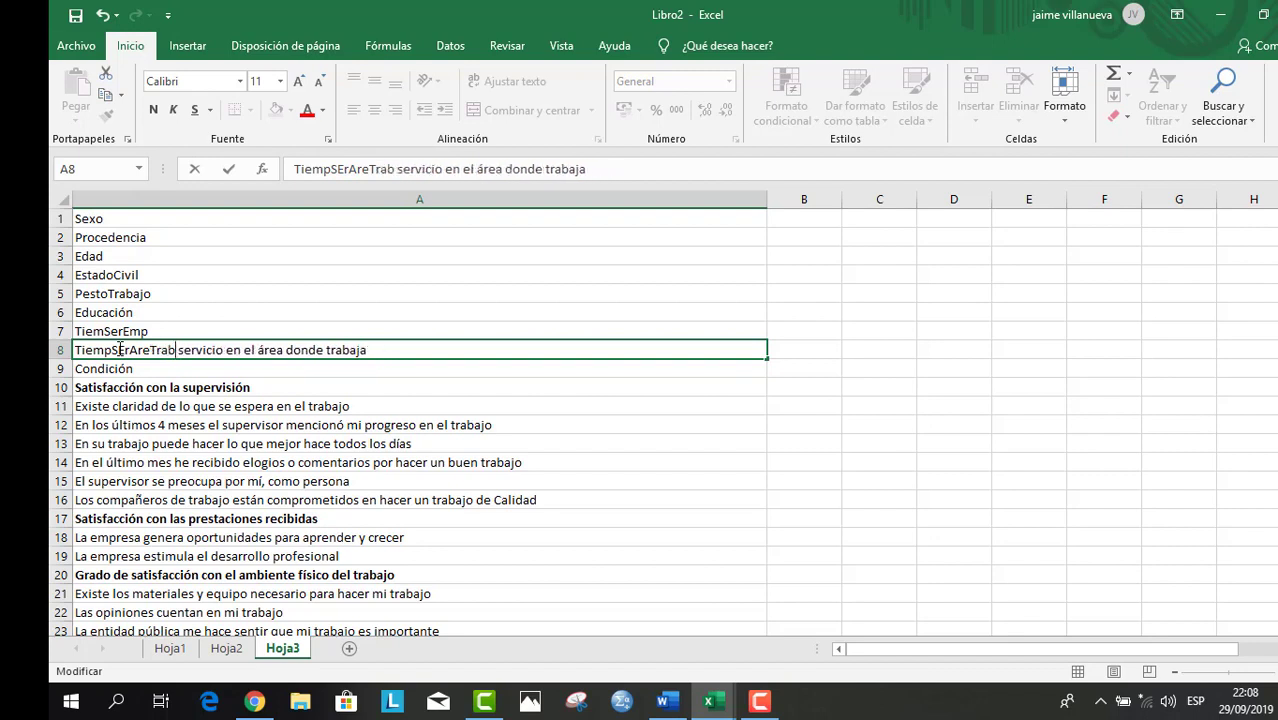
key("Delete")
key("Delete")
key("Delete")
key("Delete")
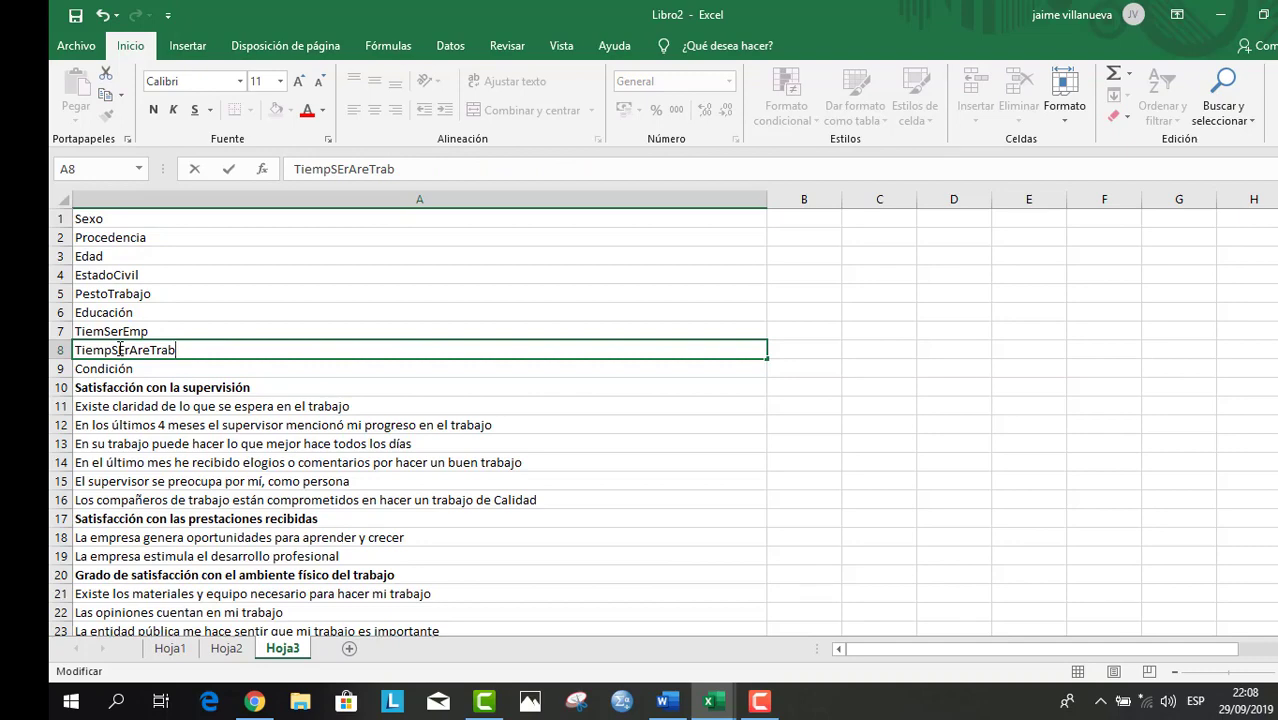
- Replace the first two supervision satisfaction items in A11 and A12 with the short names SatSuper1 and SatSuper2
scroll(190, 440, "down", 2)
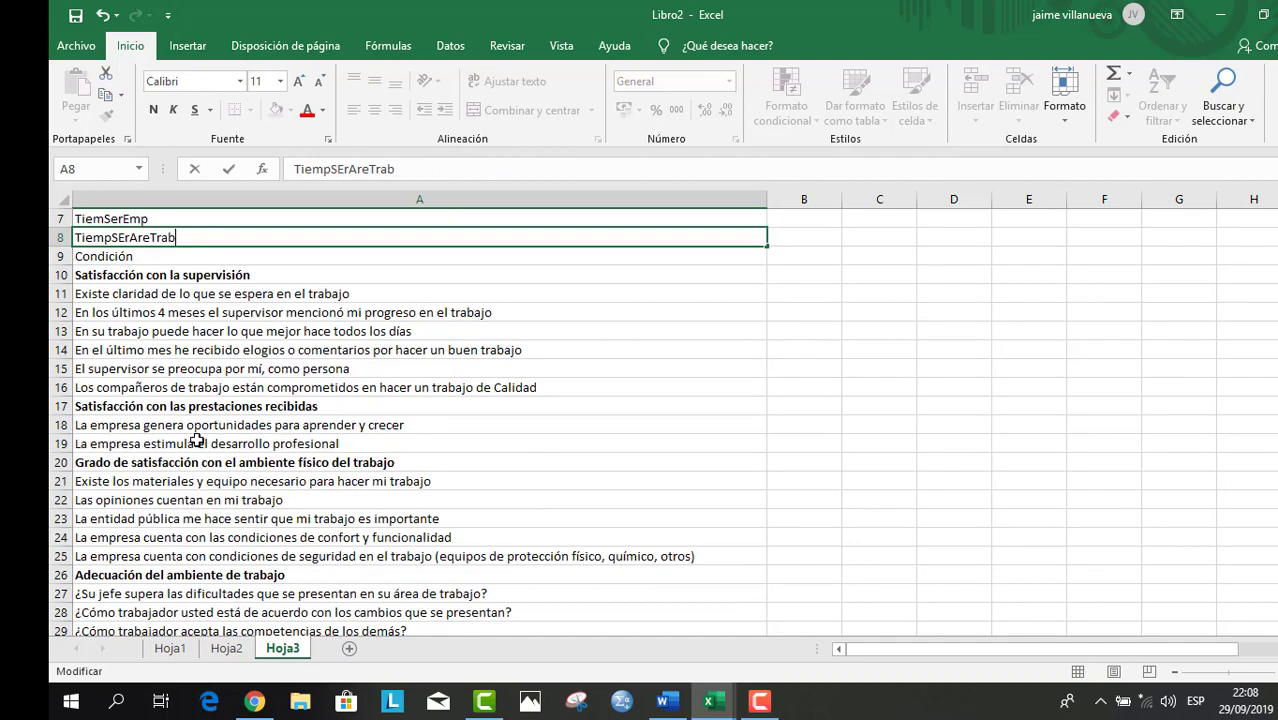
left_click(84, 294)
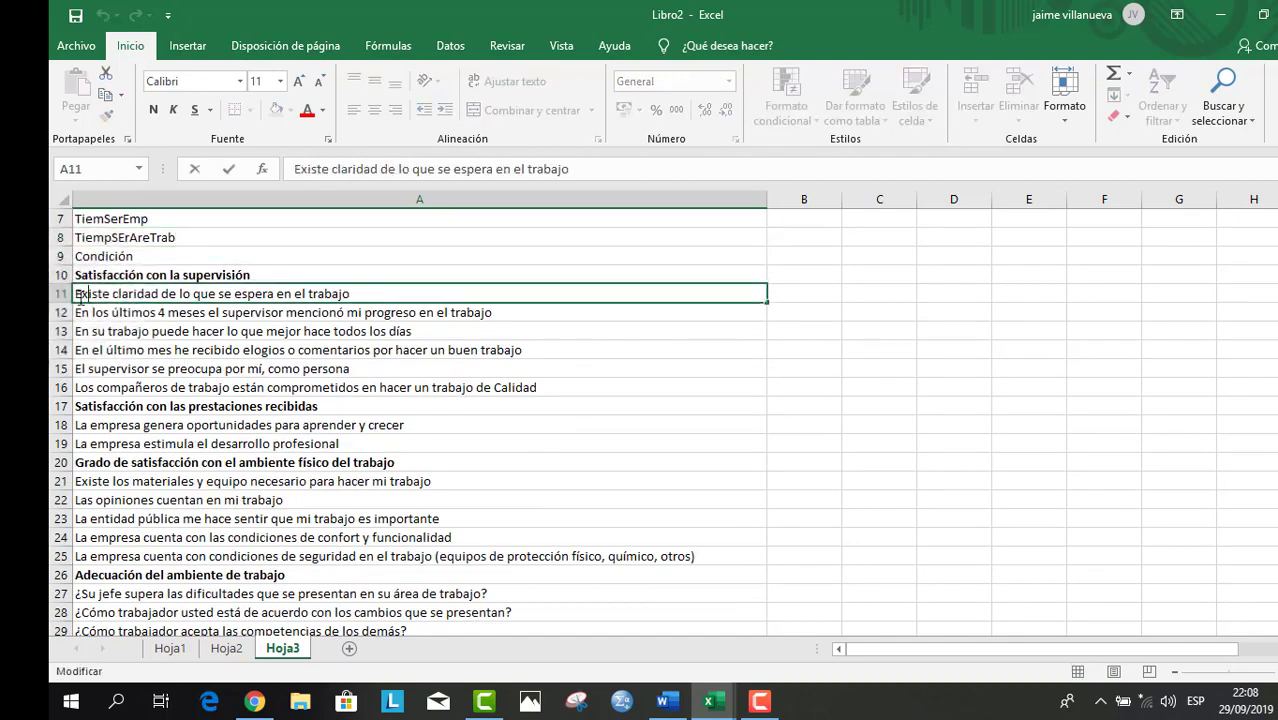
left_click(640, 388)
left_click(112, 292)
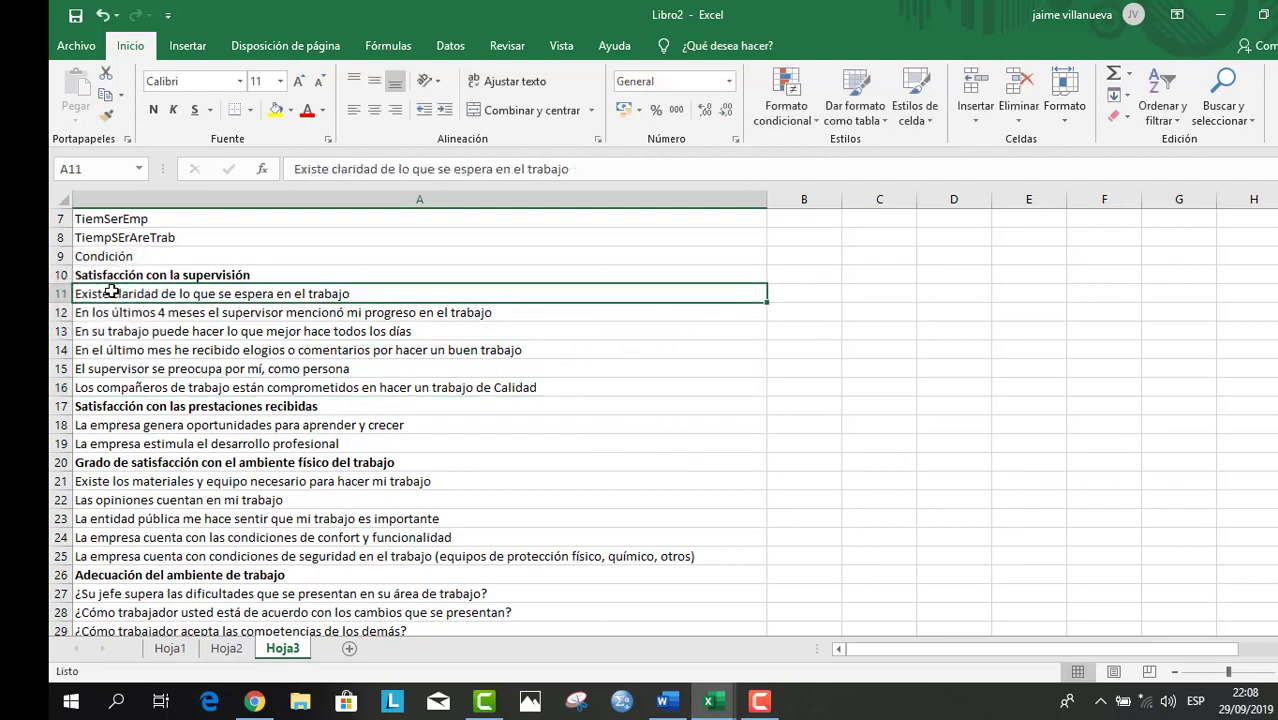
type("Sat")
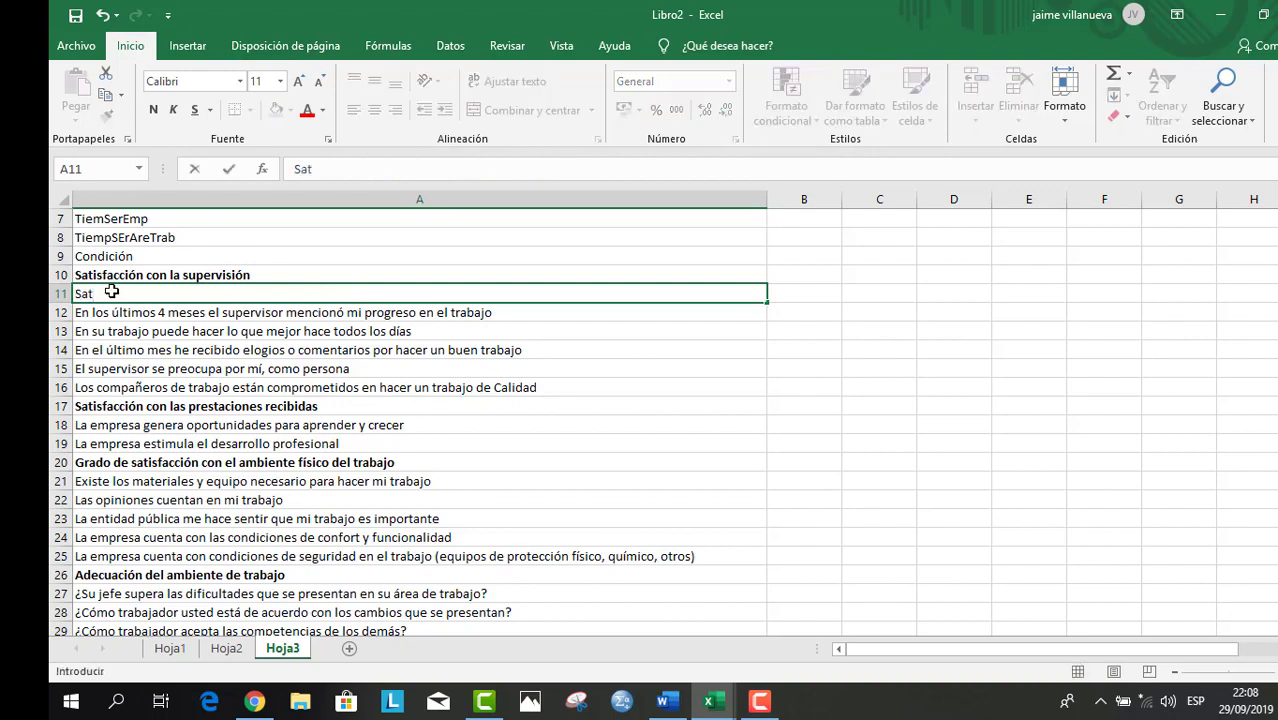
type("Super1")
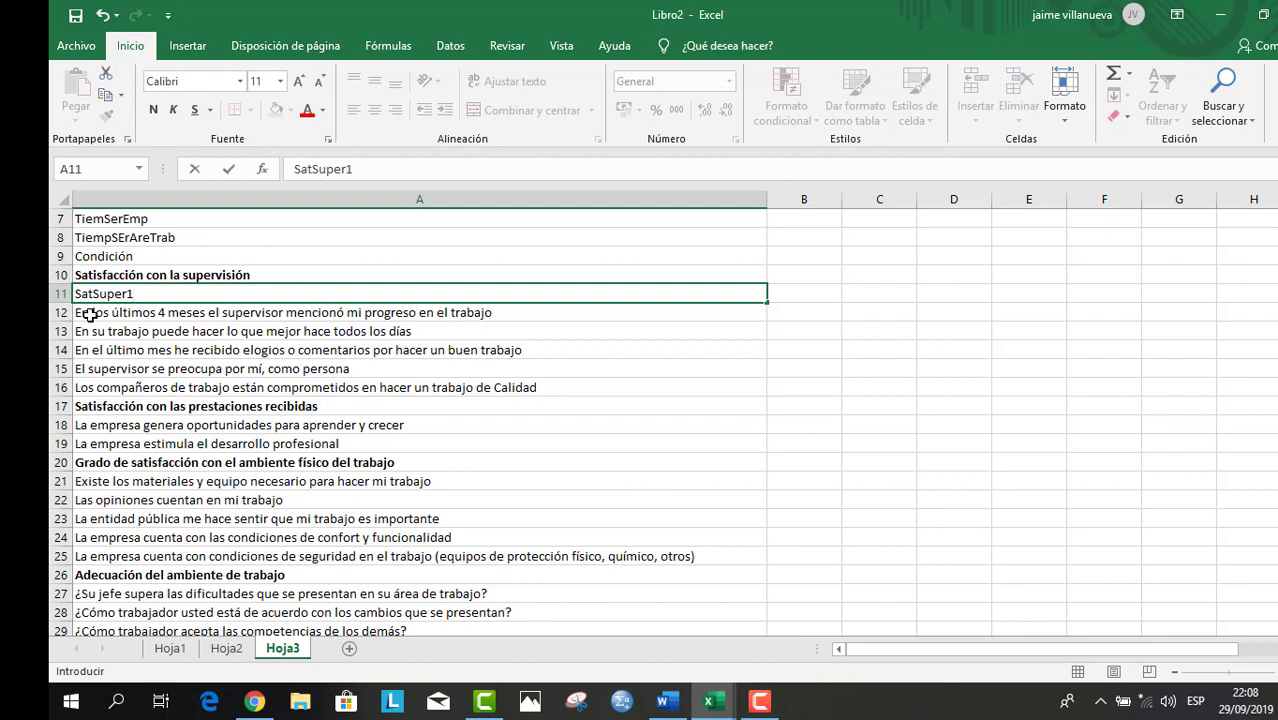
left_click(89, 315)
type("Sat")
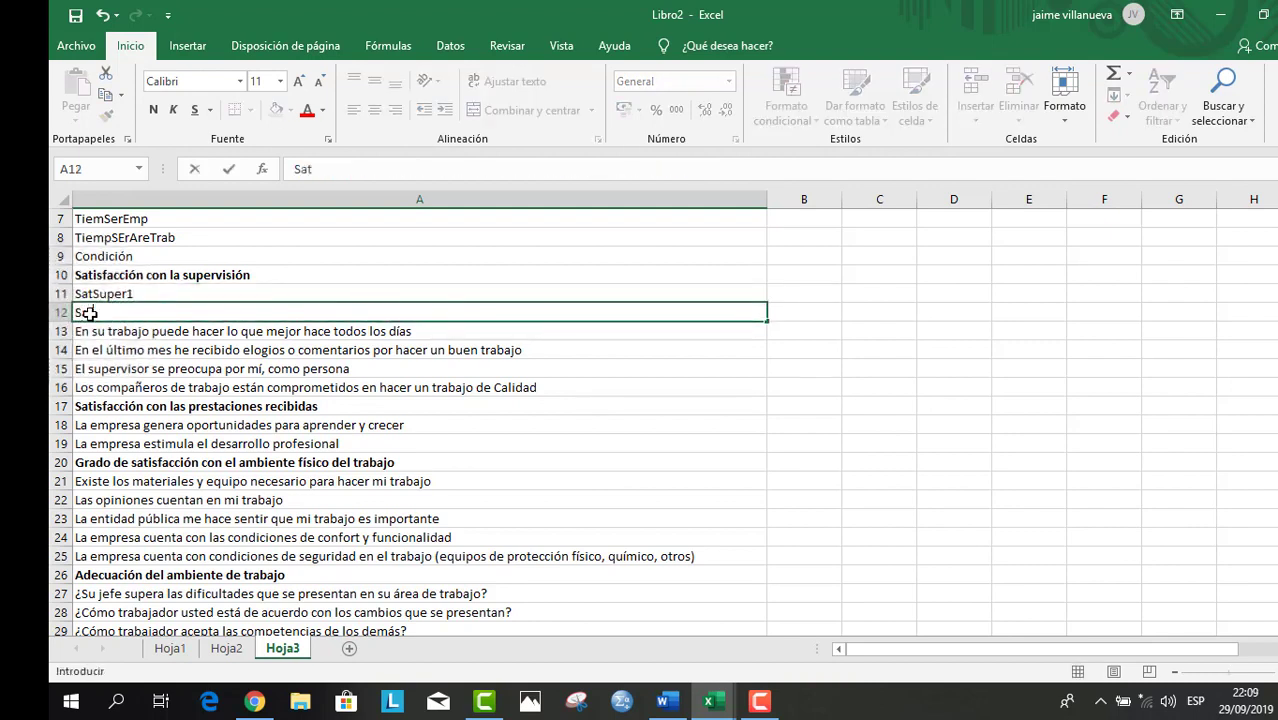
type("Super2")
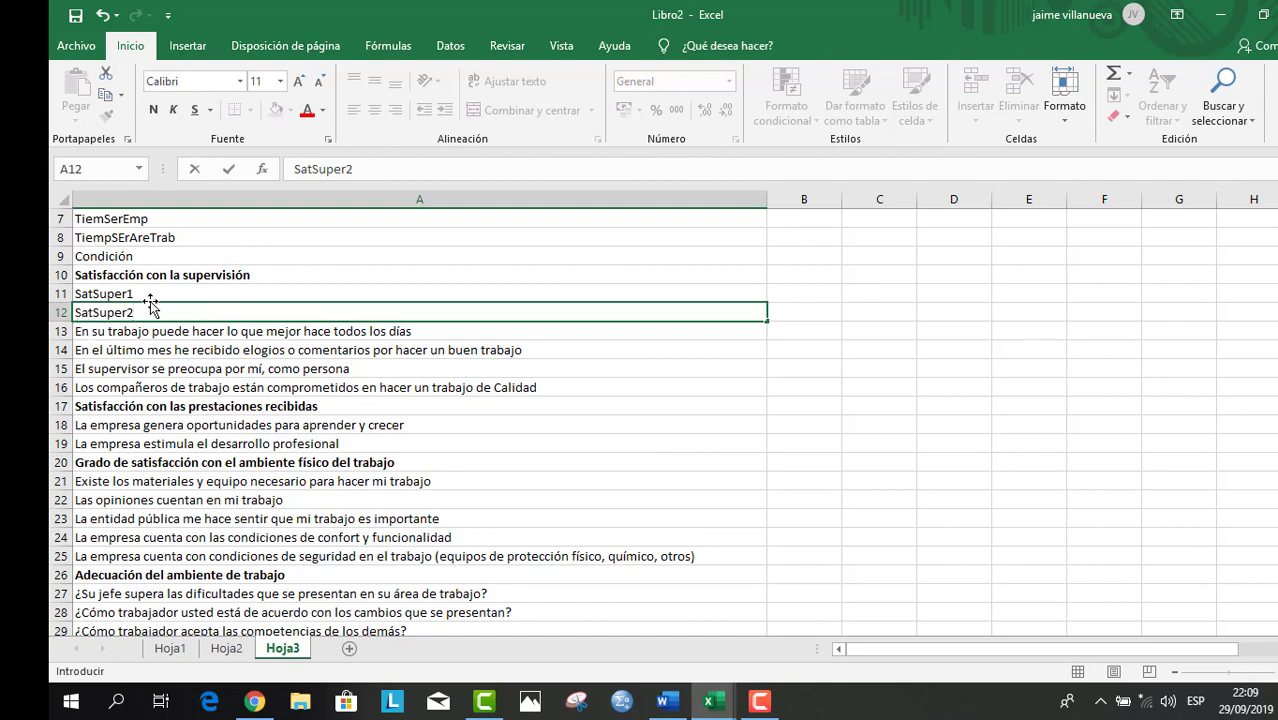
- Extend the SatSuper numbering from A11:A12 down to A16, replacing the remaining supervision items with SatSuper3 through SatSuper6
left_click(113, 334)
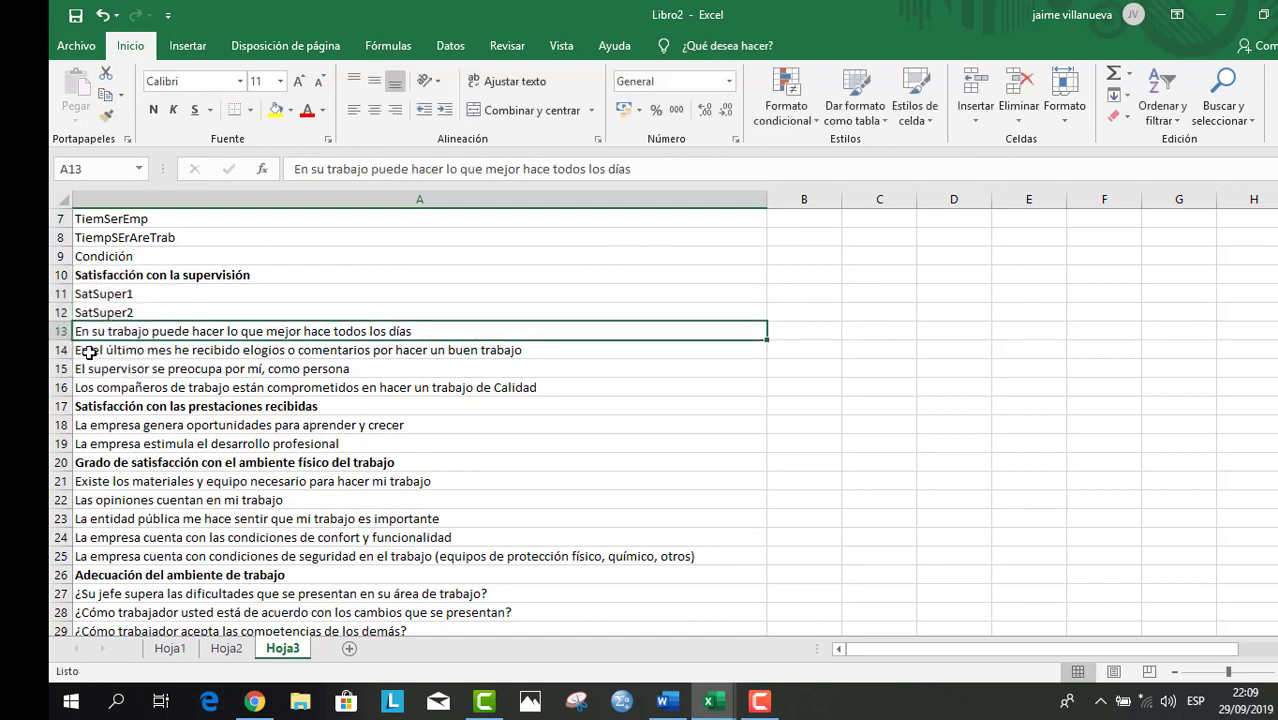
left_click(92, 352)
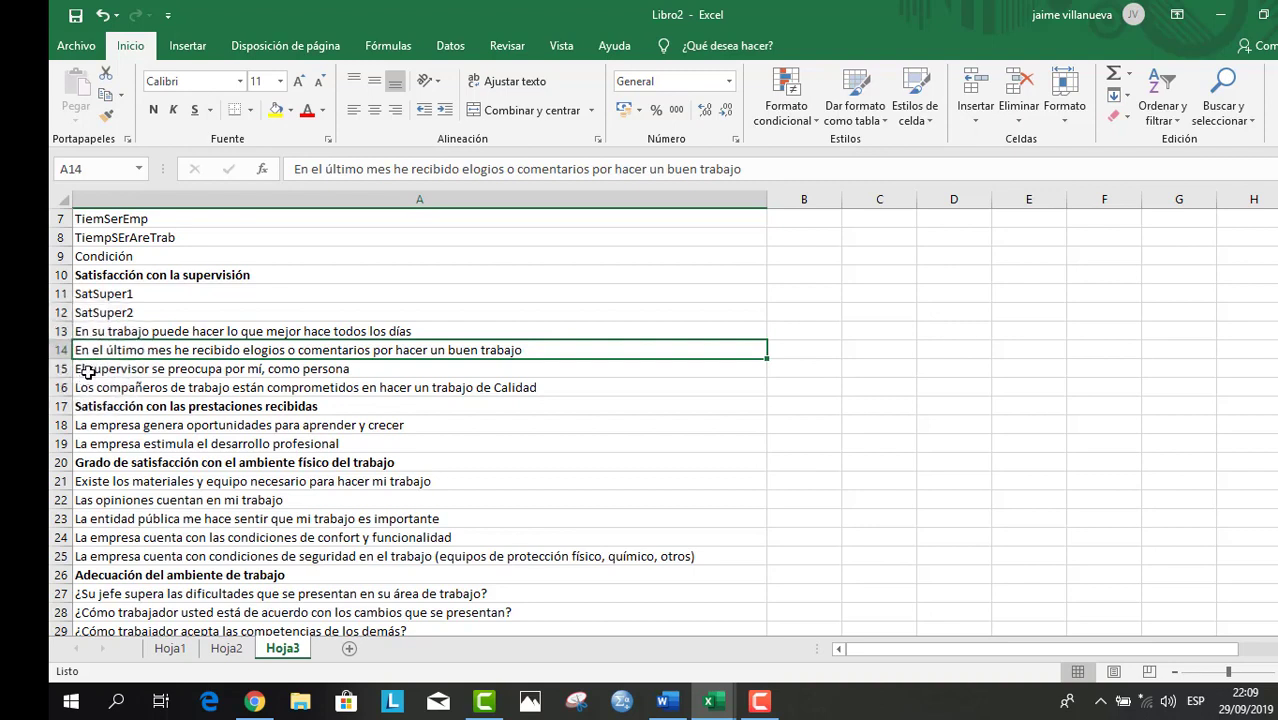
left_click(88, 370)
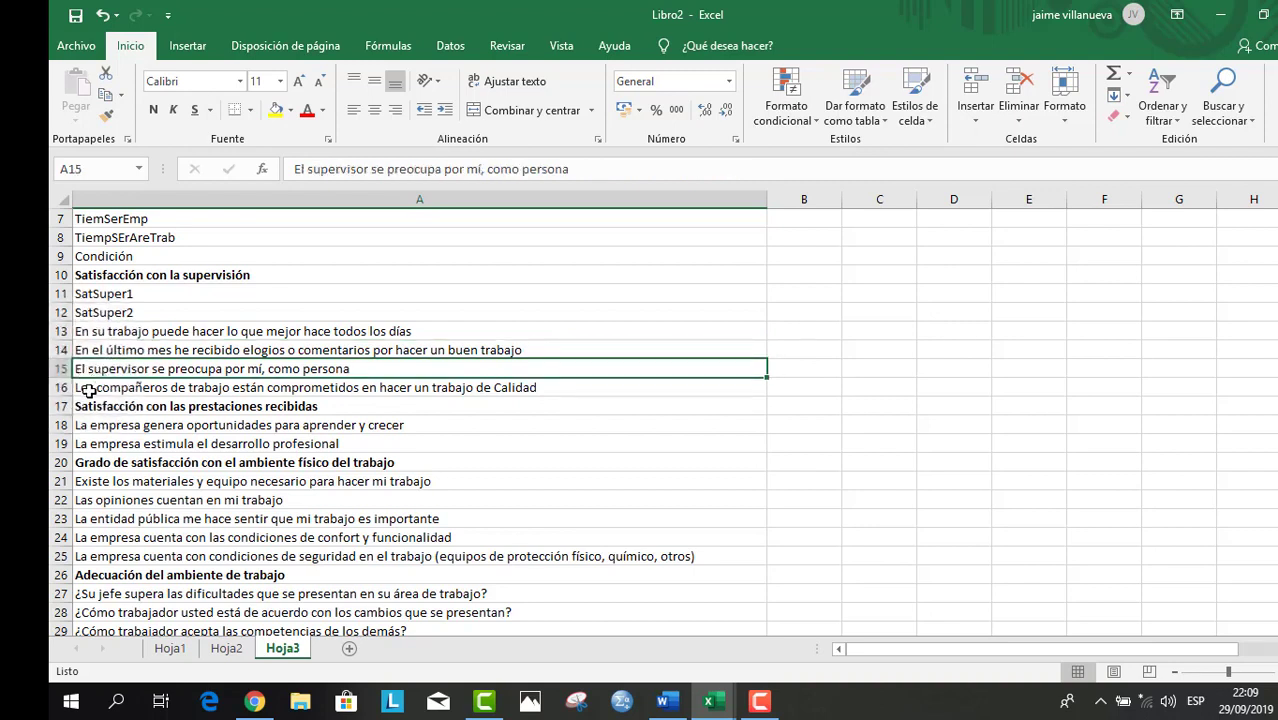
left_click(88, 390)
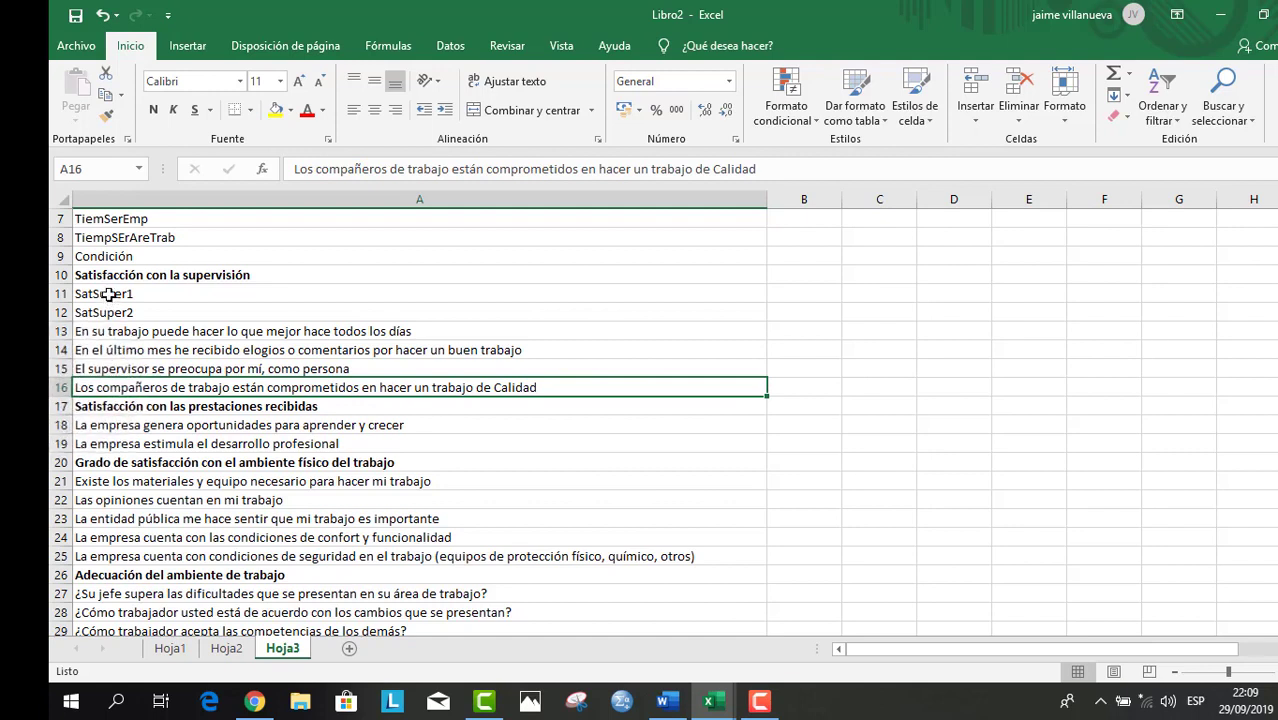
left_click_drag(108, 295, 100, 316)
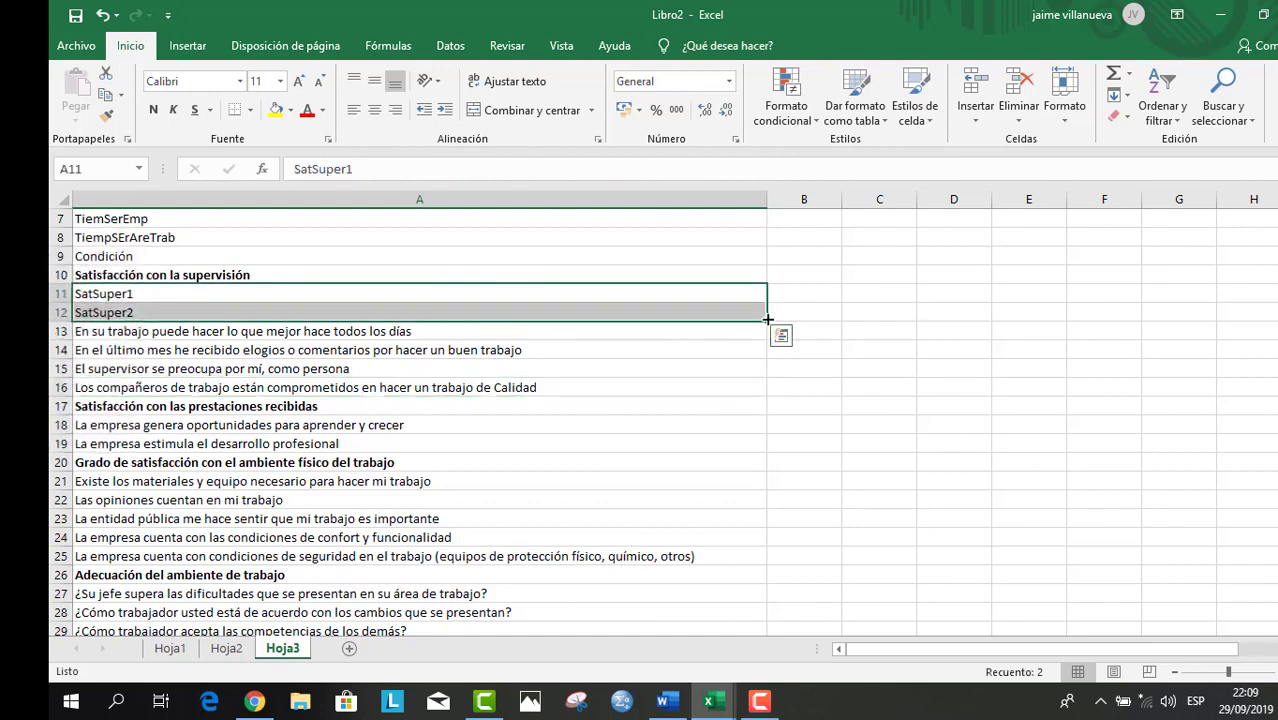
left_click_drag(765, 321, 767, 395)
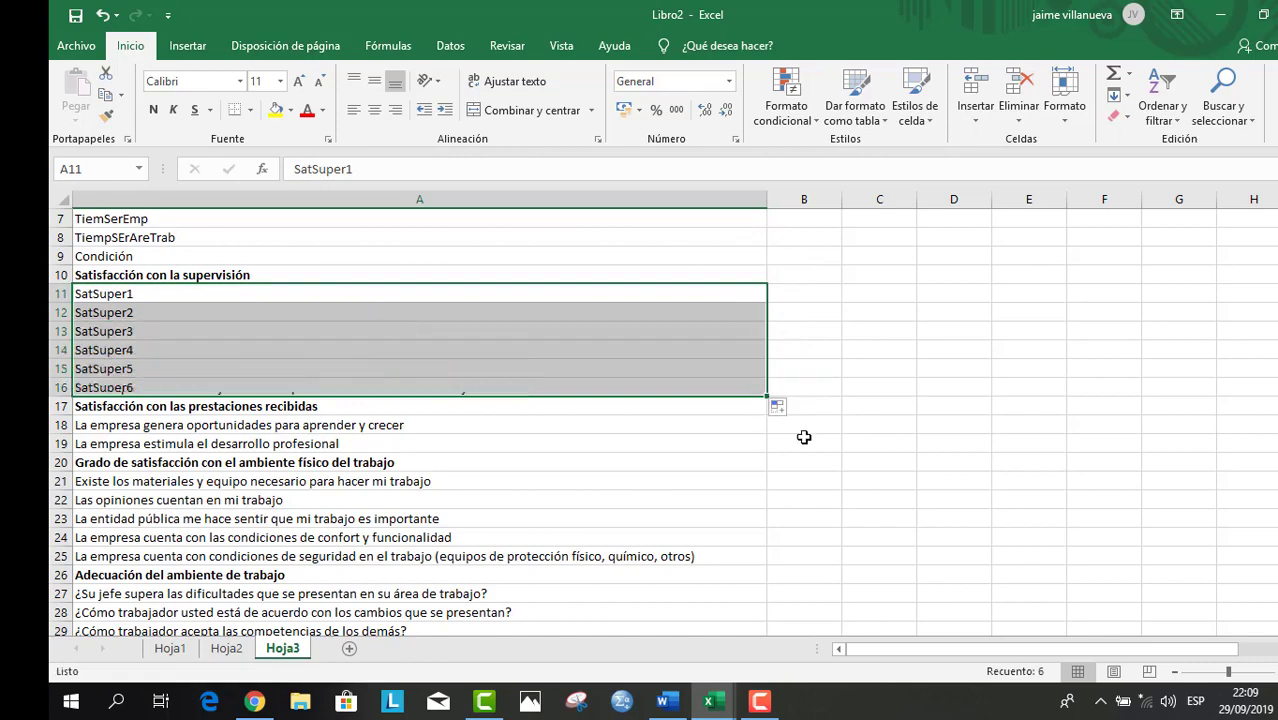
left_click(885, 423)
- Replace the first item under Satisfacción con las prestaciones recibidas in A18 with SatPresRec7 and continue the series into A19
scroll(899, 423, "down", 2)
scroll(899, 423, "down", 1)
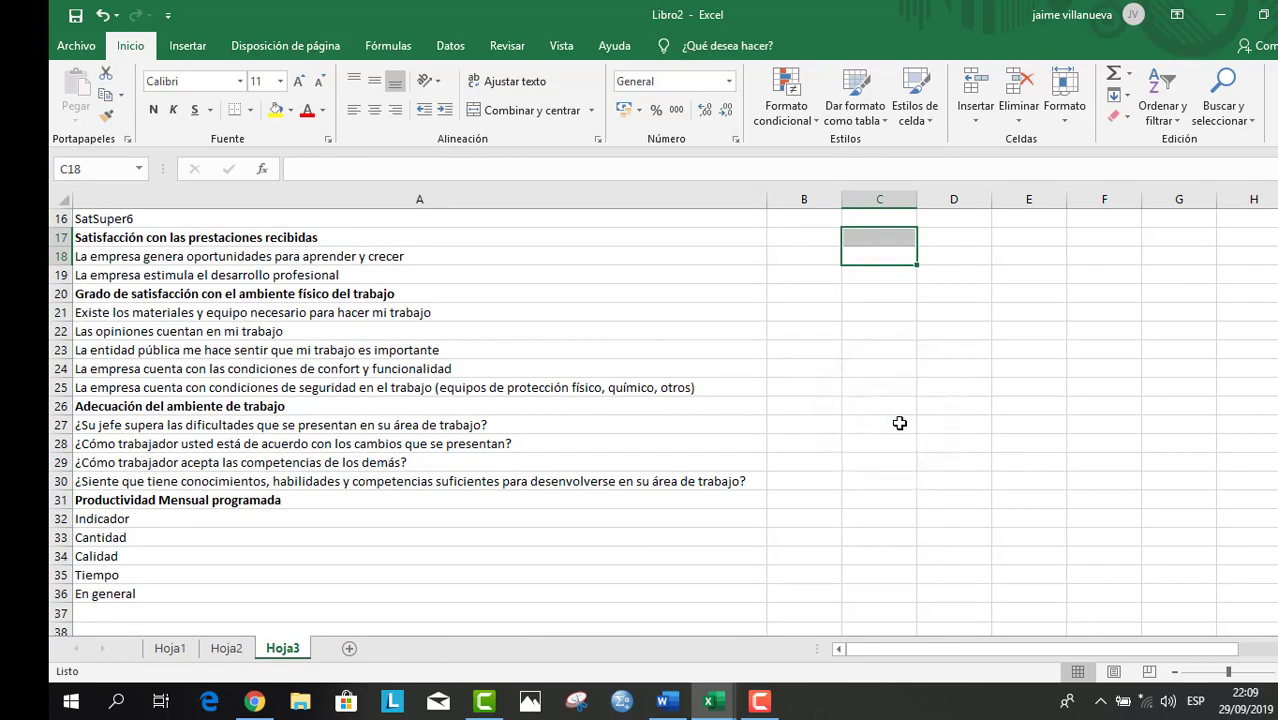
scroll(893, 428, "up", 3)
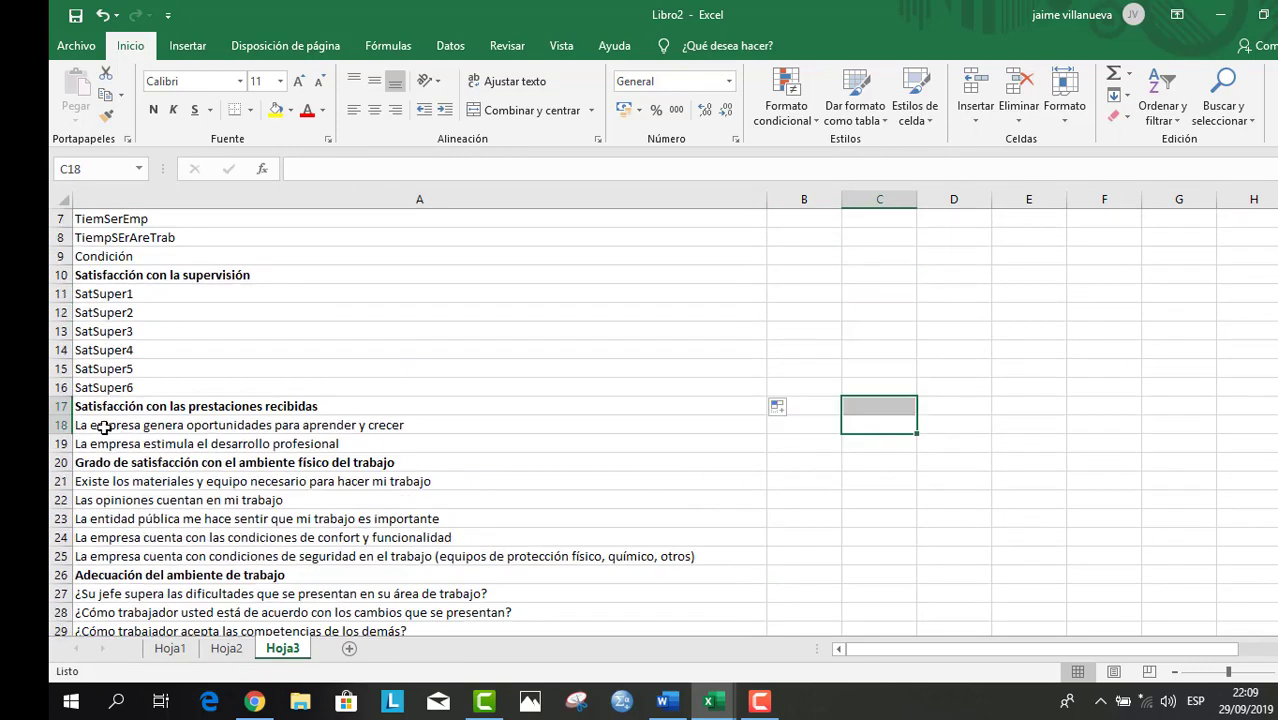
left_click(93, 425)
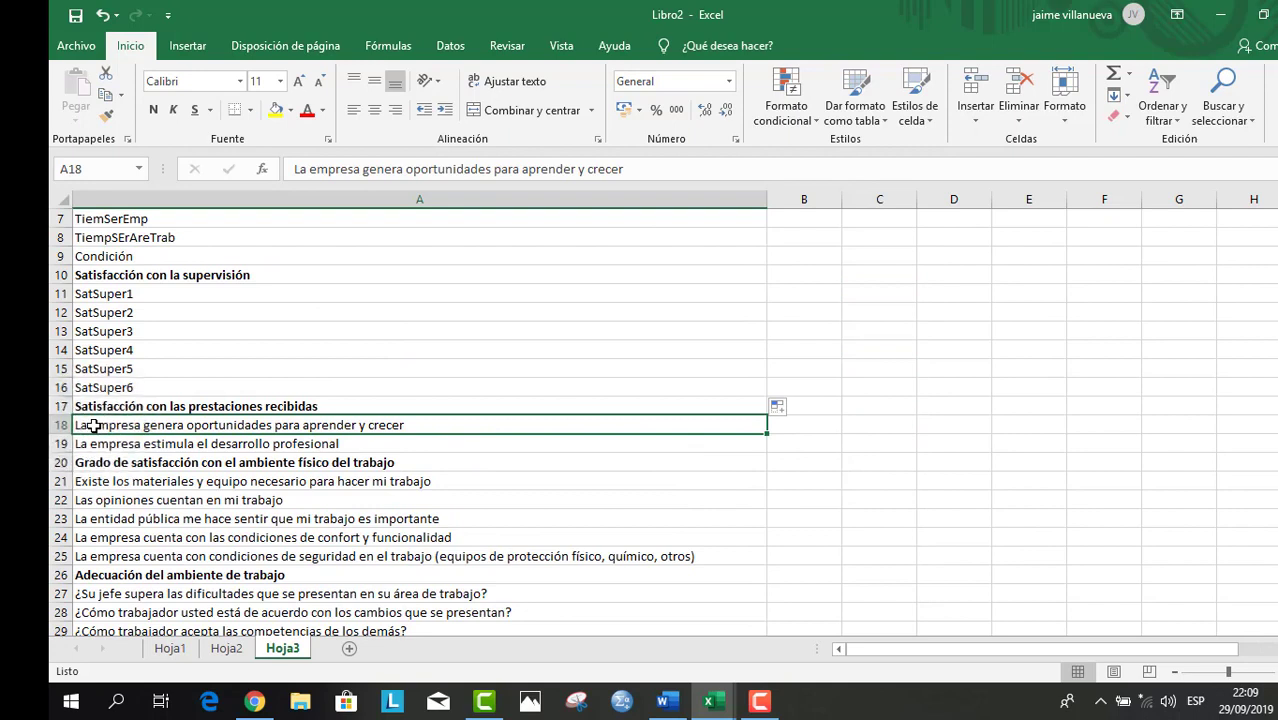
type("Sat")
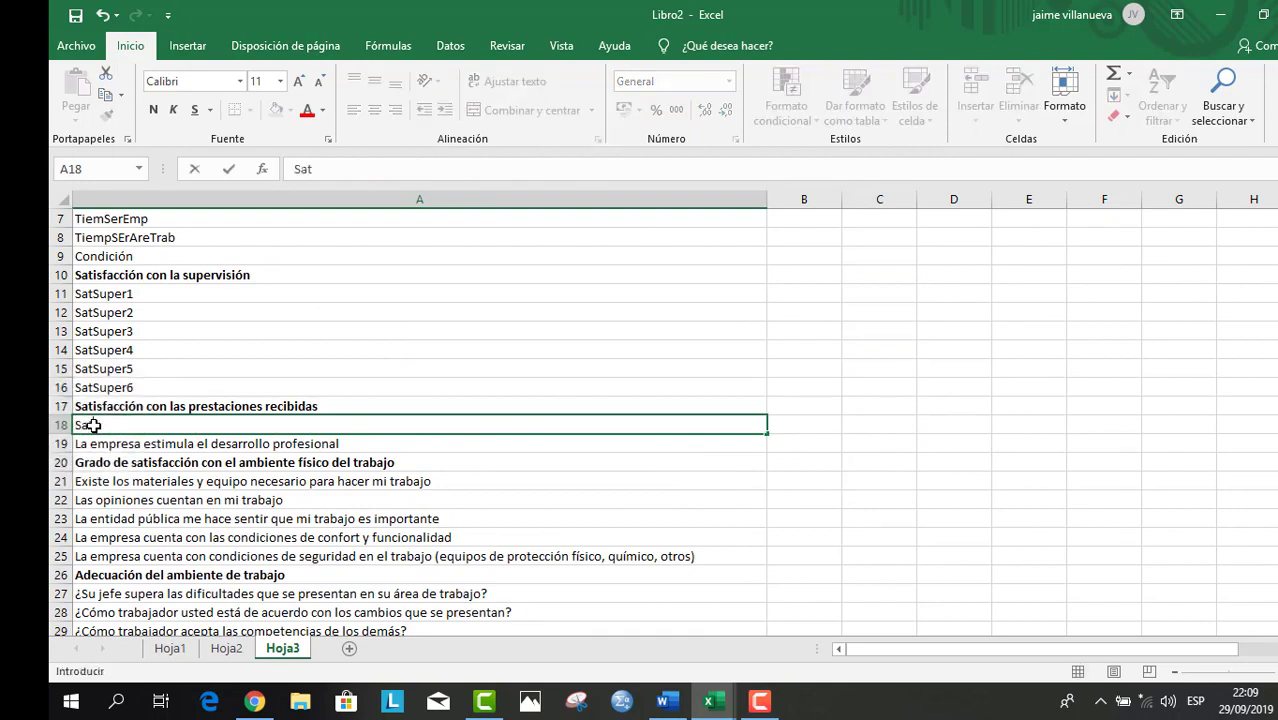
type("PresRec7")
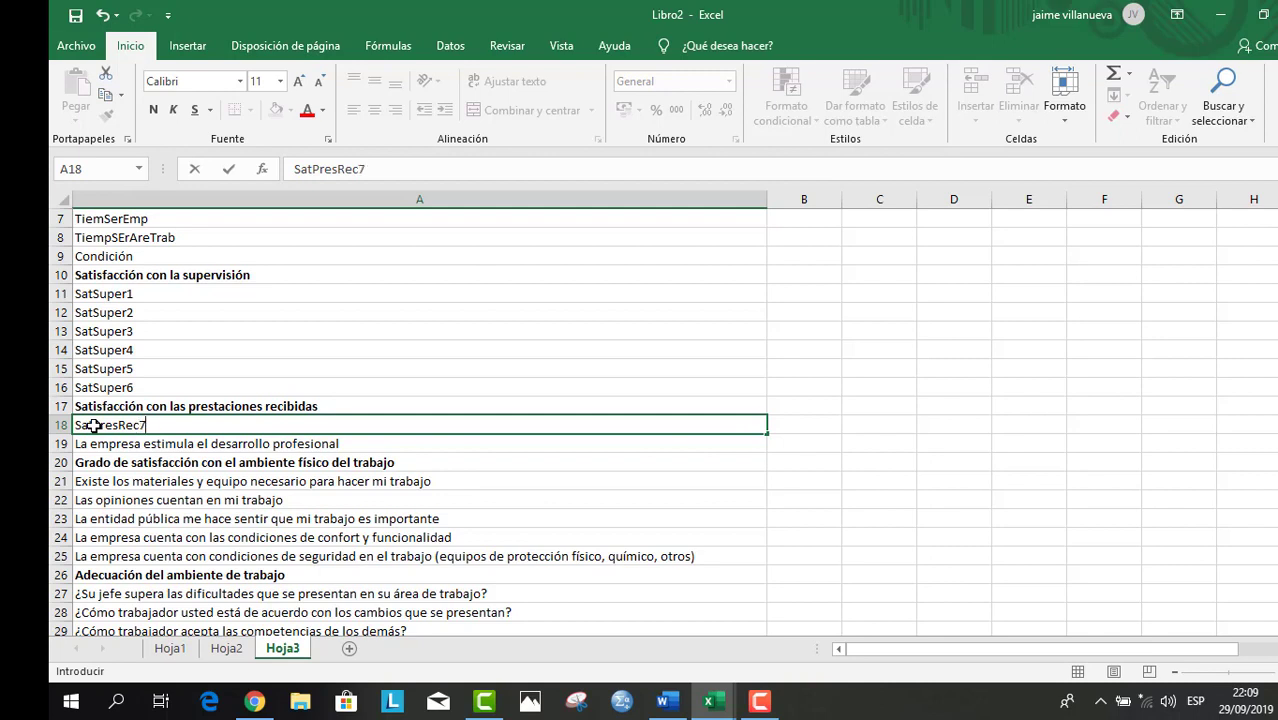
key("Return")
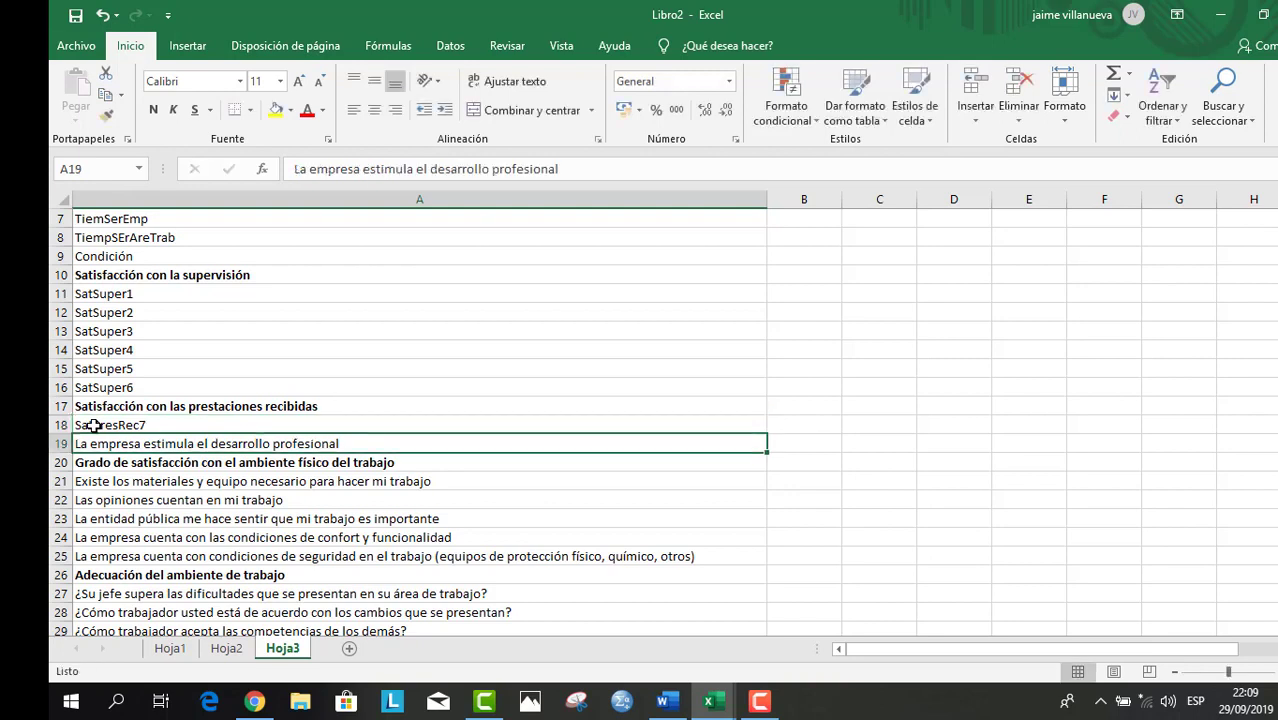
left_click(93, 425)
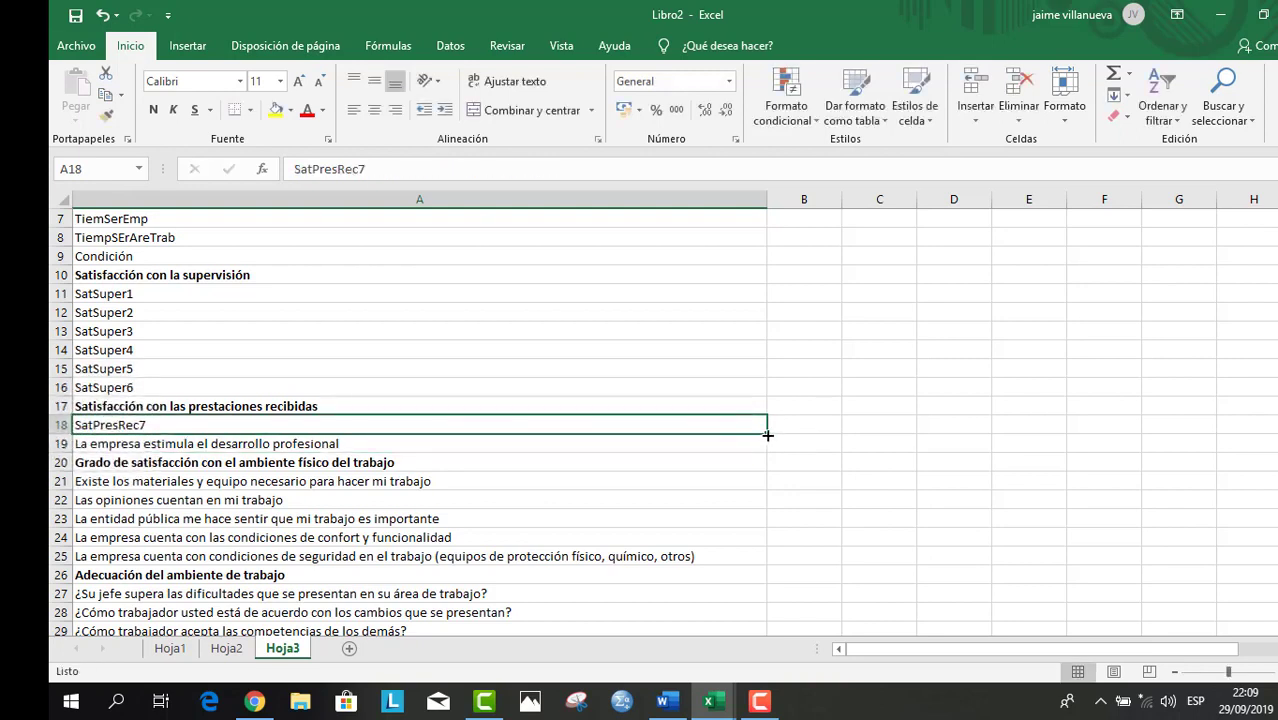
left_click_drag(767, 435, 764, 454)
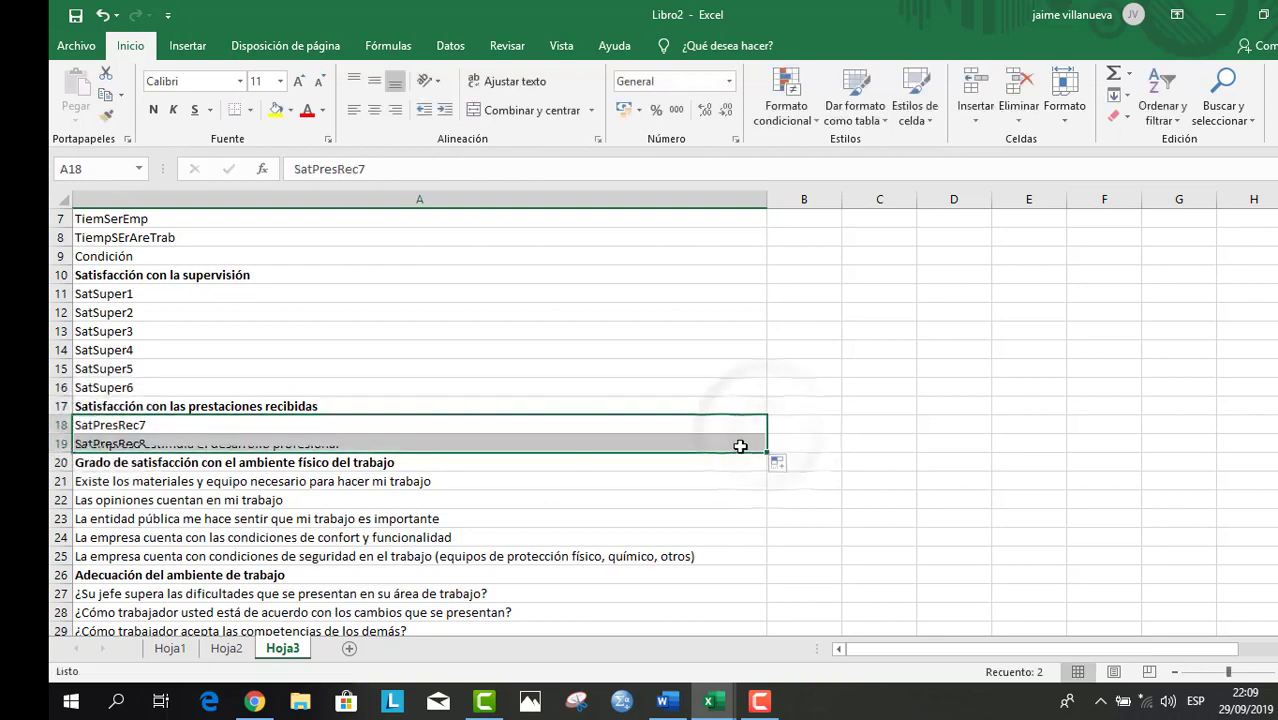
- Replace the first physical environment item in A21 with GraSatAmbFis9 and continue the numbered series down to A25
left_click(135, 478)
type("Grado de satisfacción con el ambiente físico del trabajo")
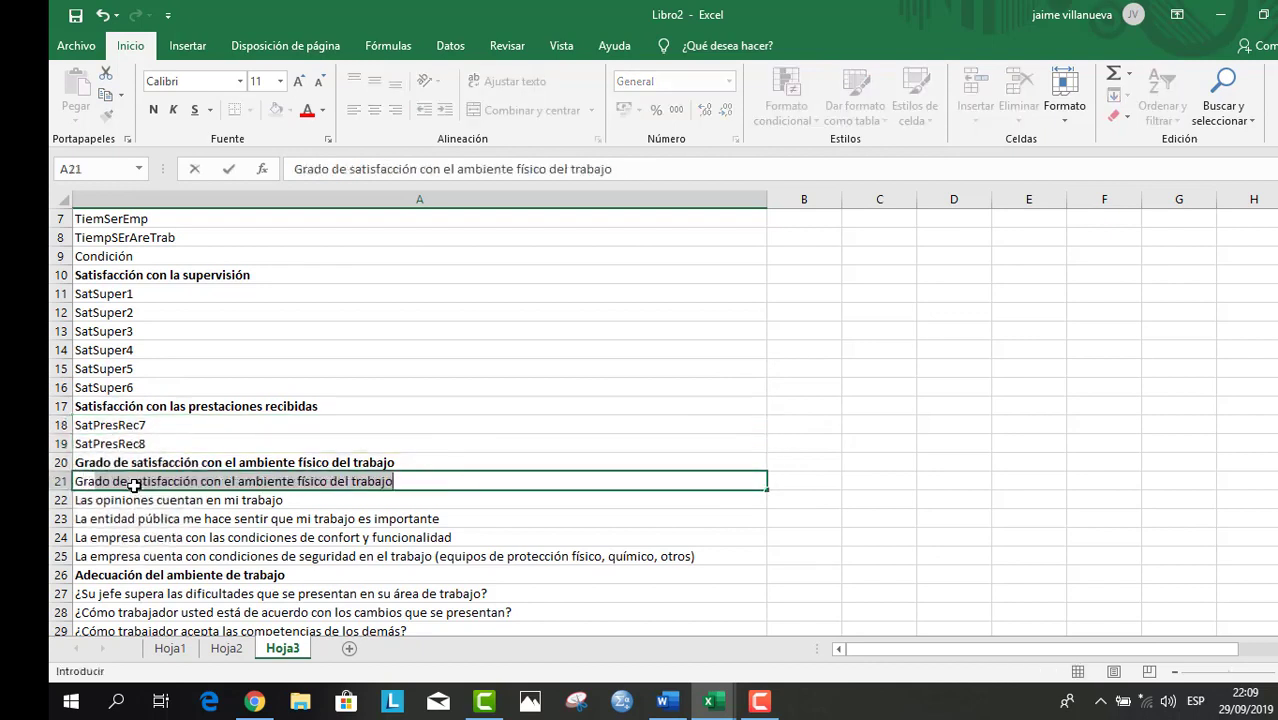
type("SatAmbFis9")
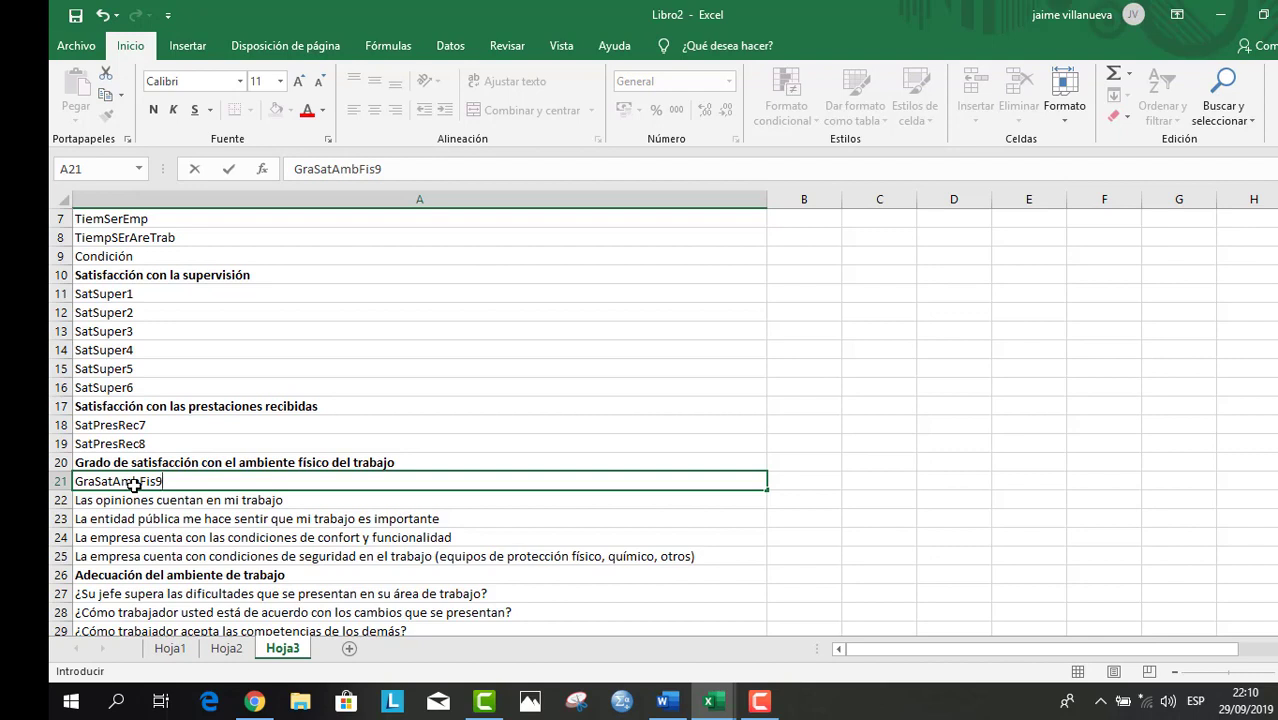
key("Return")
left_click(134, 485)
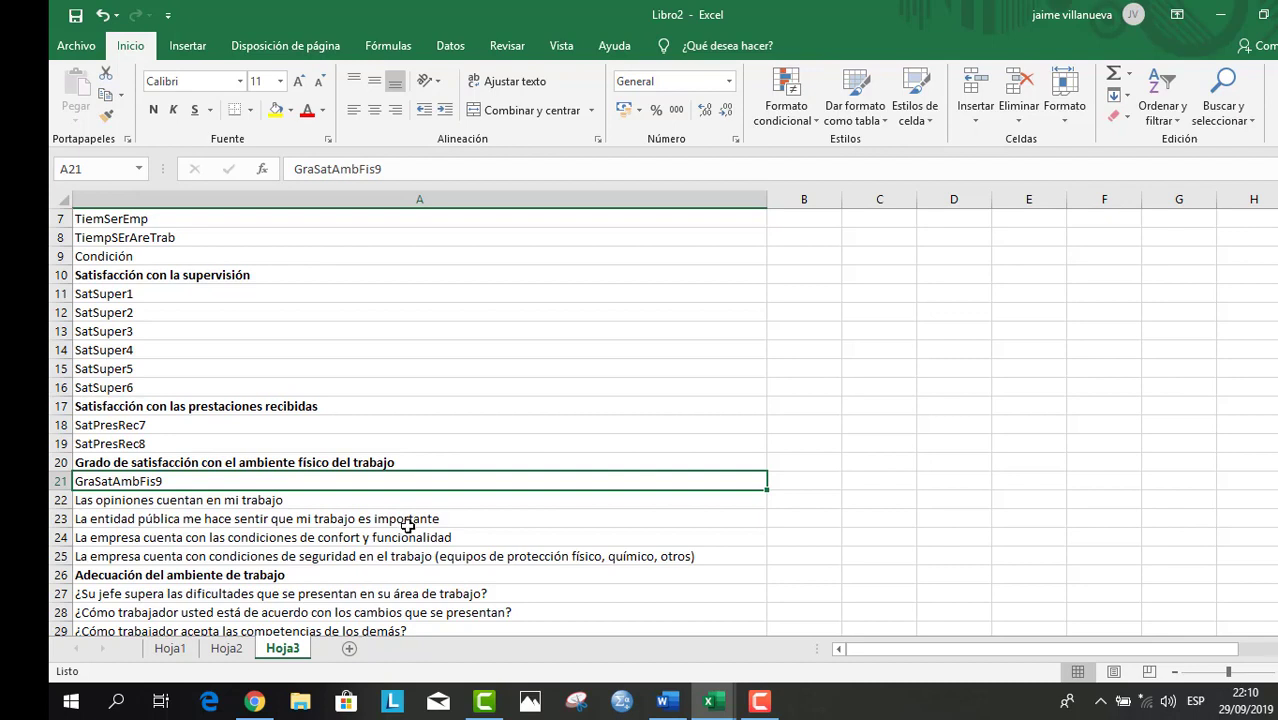
left_click_drag(767, 489, 768, 556)
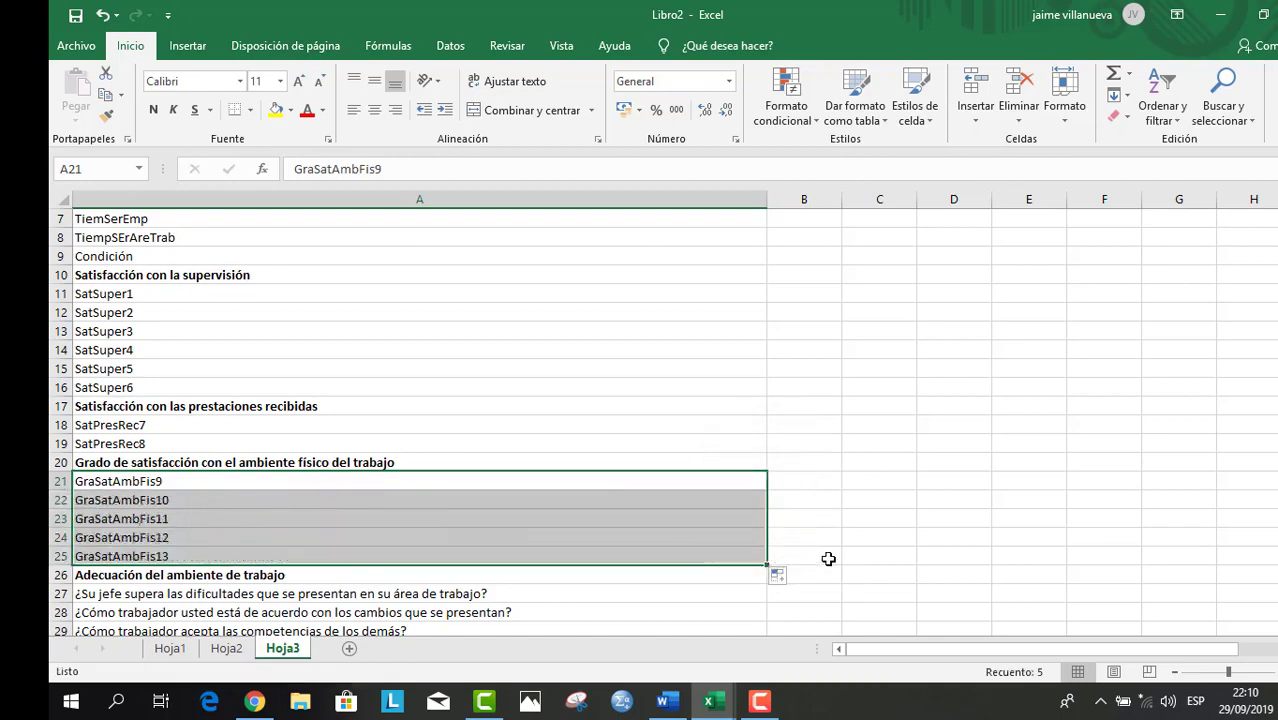
- Replace the first item under Adecuación del ambiente de trabajo in A27 with AdeAmbTra14 and continue the series down to A30
scroll(830, 559, "down", 1)
left_click(88, 538)
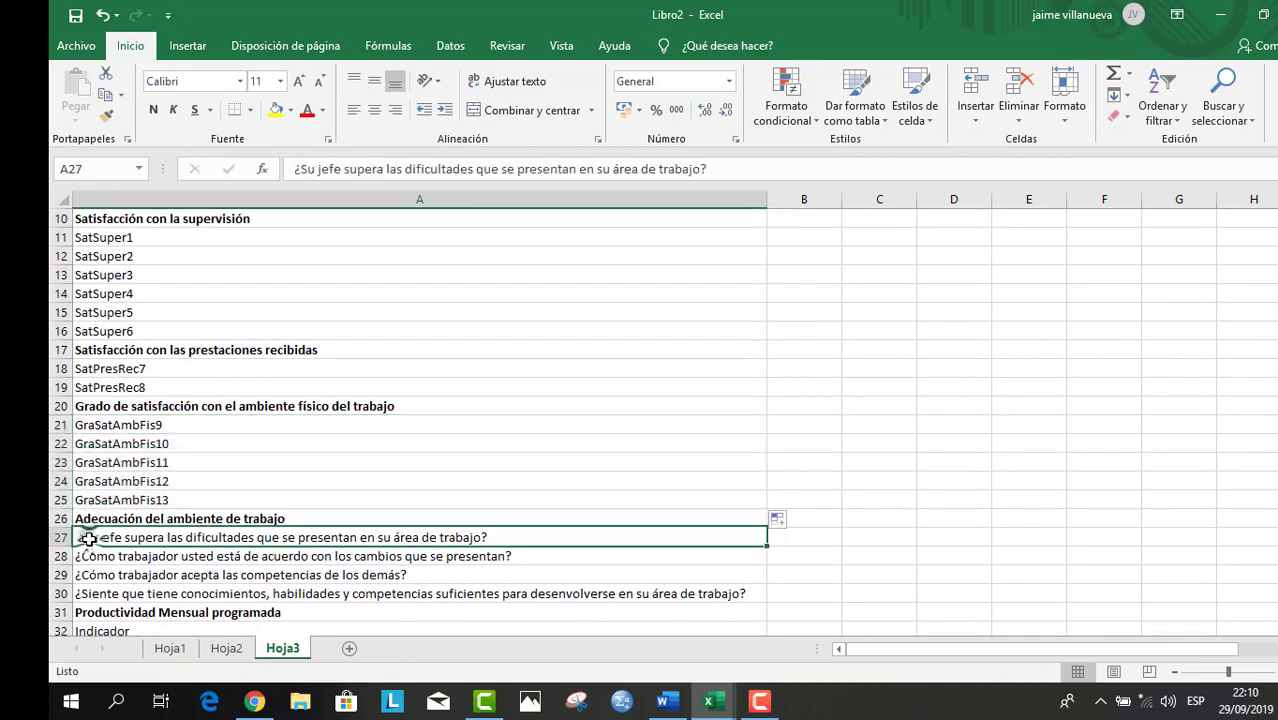
key("ctrl+apostrophe")
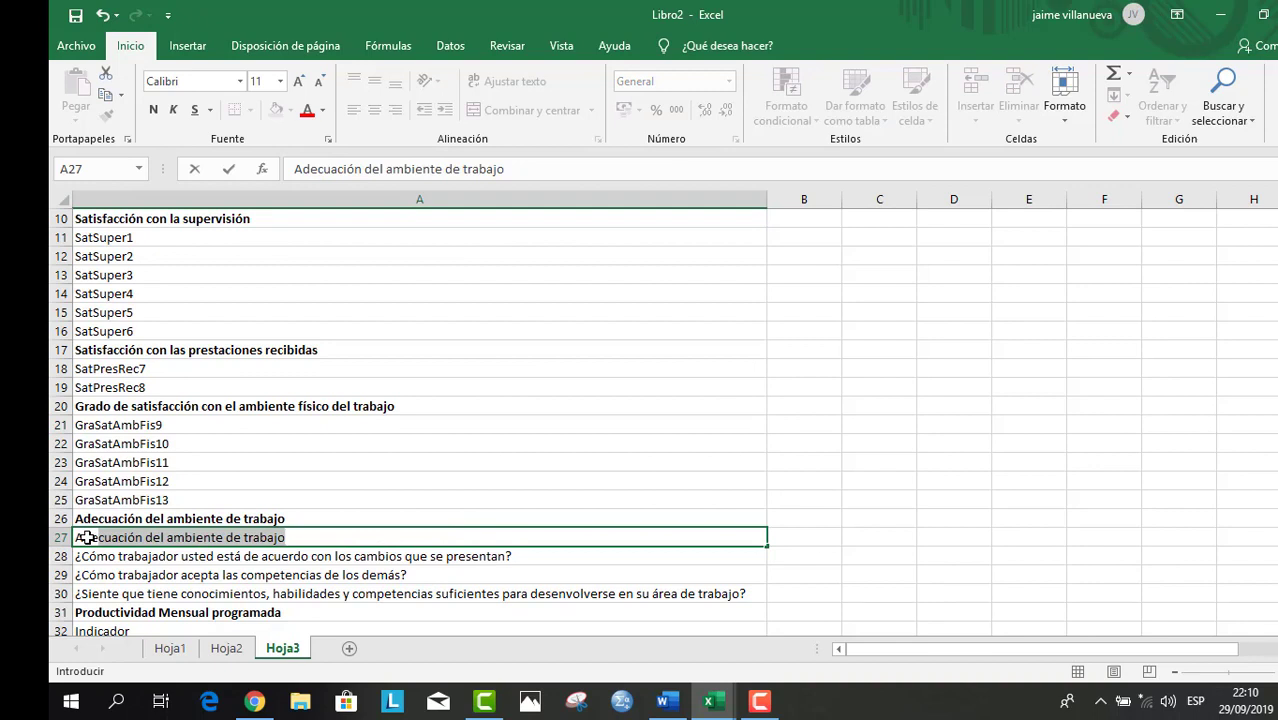
type("deAmbTra14")
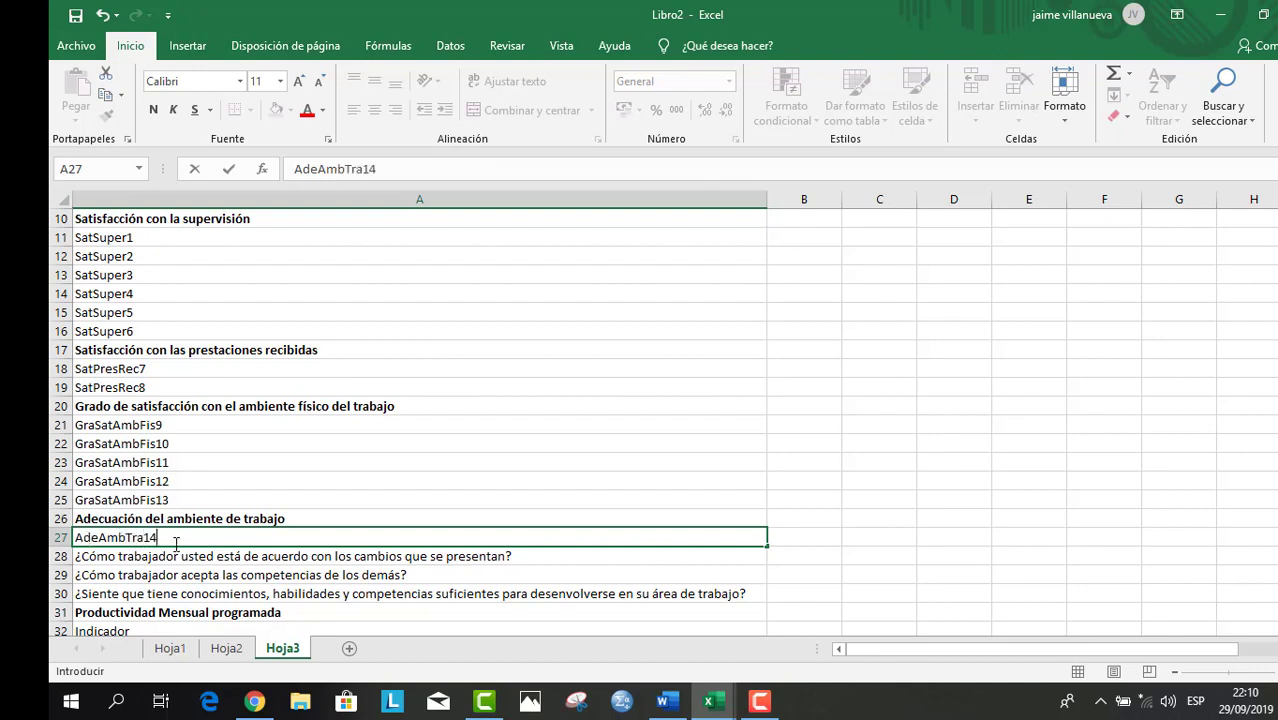
key("Return")
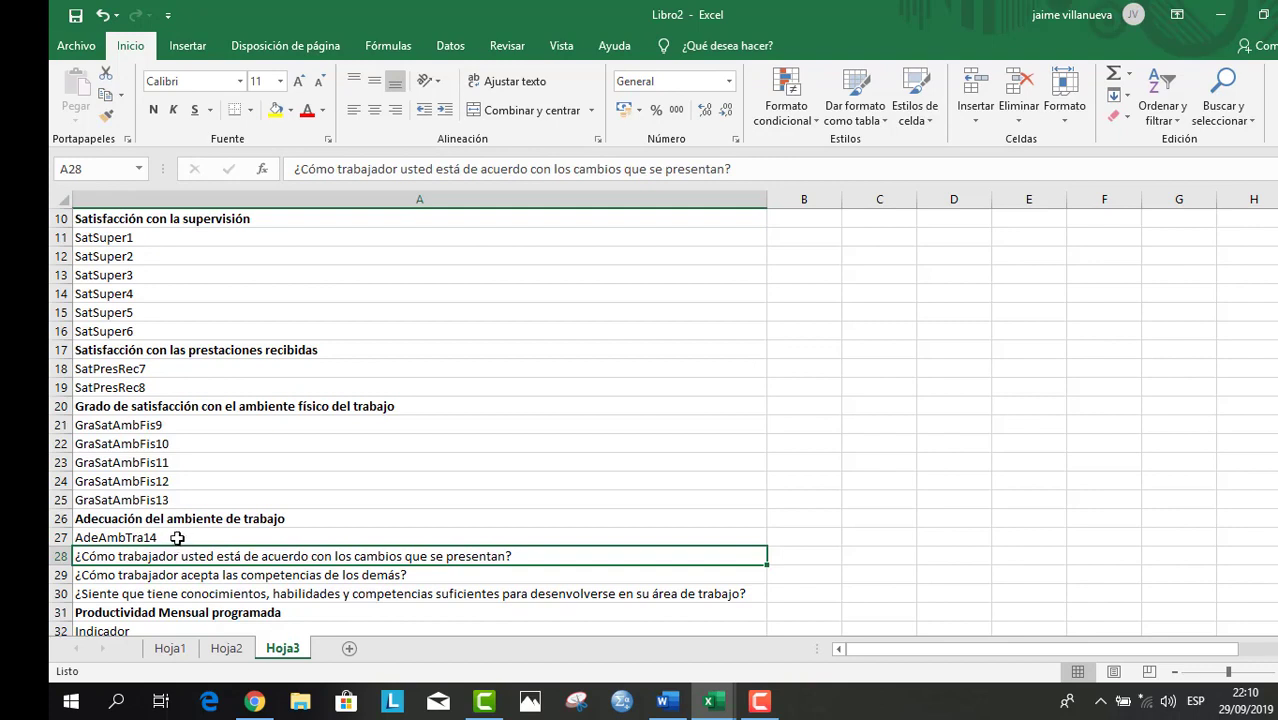
left_click(177, 537)
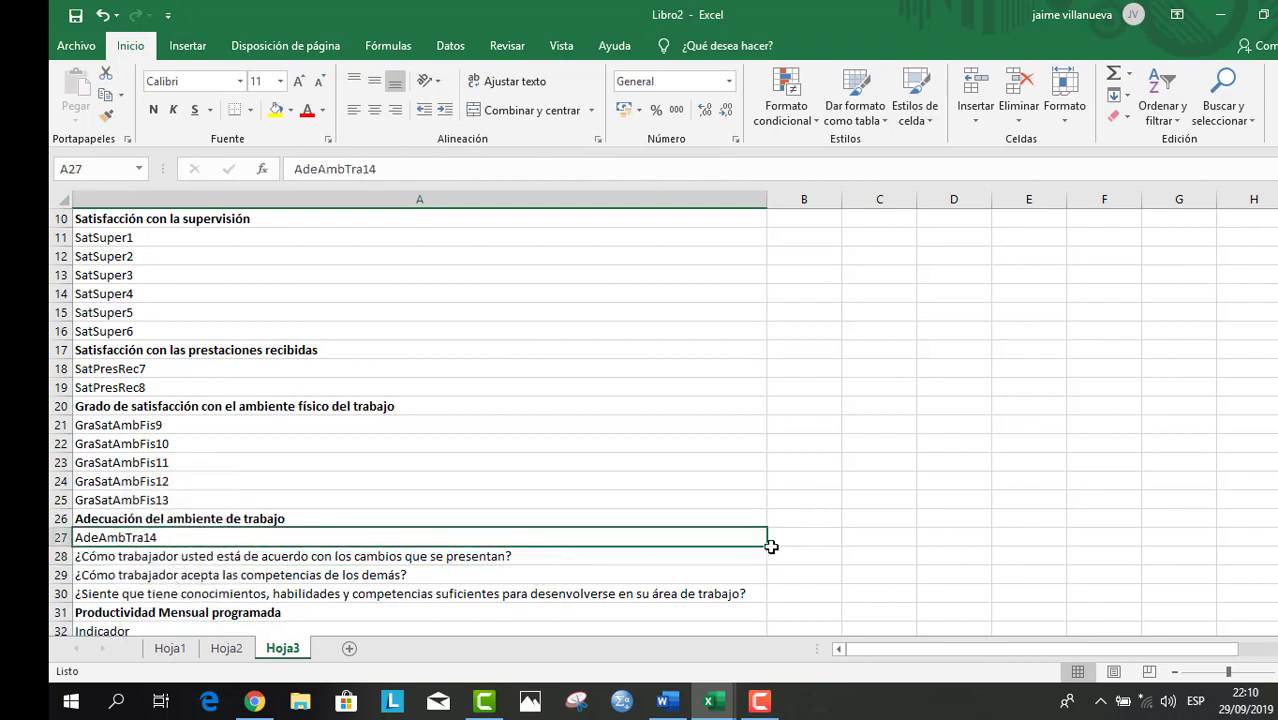
left_click_drag(765, 546, 772, 602)
- Copy the entire contents of Hoja3 and paste them into a new sheet, Hoja4, starting at A1
scroll(824, 564, "down", 3)
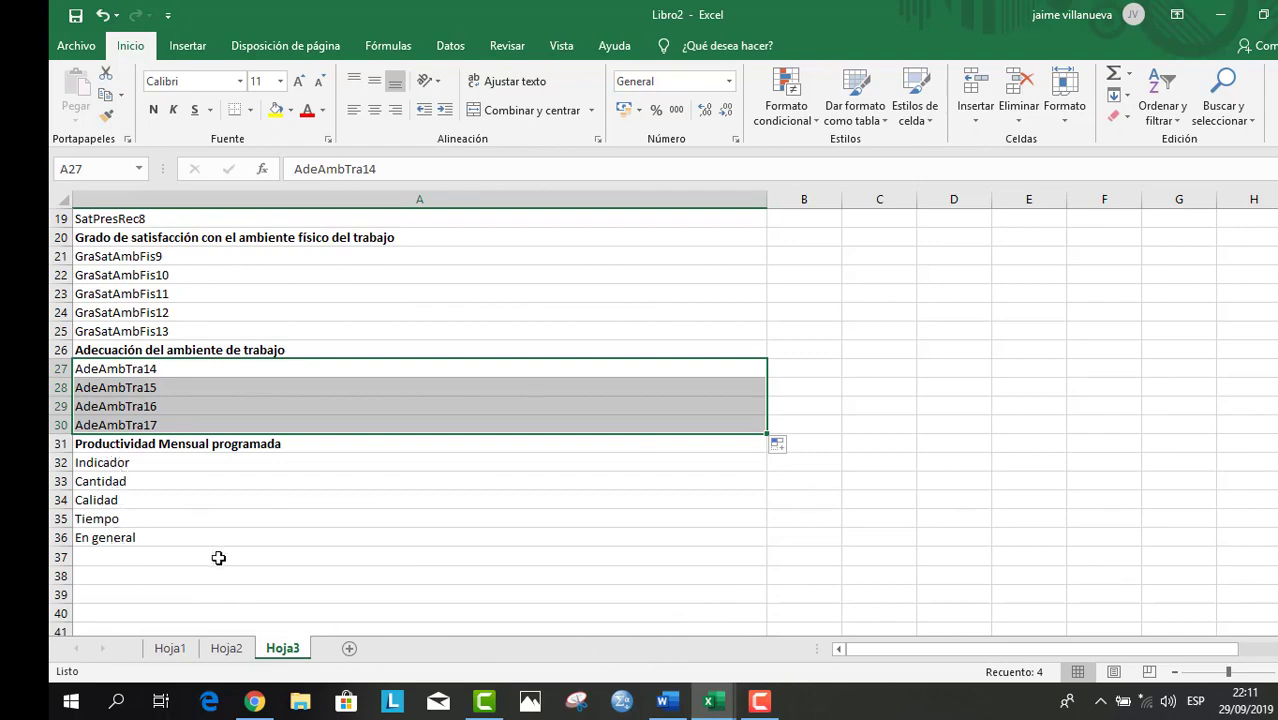
scroll(246, 569, "up", 1)
scroll(246, 569, "up", 5)
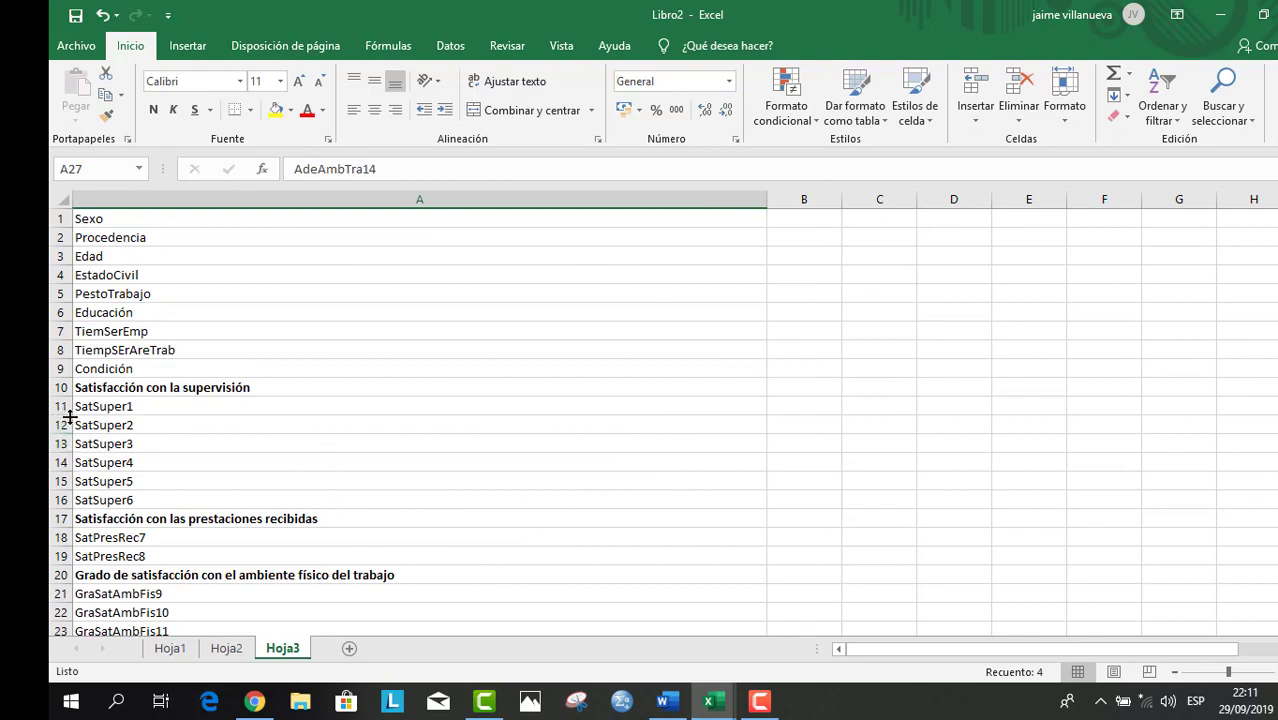
left_click(63, 201)
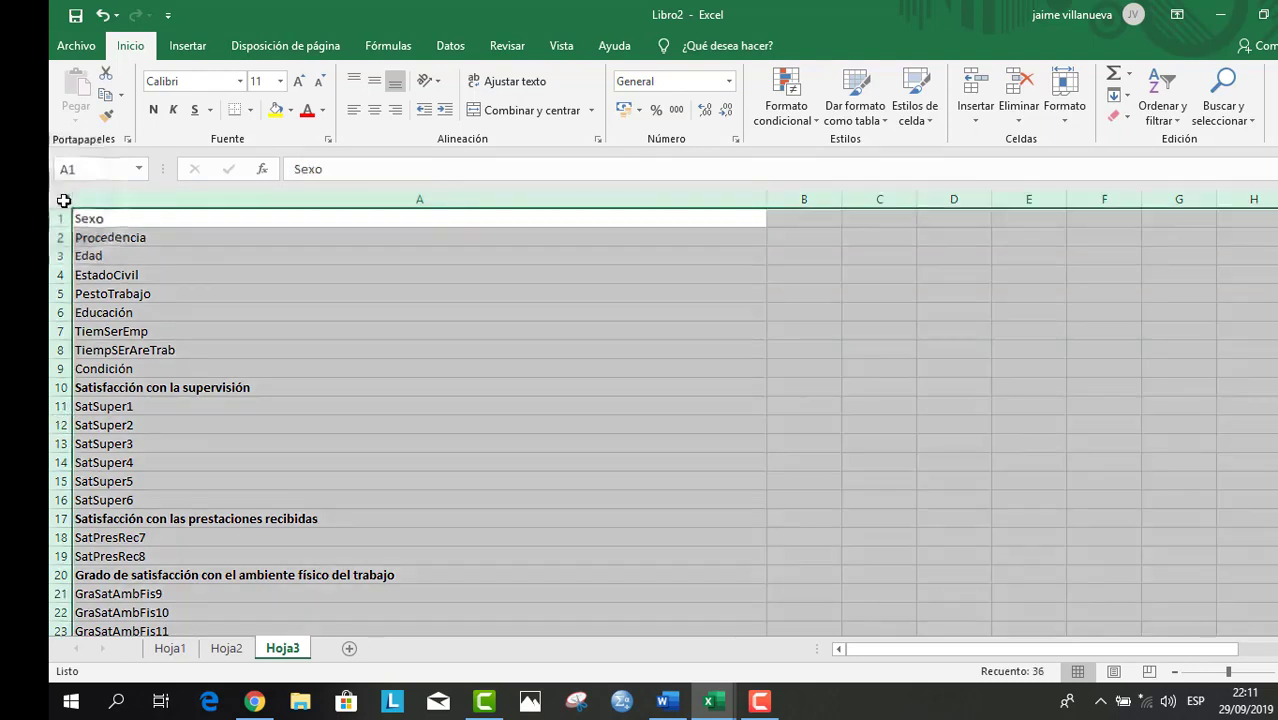
key("ctrl+c")
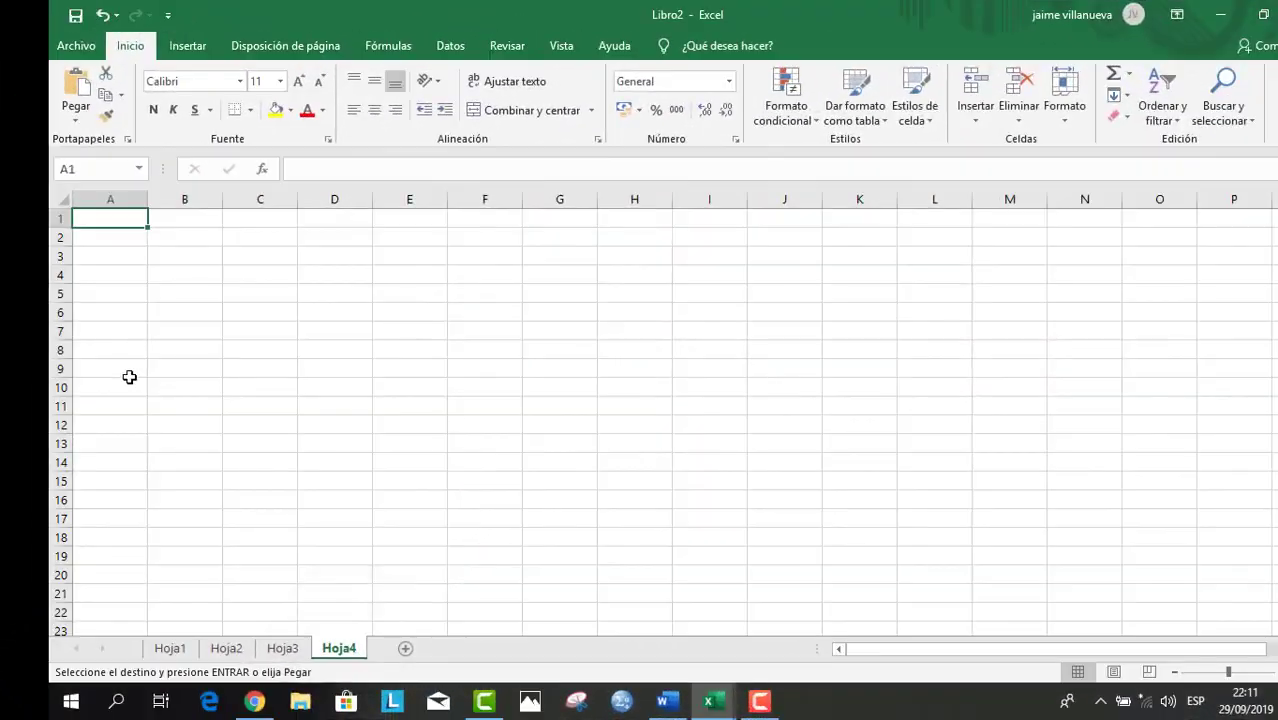
key("ctrl+a")
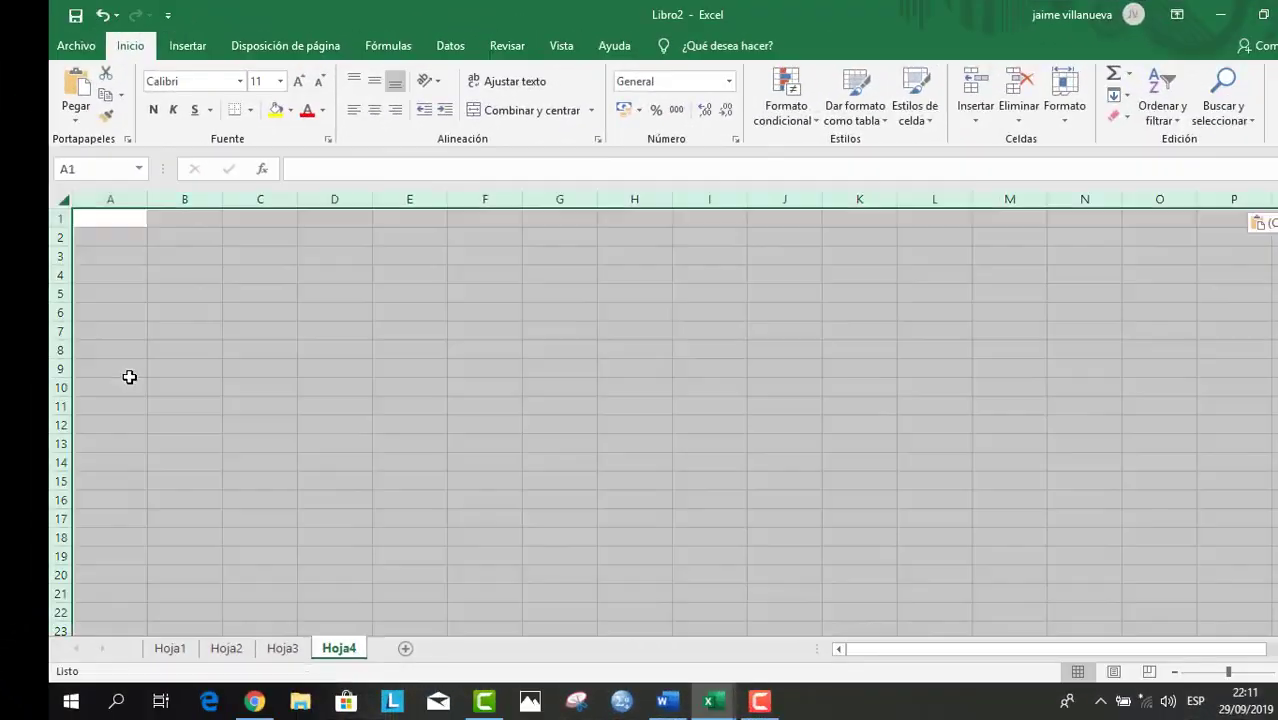
- Paste the copied variable list into Hoja4 and delete its Satisfacción con la supervisión heading row
key("ctrl+v")
left_click(61, 388)
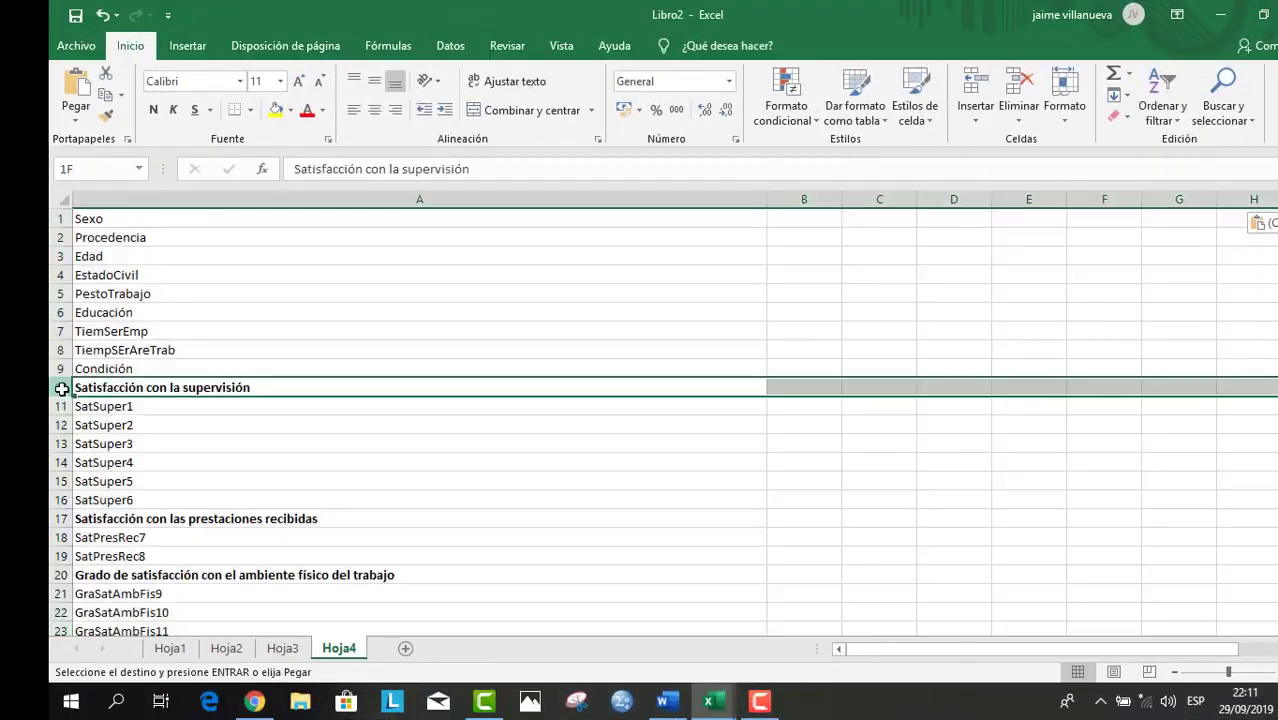
right_click(63, 391)
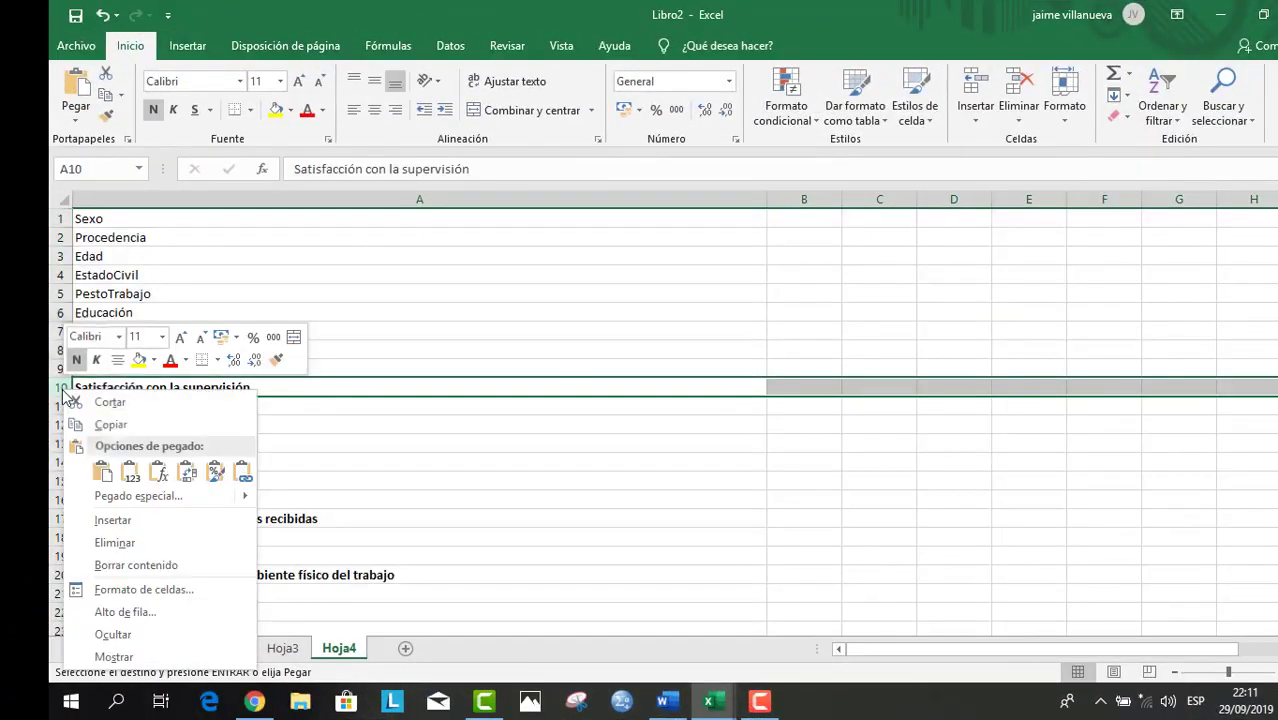
left_click(108, 543)
- Delete the heading rows Satisfacción con las prestaciones recibidas and Grado de satisfacción con el ambiente físico del trabajo from Hoja4
left_click(59, 499)
right_click(59, 499)
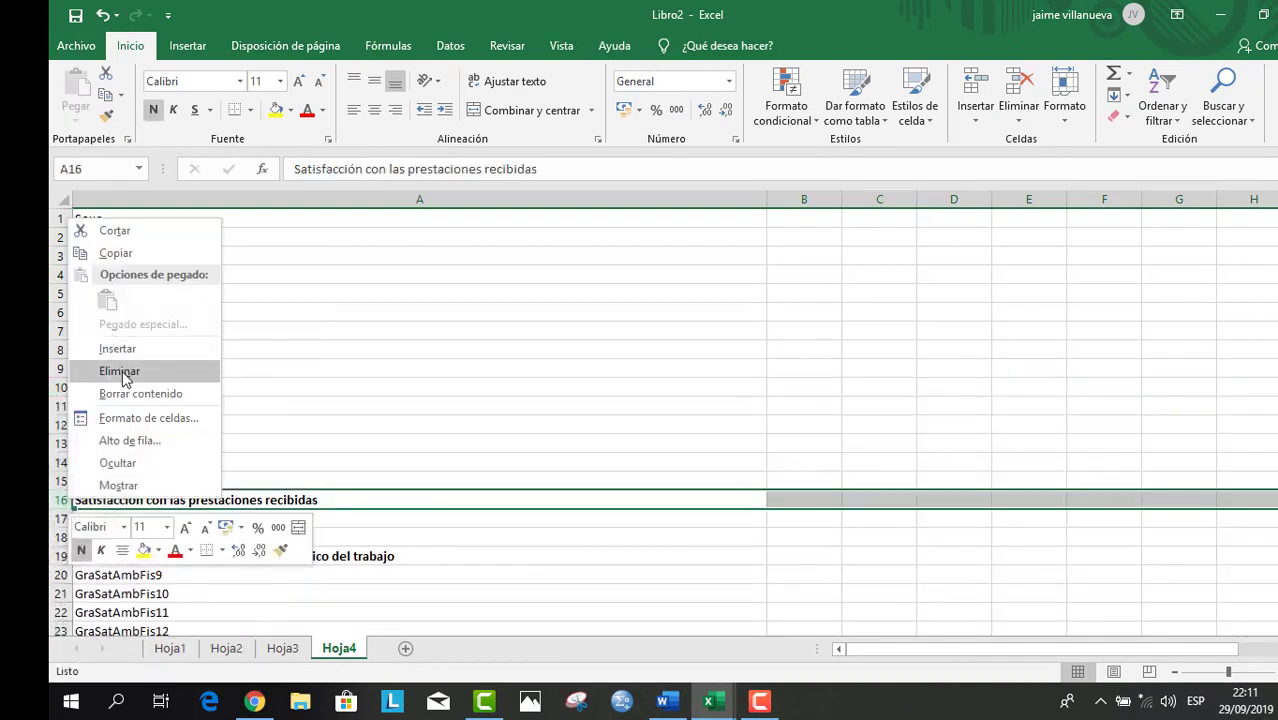
left_click(119, 370)
left_click(57, 537)
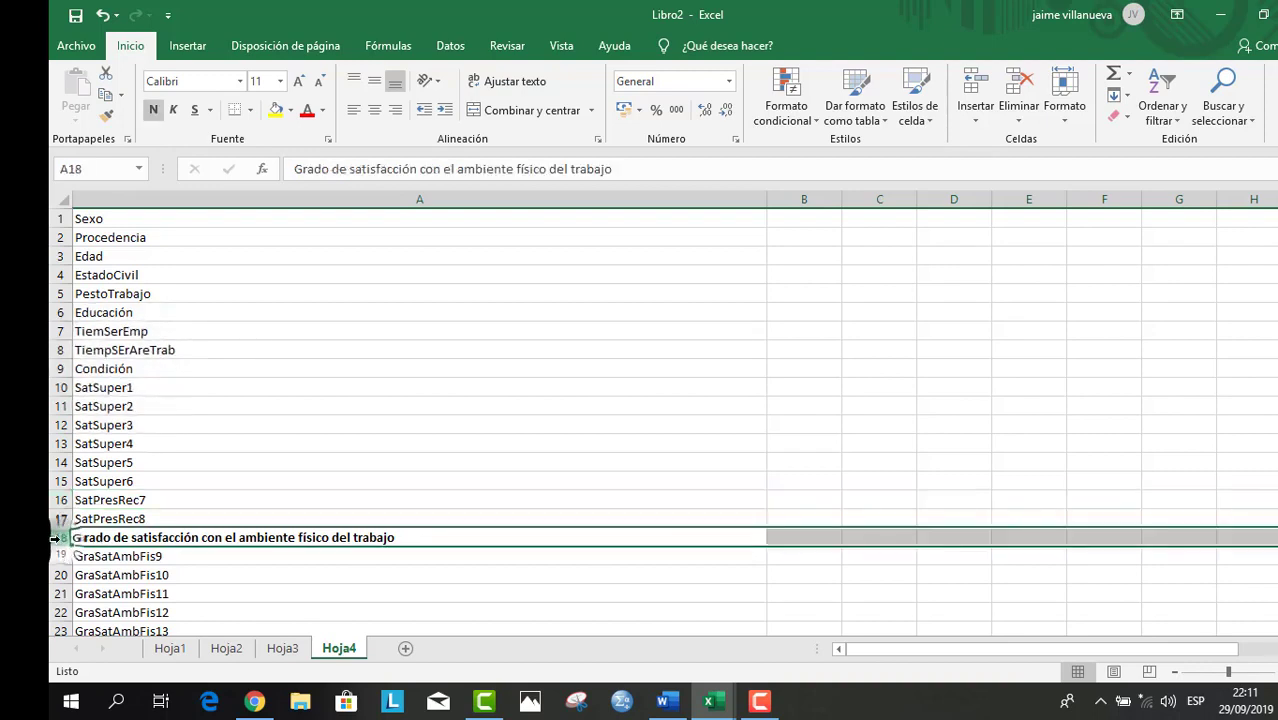
right_click(57, 537)
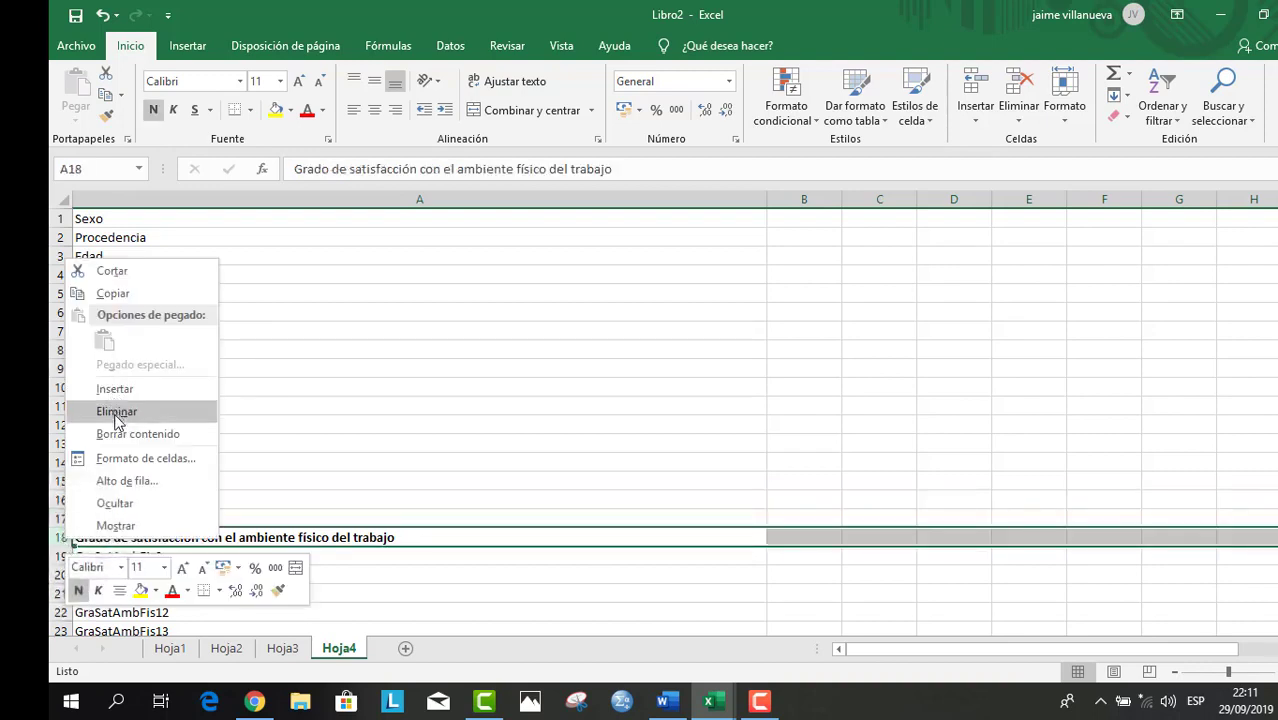
left_click(116, 410)
- Delete the heading rows Adecuación del ambiente de trabajo and Productividad Mensual programada from Hoja4
scroll(86, 568, "down", 2)
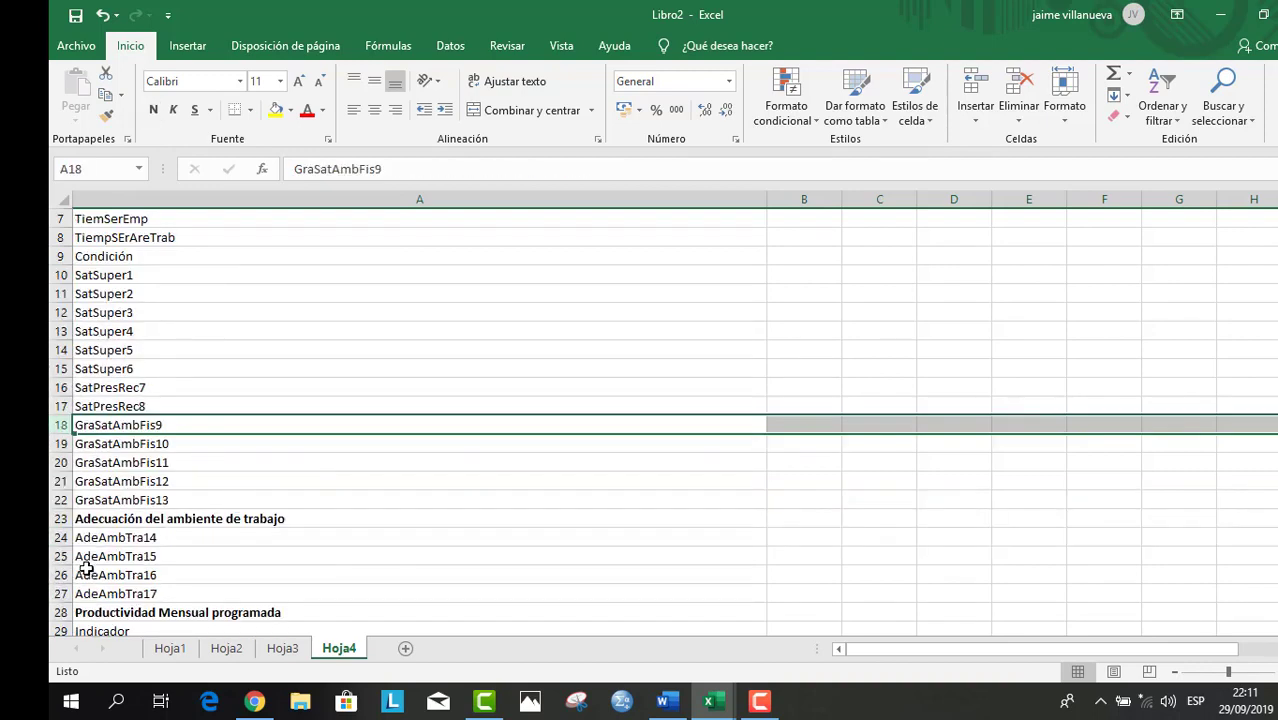
left_click(57, 519)
right_click(58, 519)
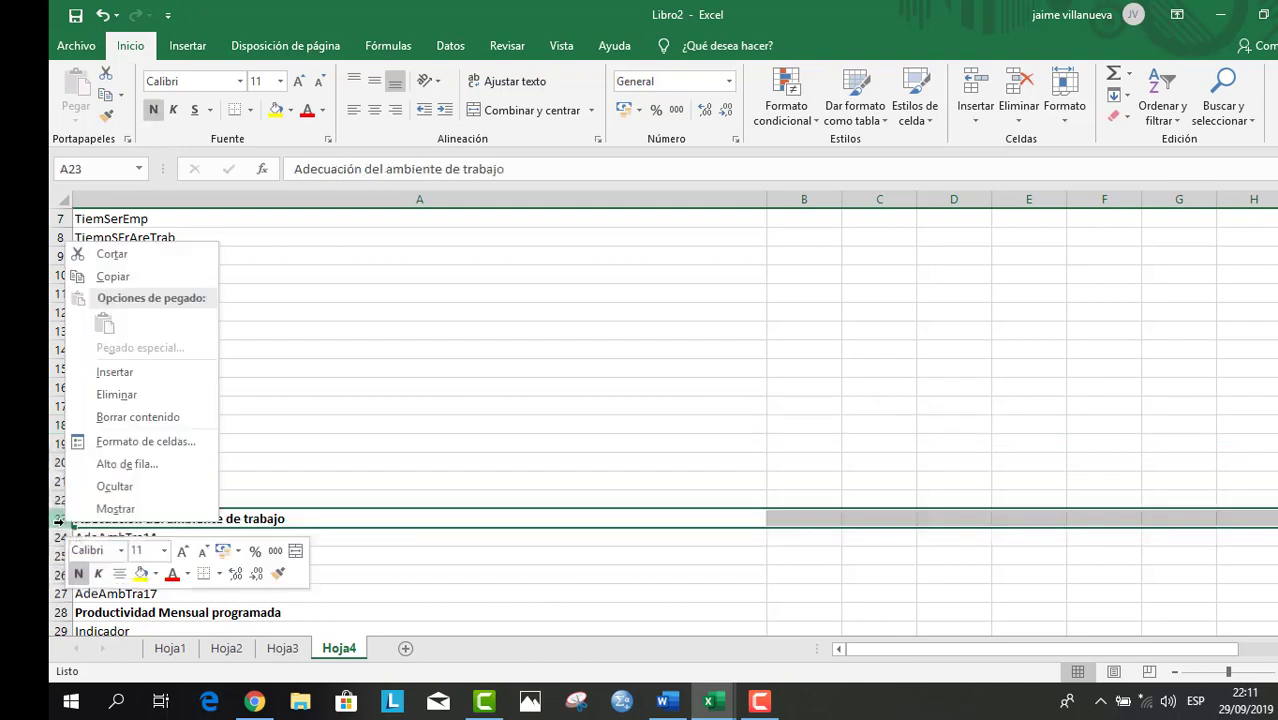
left_click(116, 394)
scroll(110, 450, "down", 2)
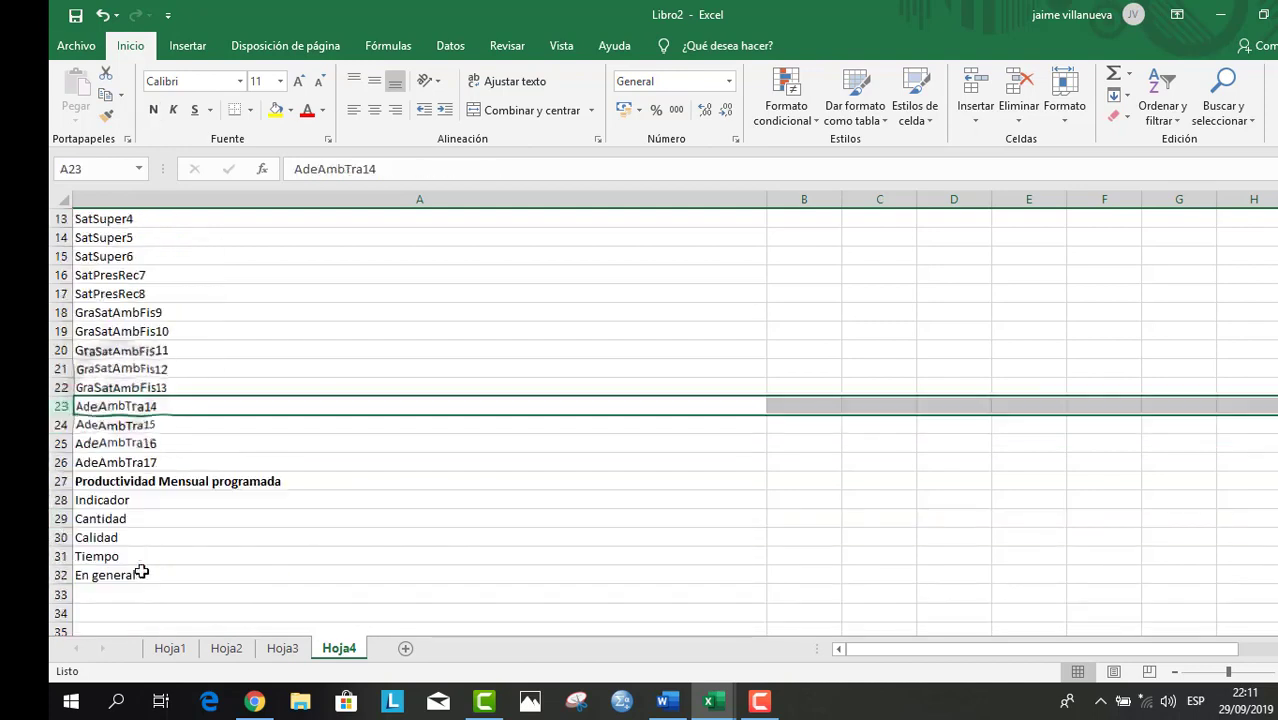
left_click(60, 481)
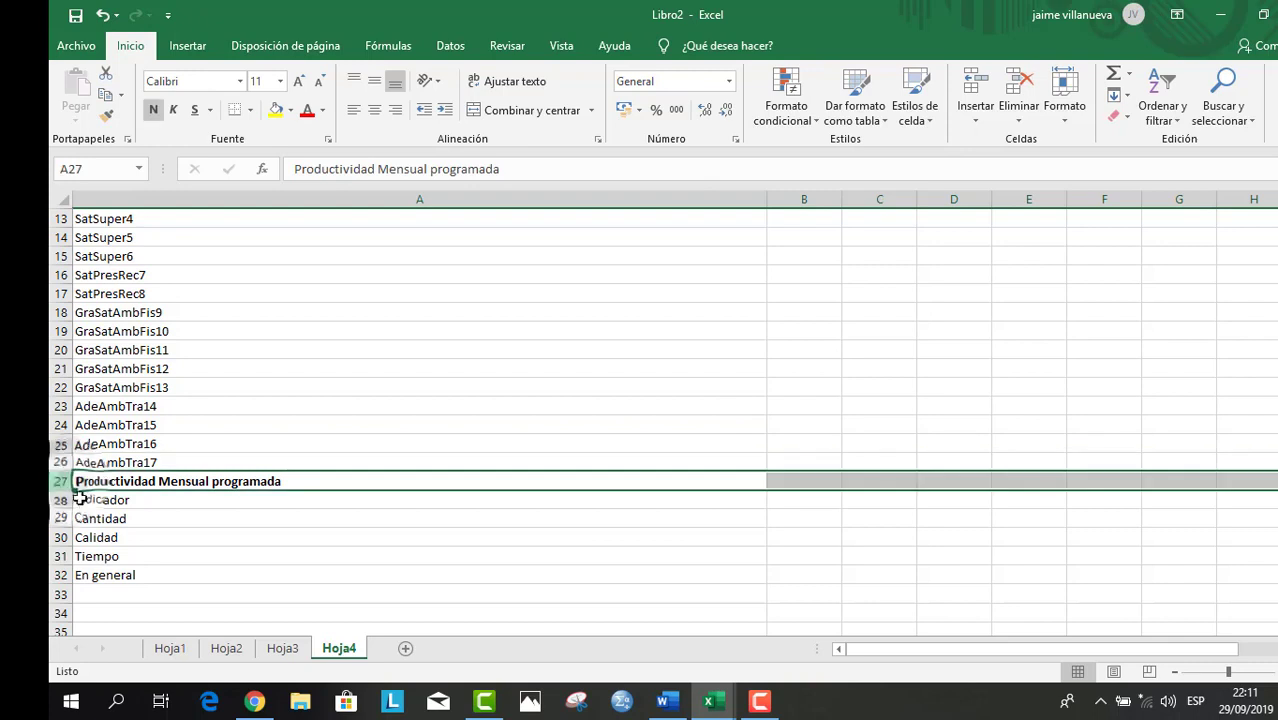
right_click(60, 481)
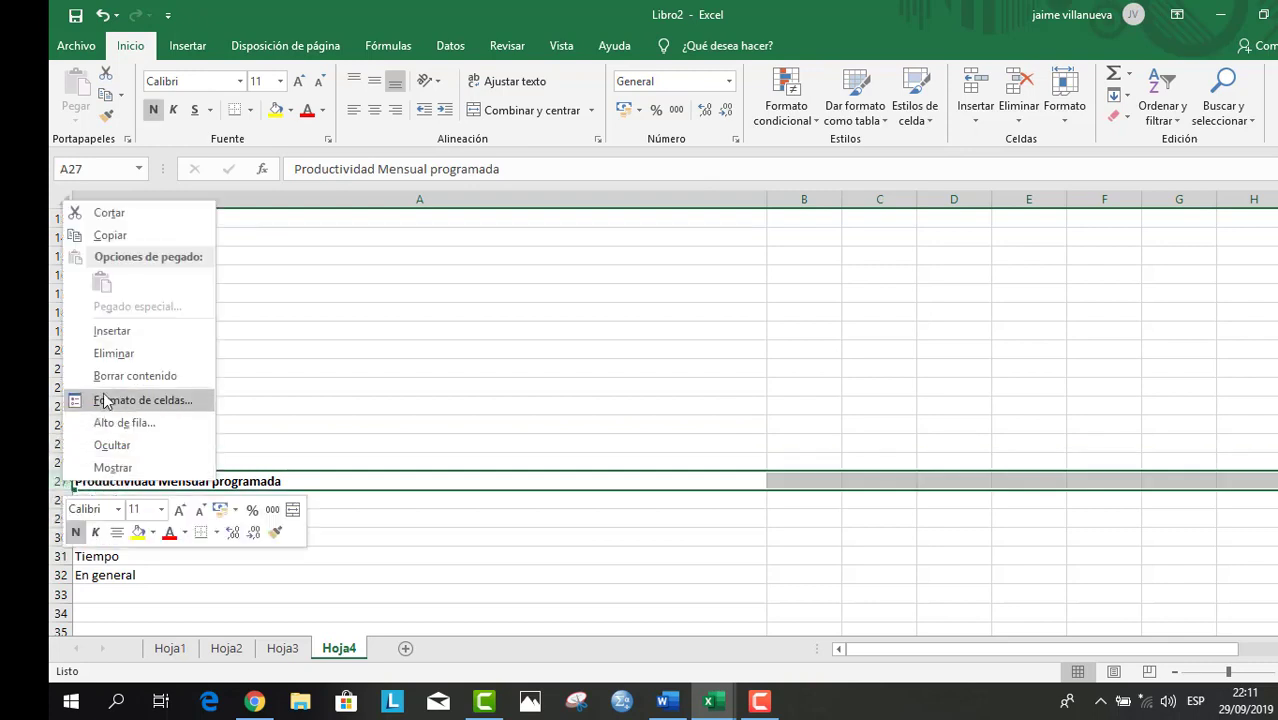
left_click(115, 355)
- Check the Productividad Mensual programada table in the Word survey and delete the Indicador row from Hoja4 of Libro2 in Excel
scroll(566, 571, "up", 4)
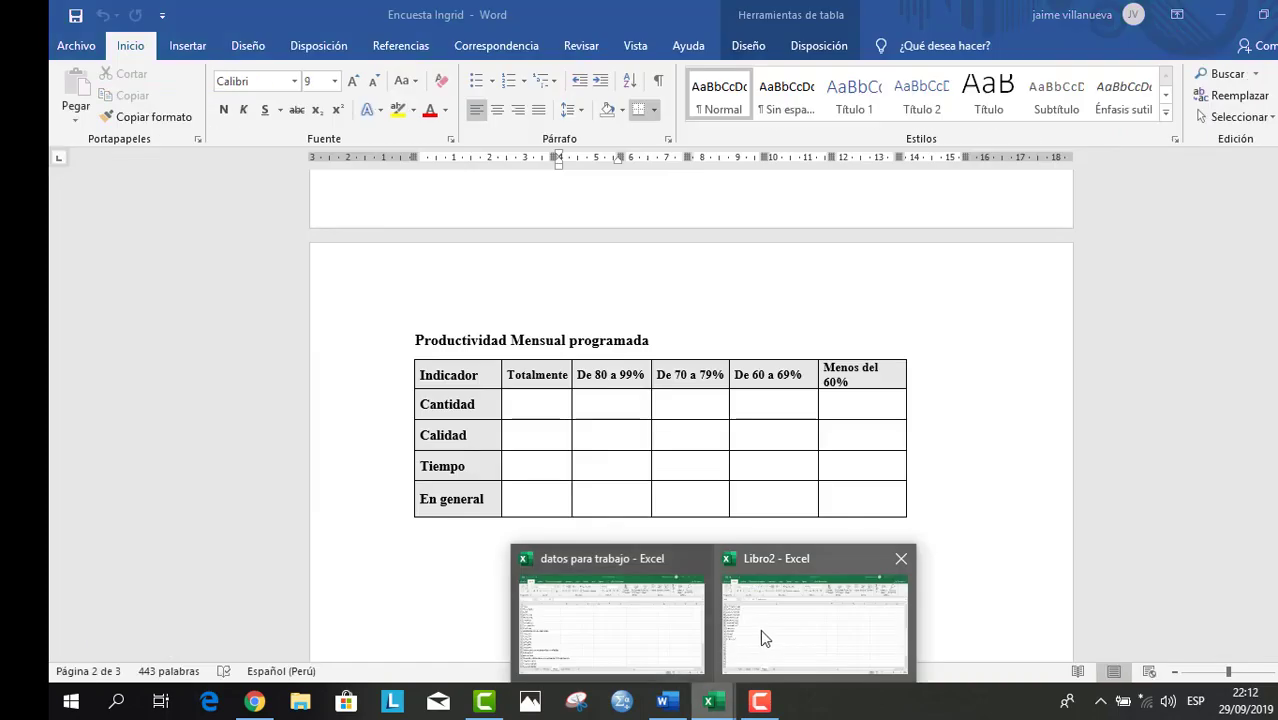
left_click(764, 634)
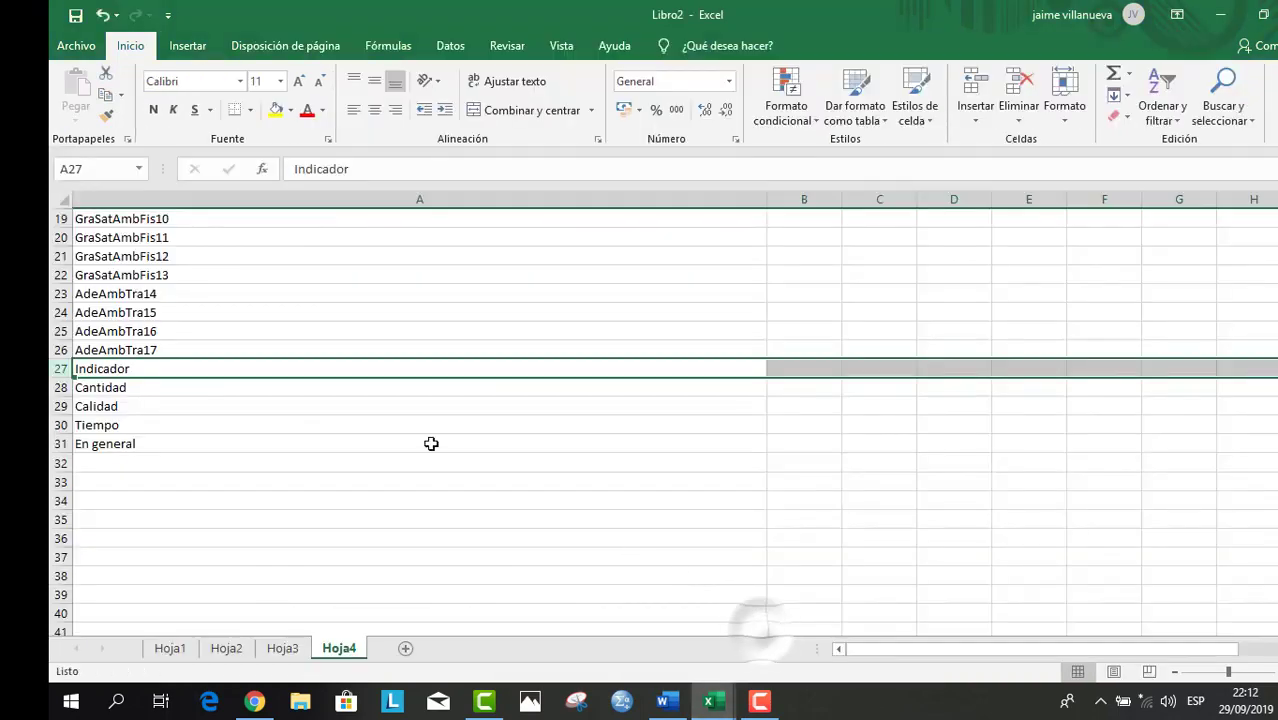
right_click(62, 368)
left_click(115, 523)
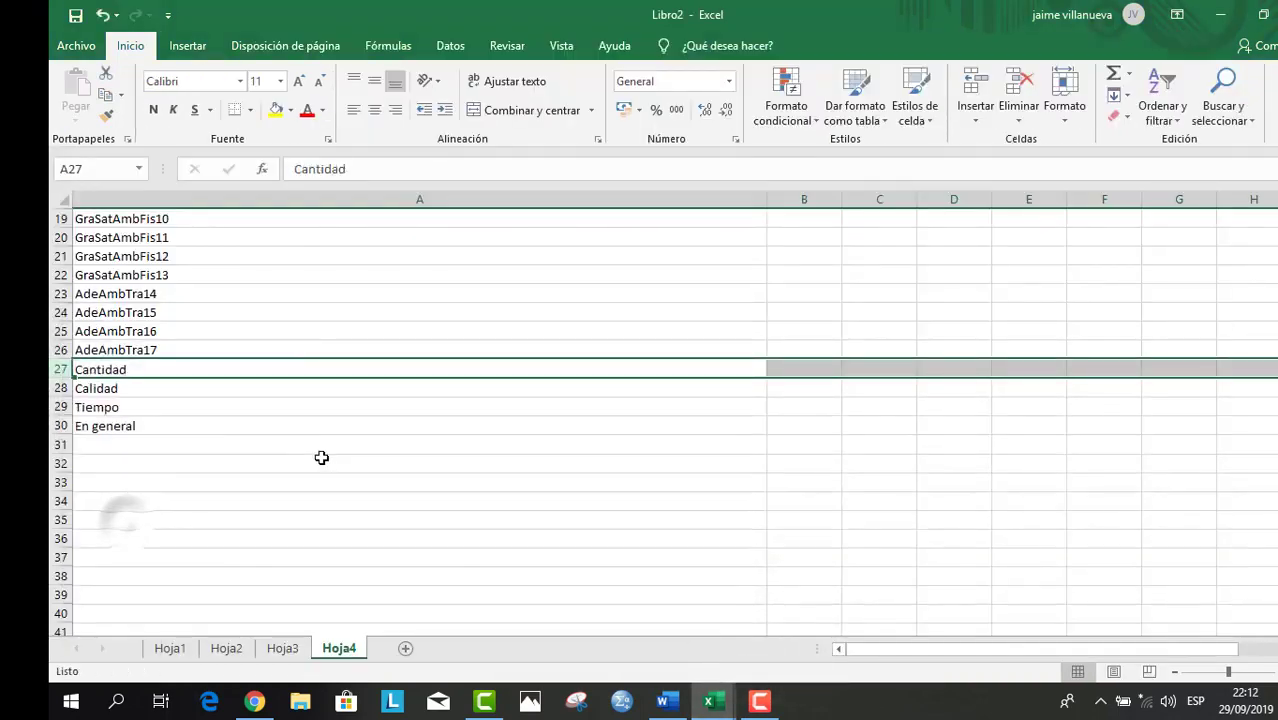
left_click(362, 462)
scroll(362, 462, "up", 6)
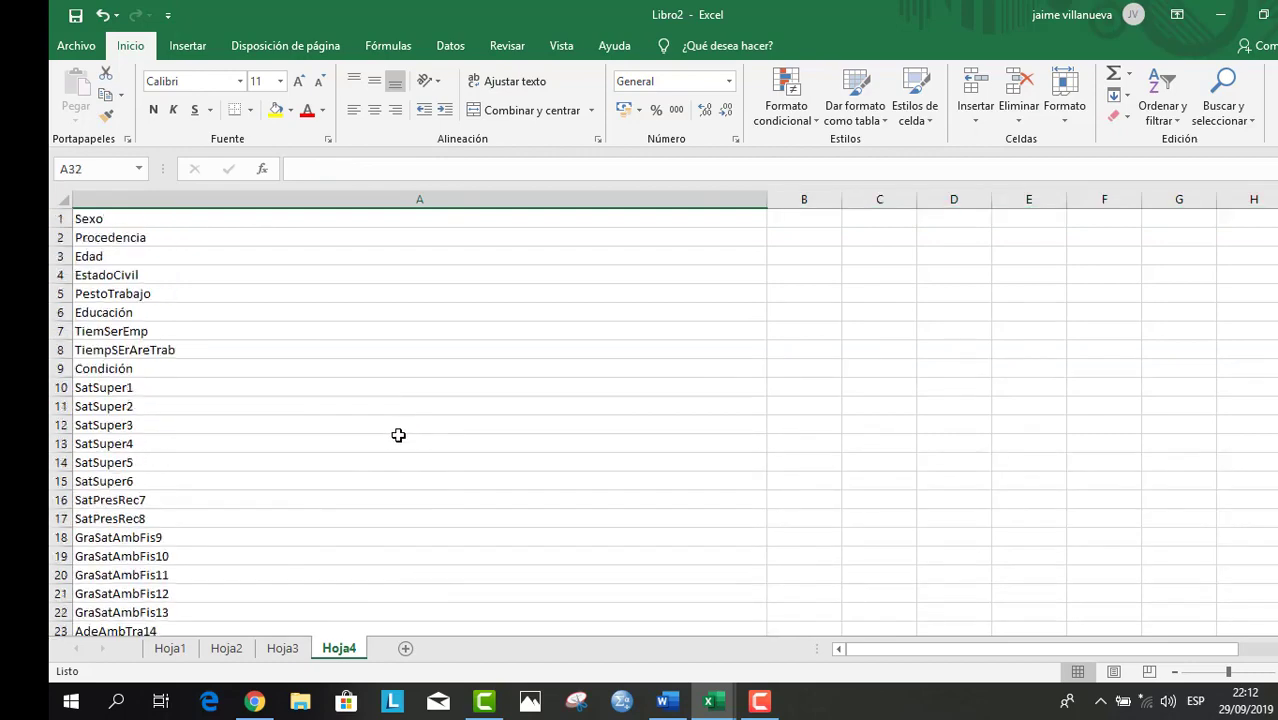
scroll(383, 459, "down", 6)
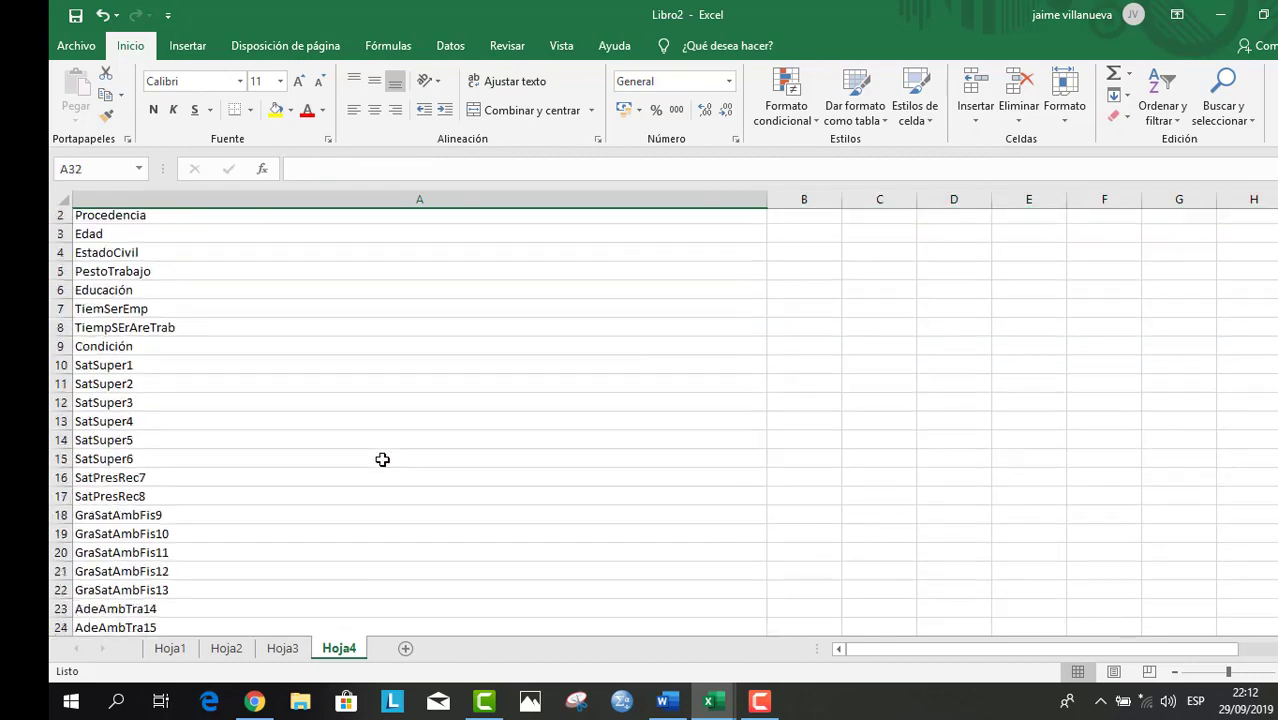
scroll(381, 460, "up", 2)
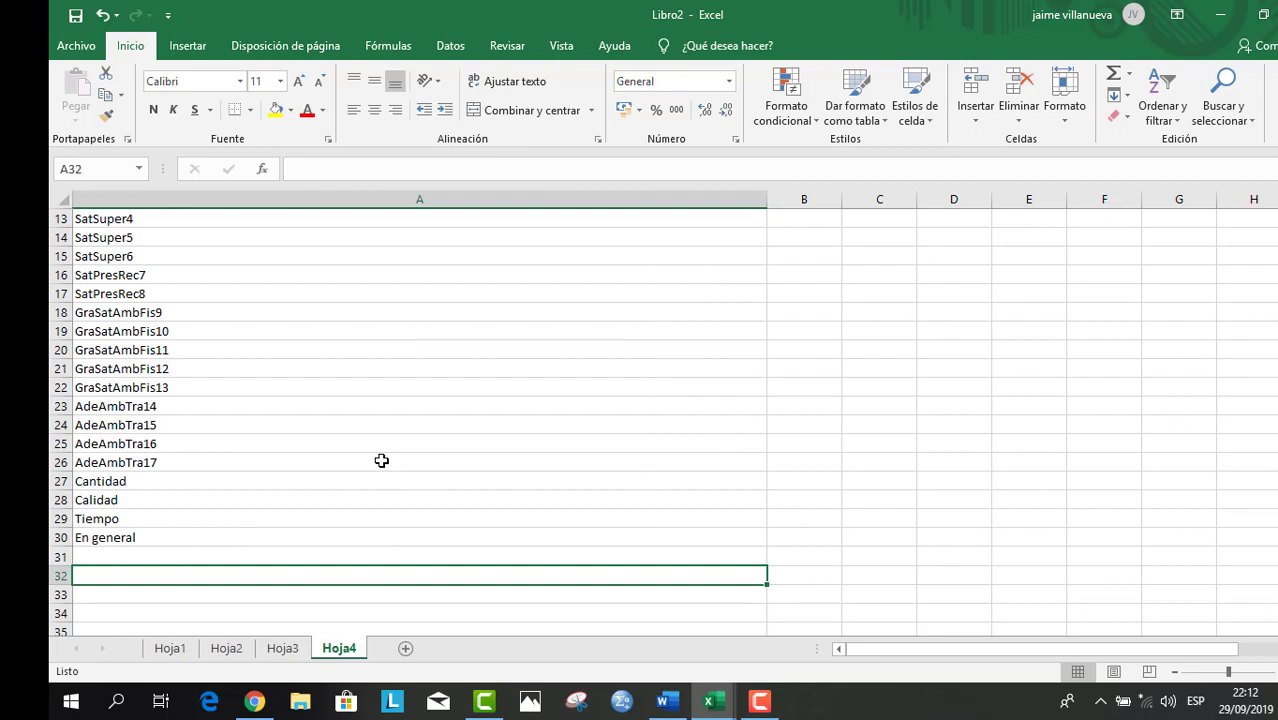
scroll(383, 463, "up", 1)
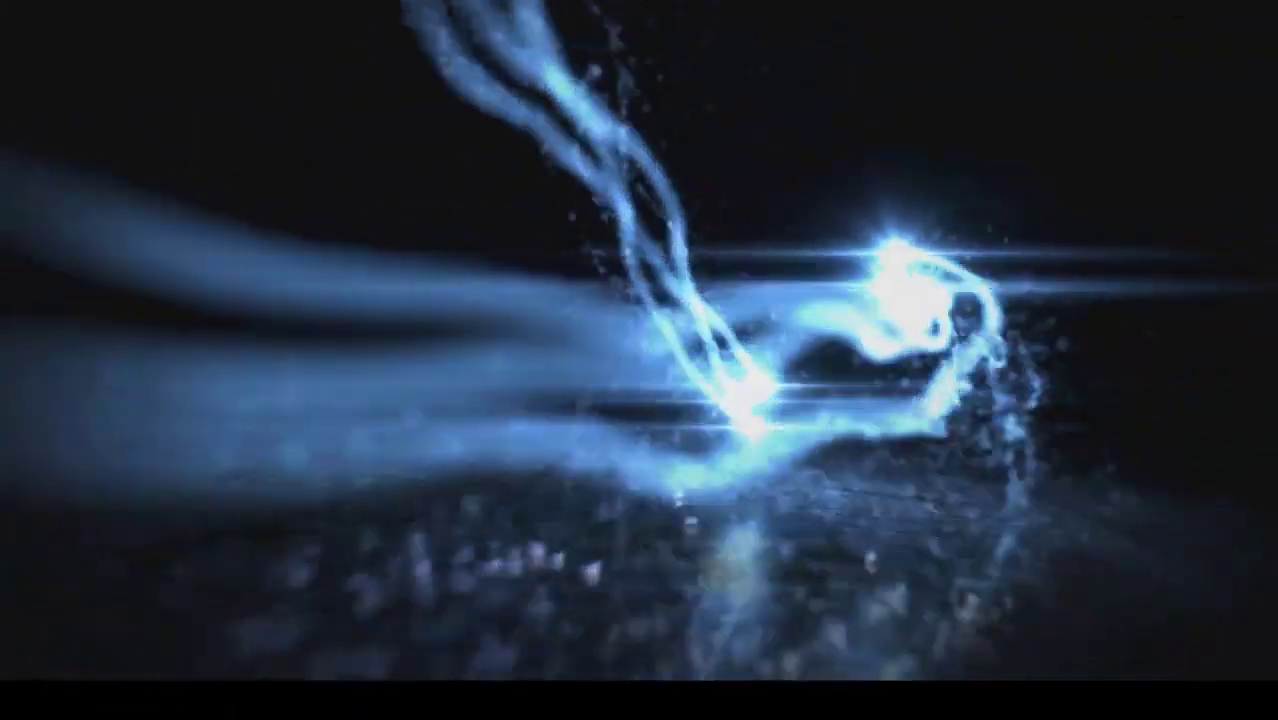